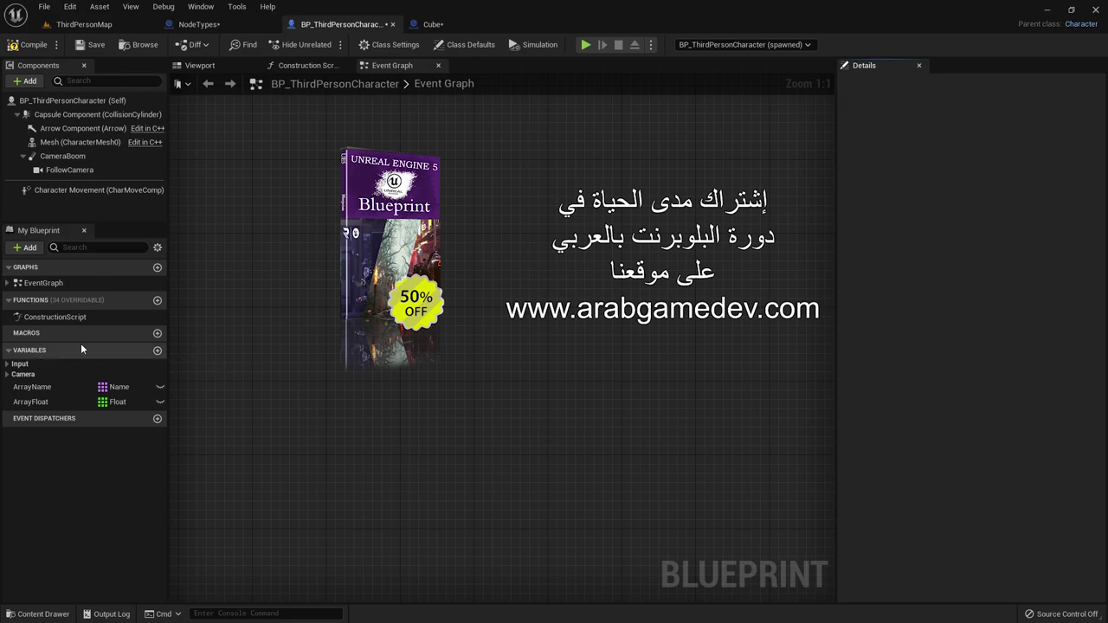
- Add a new blueprint variable named MapString
click(156, 350)
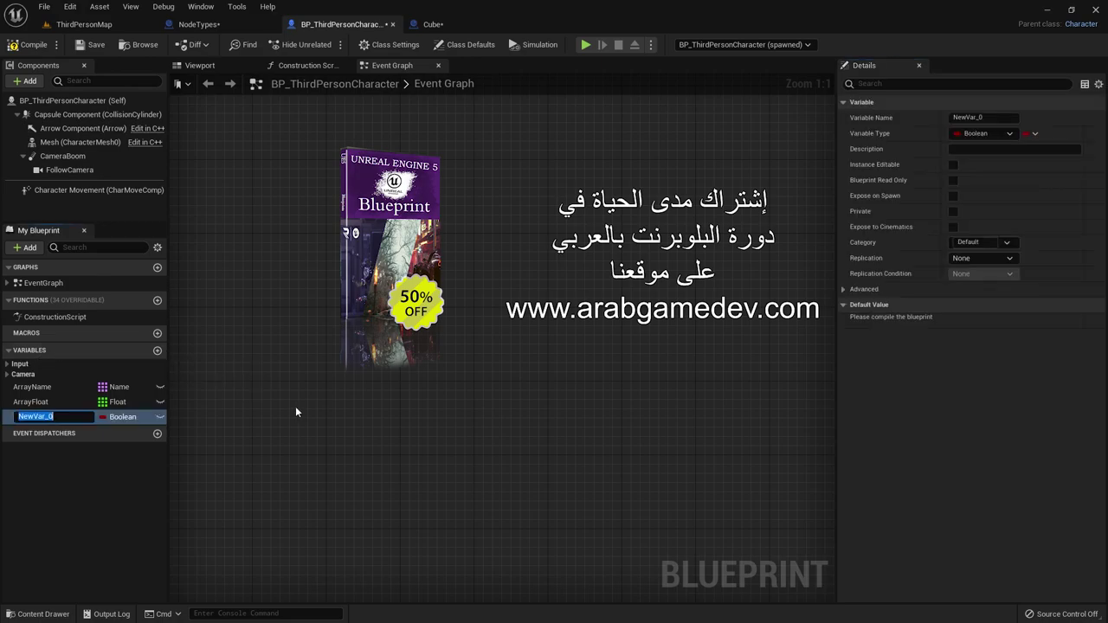
text(MapString)
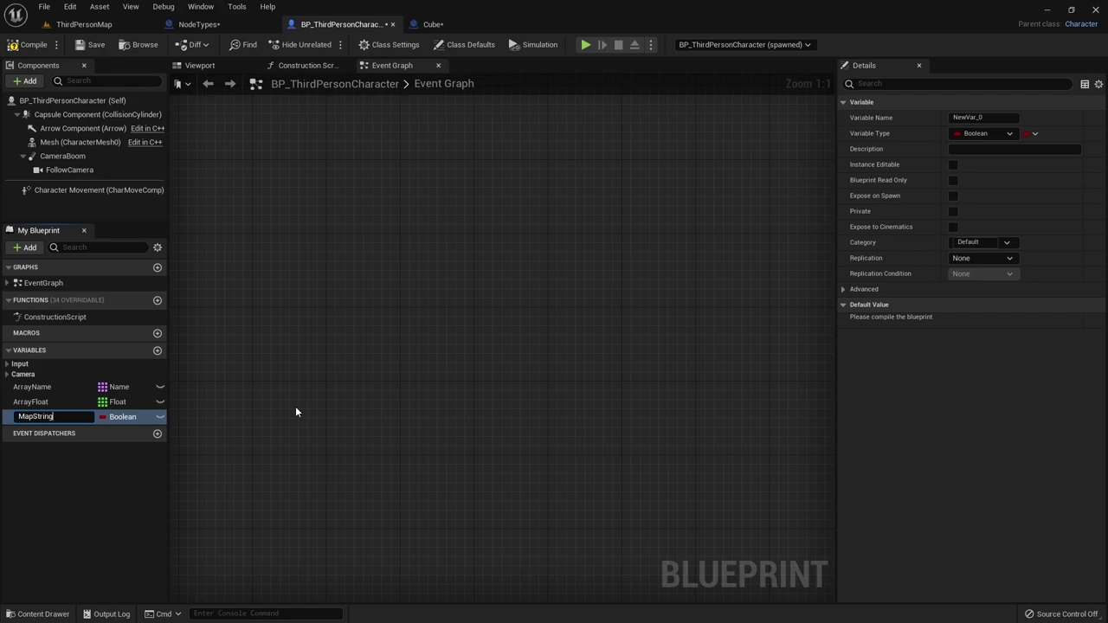
key(Return)
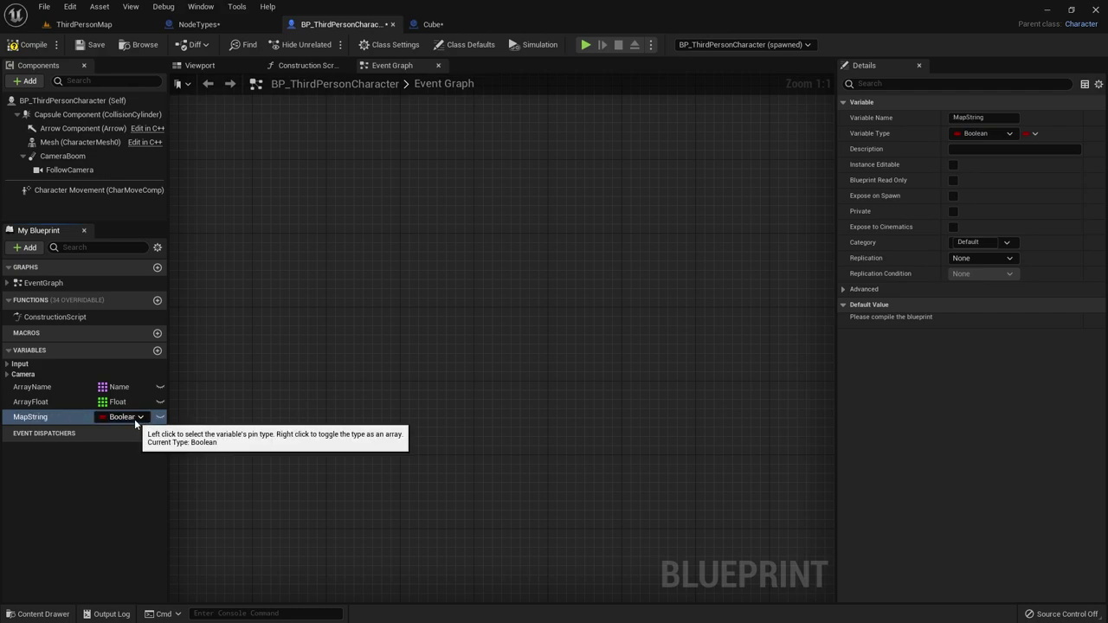
- Set MapString's type to a Map with String keys and Integer values
click(134, 422)
click(944, 354)
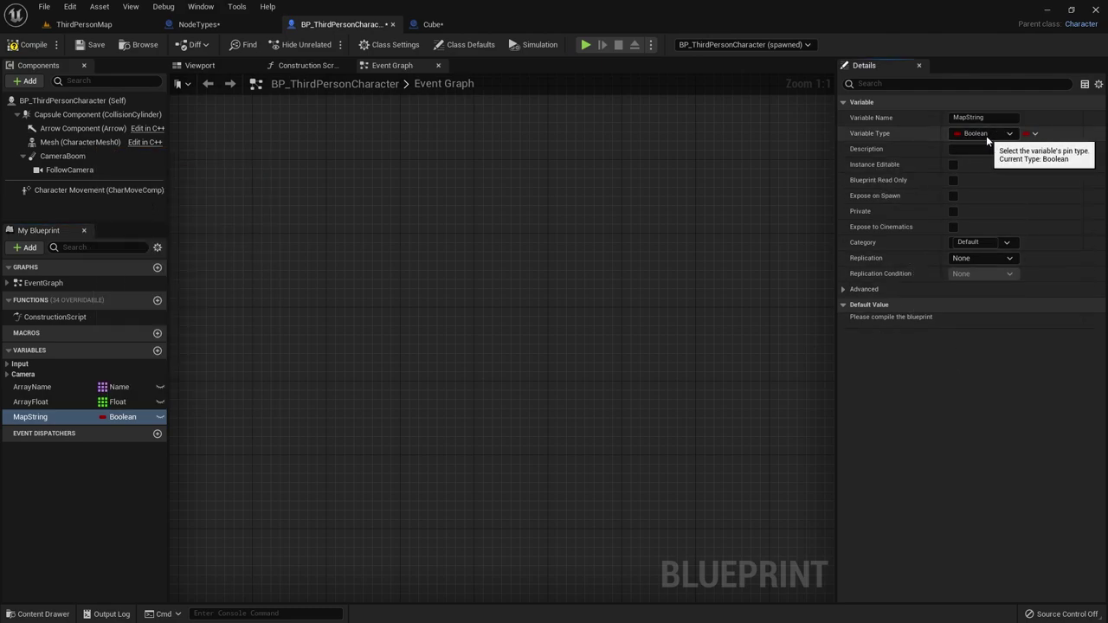
click(1035, 136)
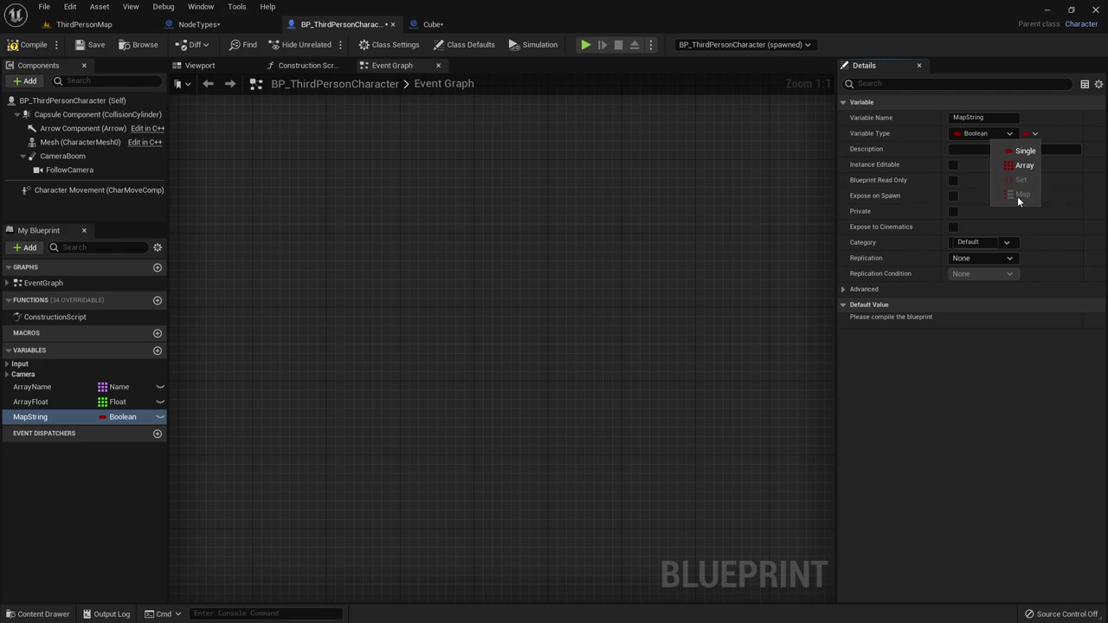
click(982, 135)
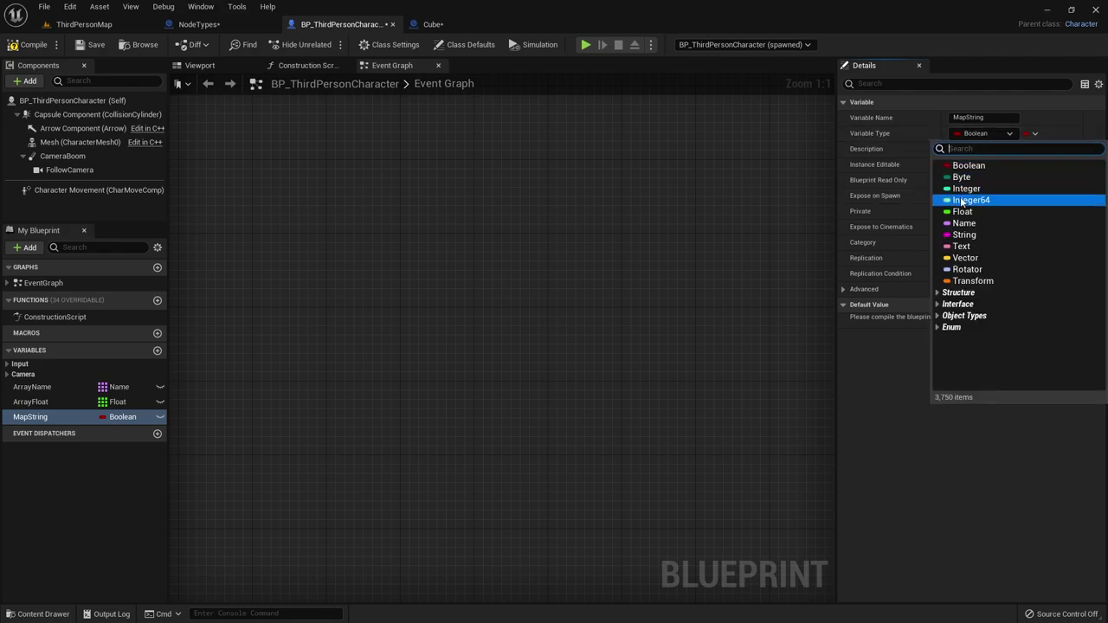
click(964, 234)
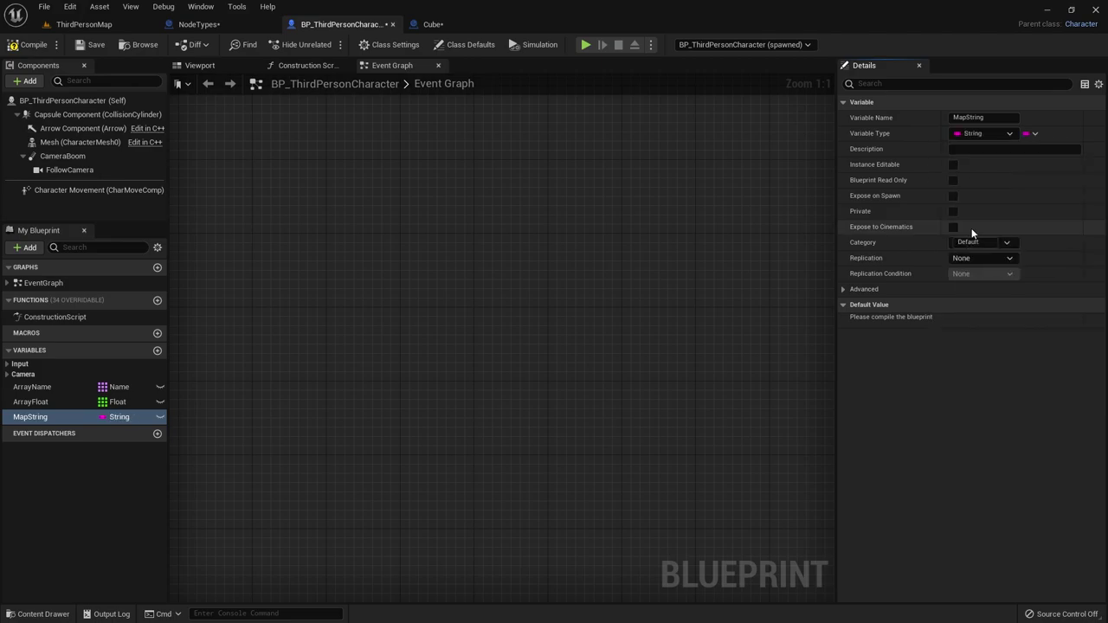
click(1035, 133)
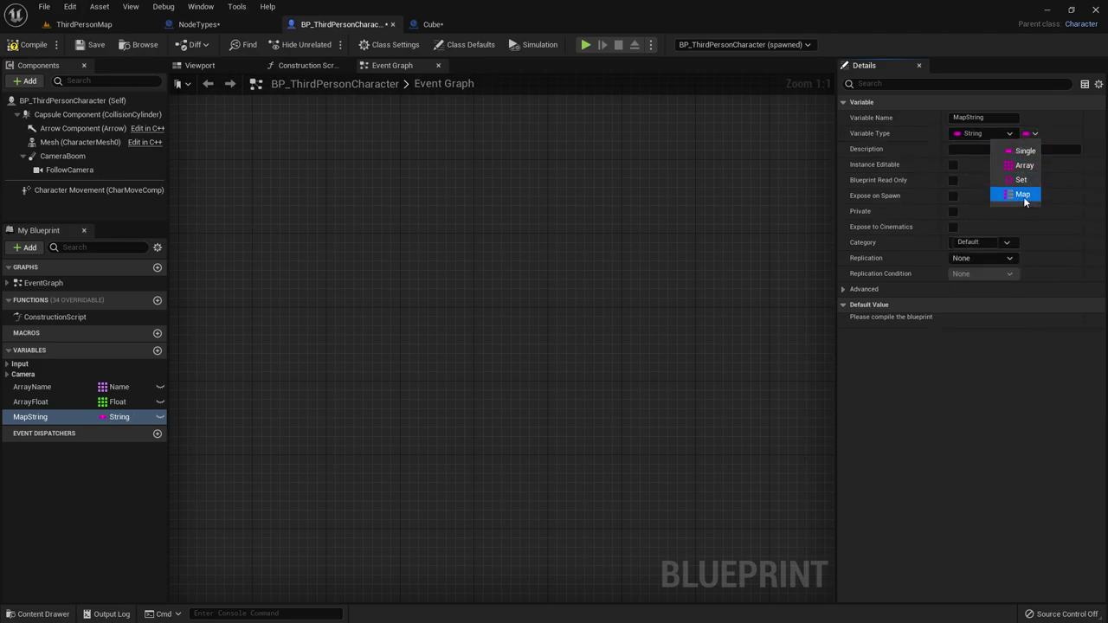
click(1024, 199)
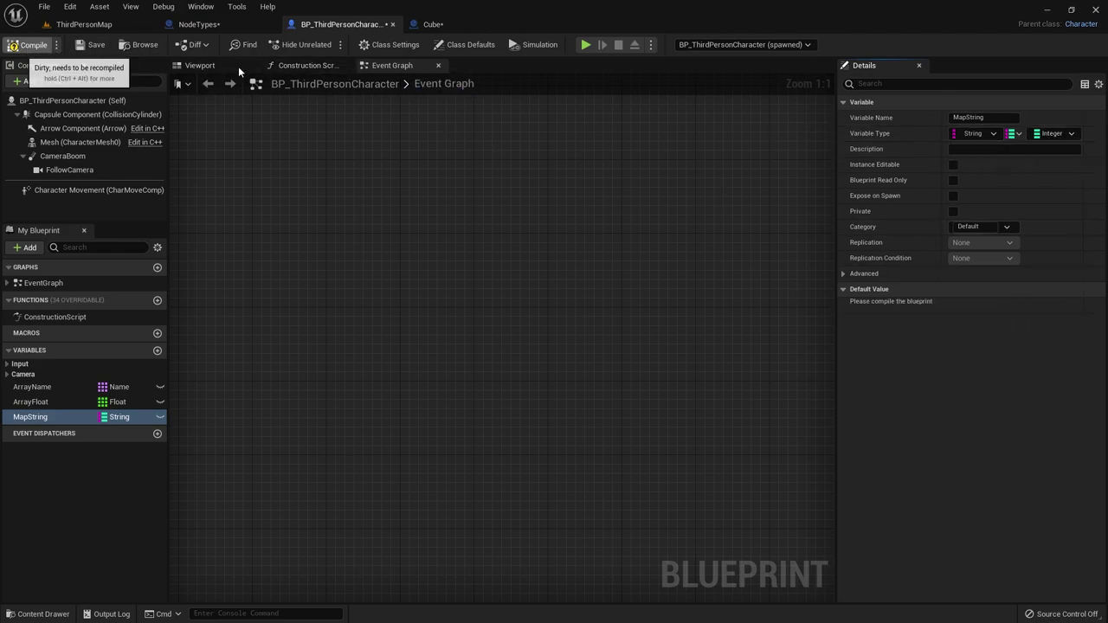
- Compile the blueprint and start adding entries to MapString's default value
key(F7)
drag(836, 280, 747, 280)
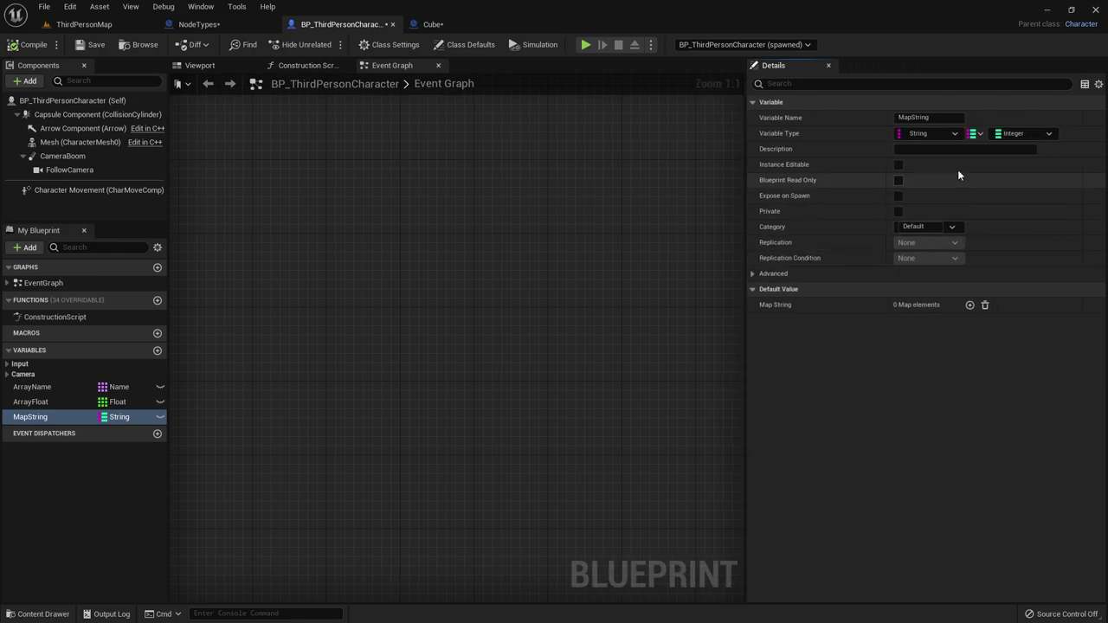
click(970, 304)
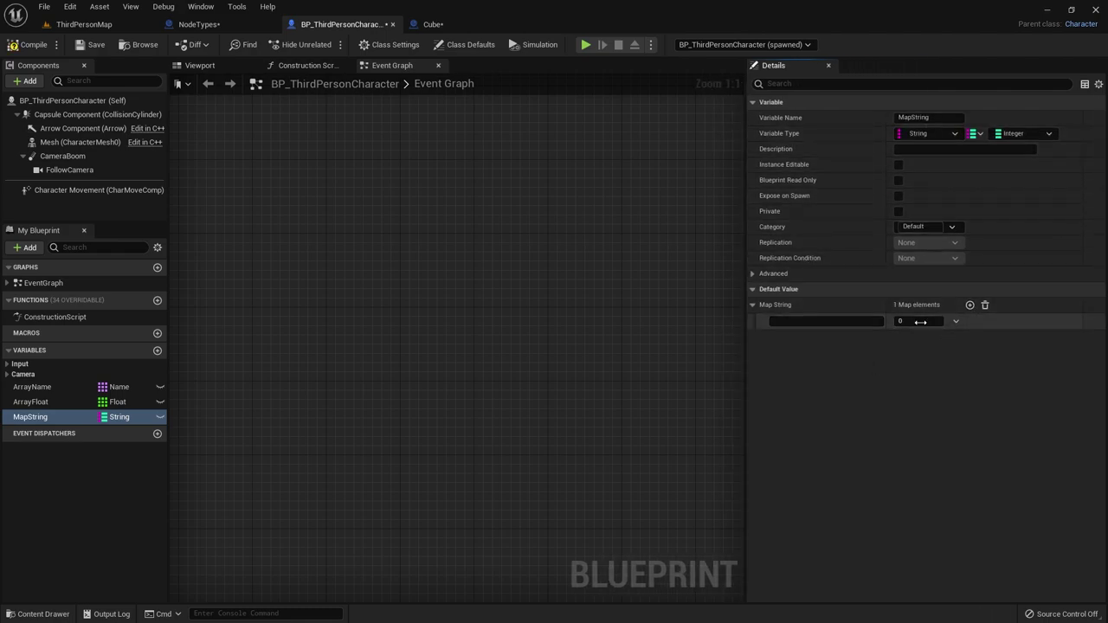
click(971, 305)
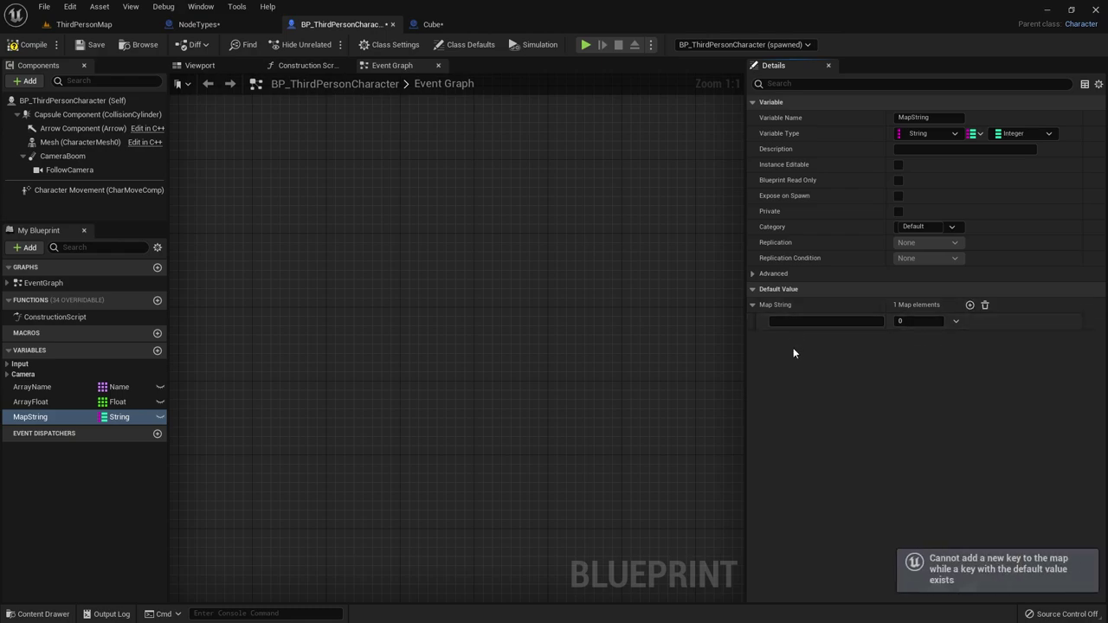
click(779, 321)
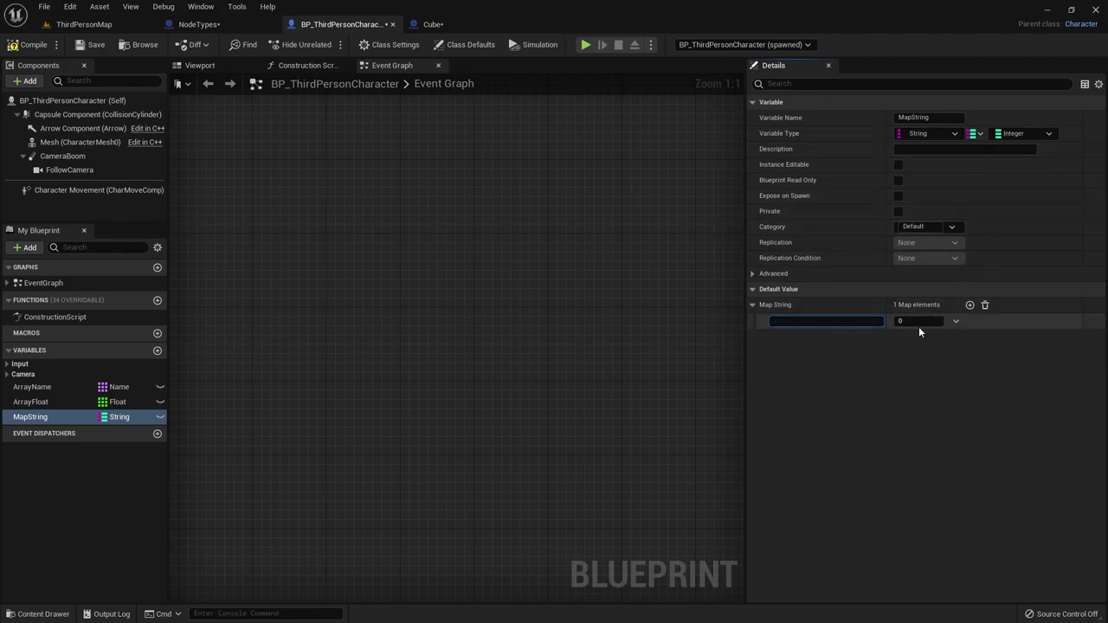
click(1042, 134)
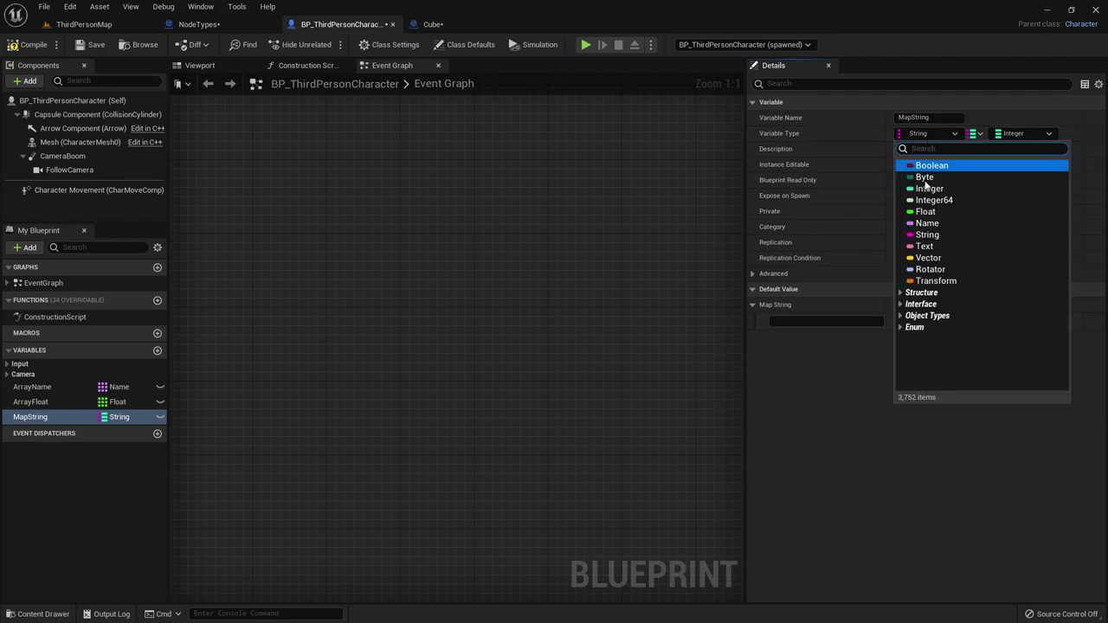
click(836, 358)
- Fill in the first default entry as key Sword with value 2
click(810, 321)
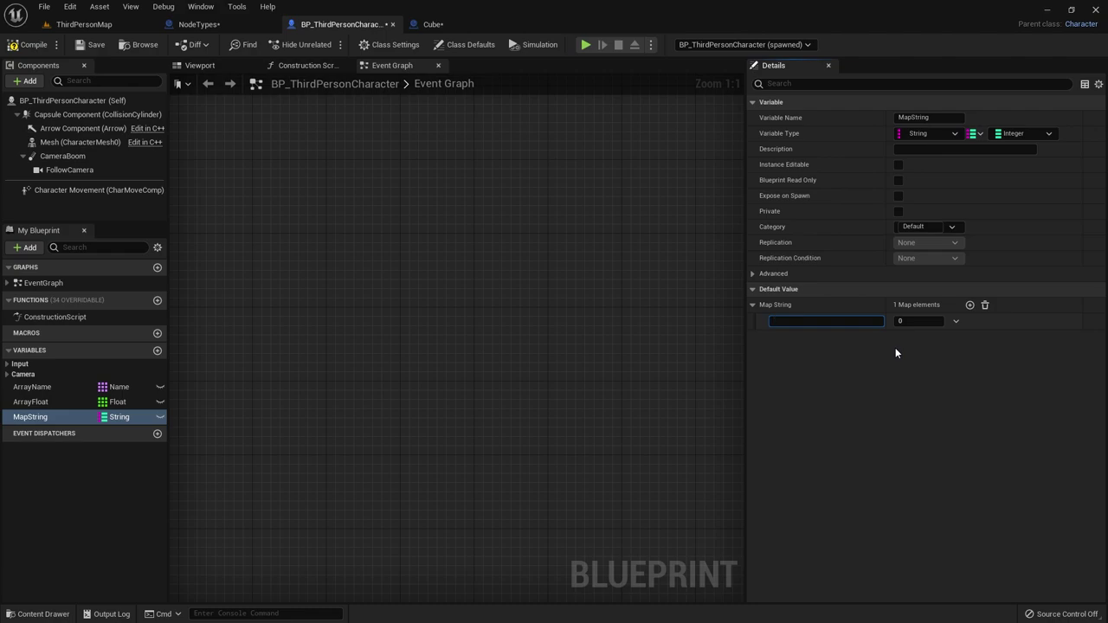
text(Sw)
key(BackSpace)
text(ord)
key(BackSpace)
key(BackSpace)
key(BackSpace)
text(ord)
click(916, 322)
text(2)
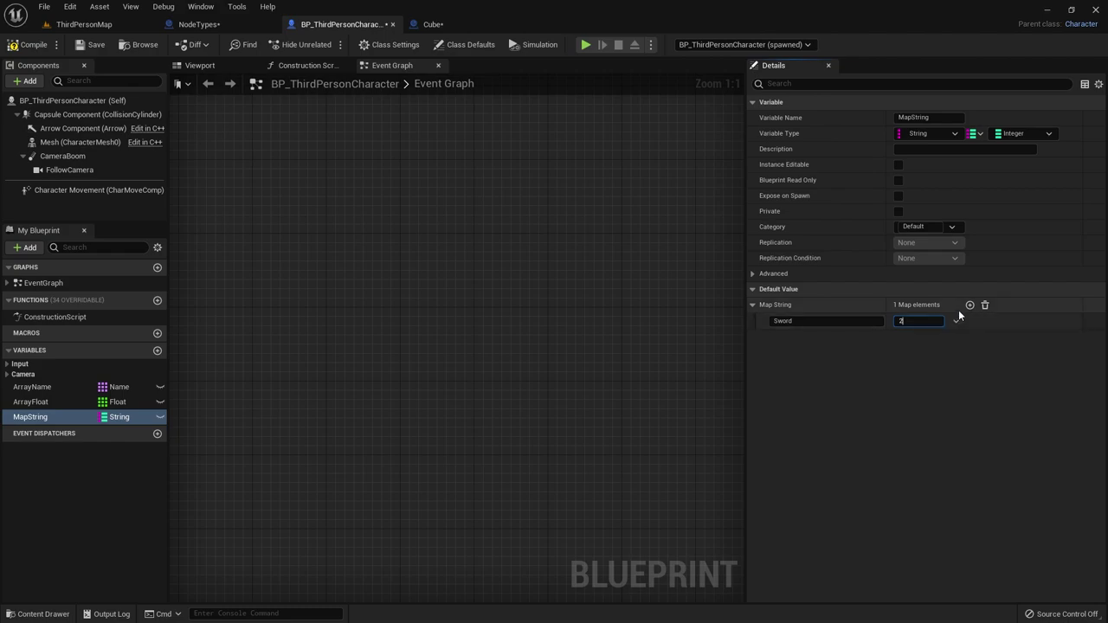
- Add the default entries Bow = 1 and Shield = 1
click(970, 305)
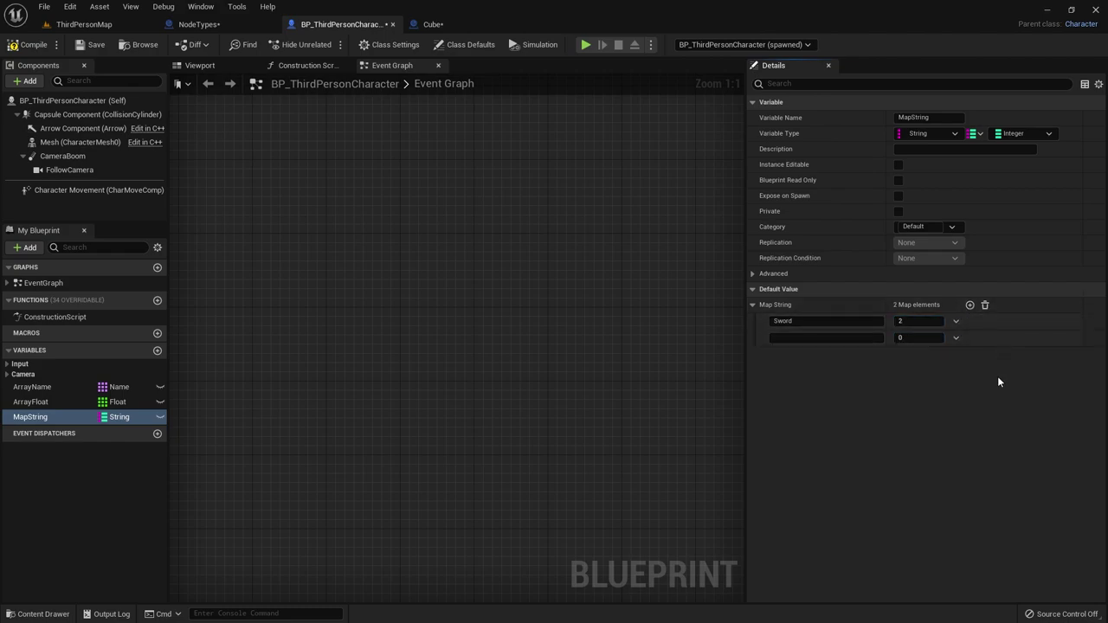
click(804, 337)
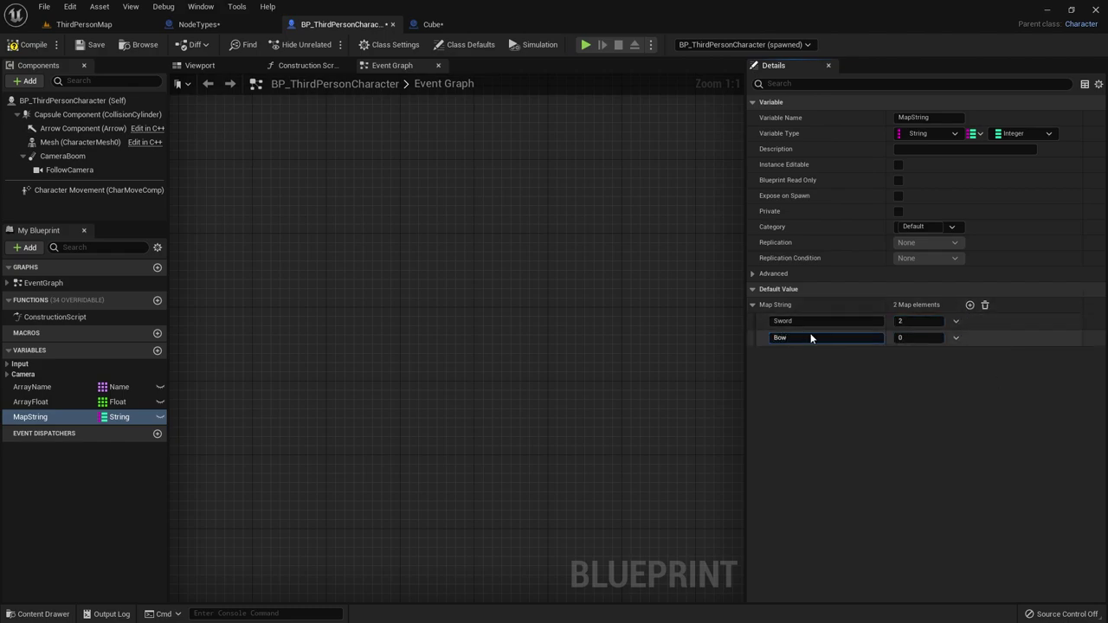
click(909, 337)
text(1)
click(970, 306)
text(Shield)
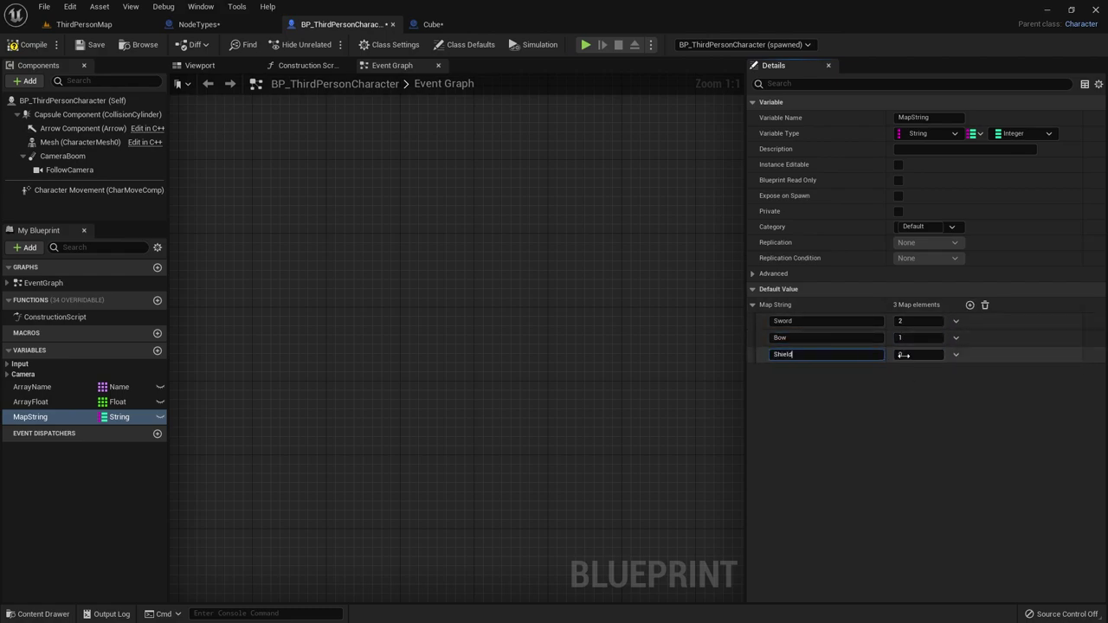
click(903, 355)
text(1)
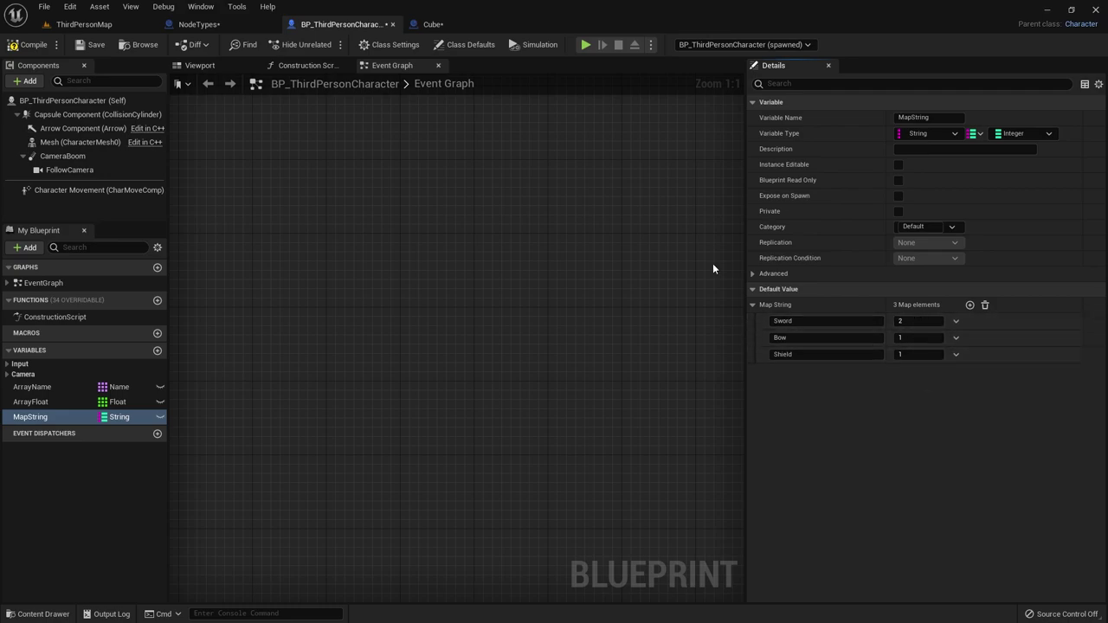
- Place a MapString getter node in the Event Graph
drag(744, 264, 892, 269)
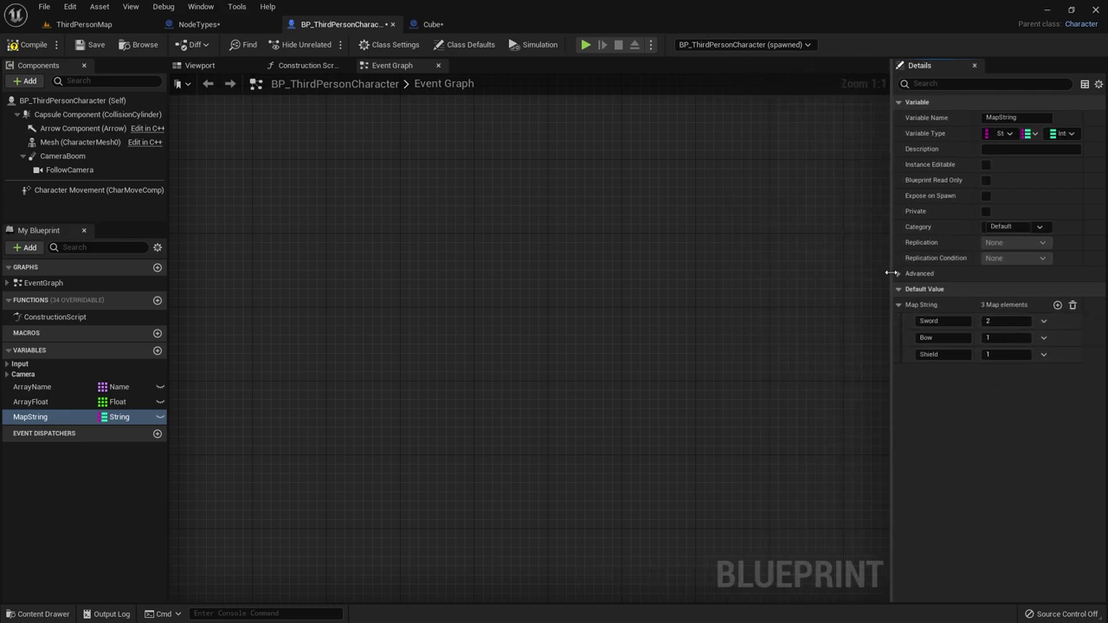
drag(35, 417, 315, 285)
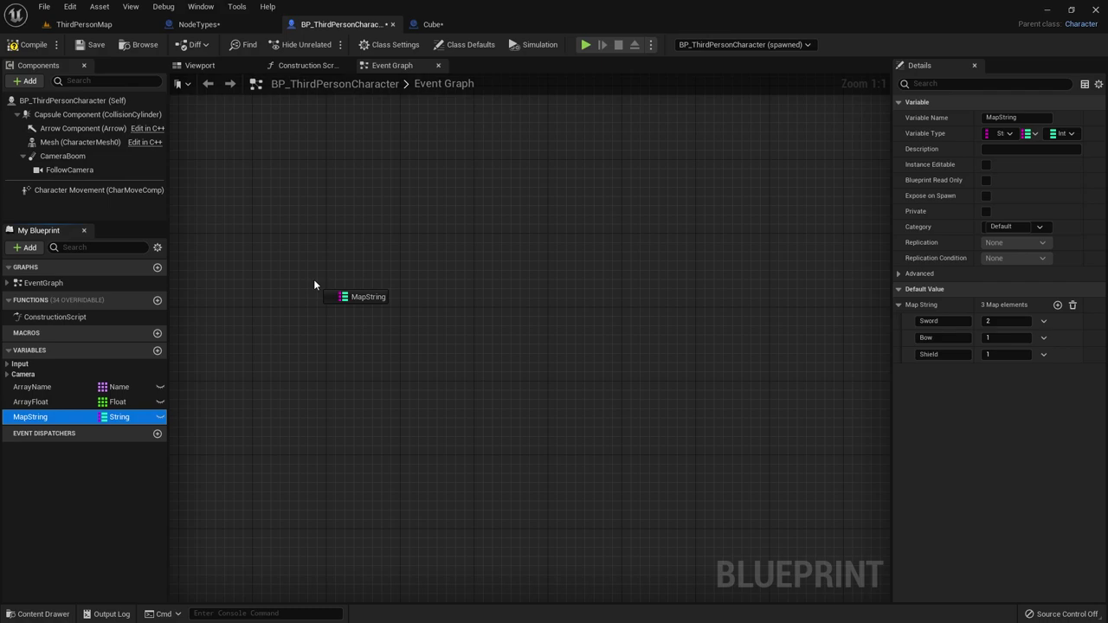
click(346, 304)
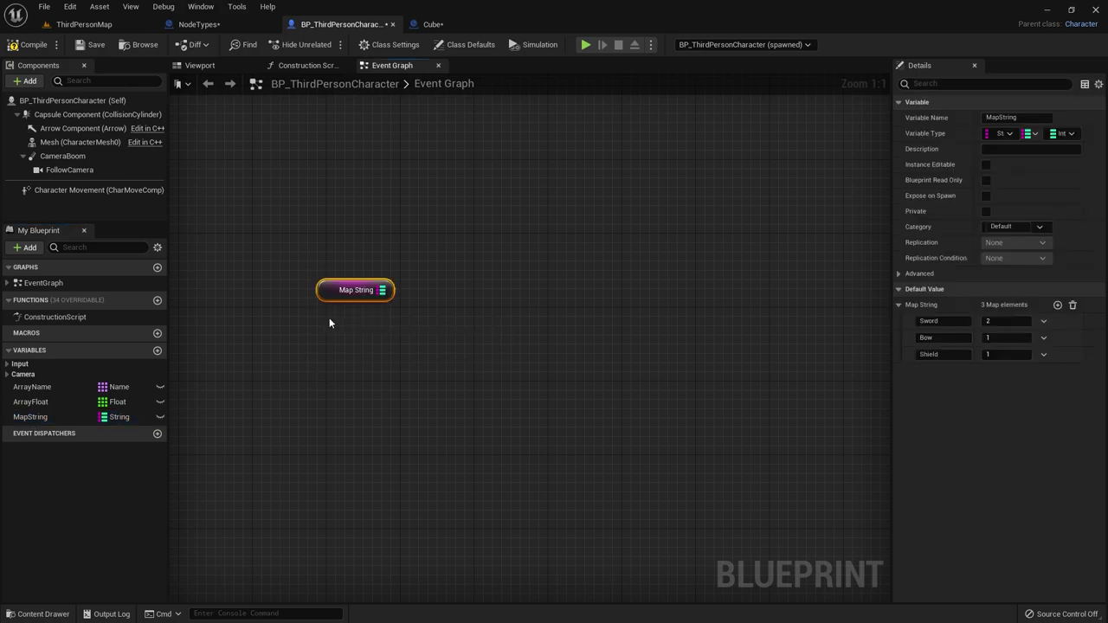
right_drag(456, 305, 480, 322)
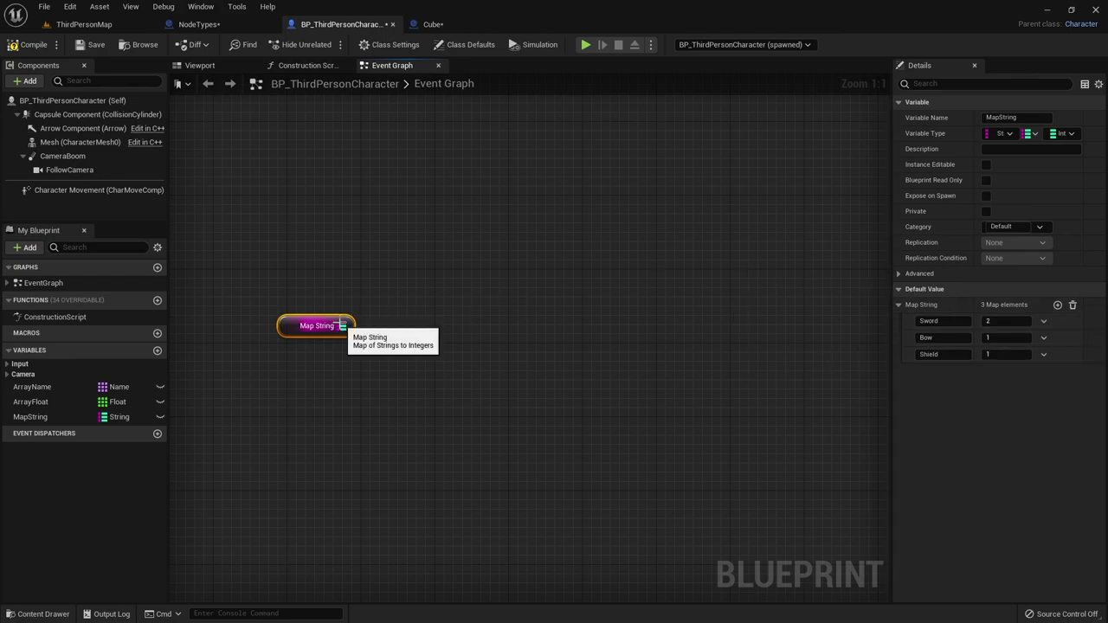
- Add a Map Add node wired from the Map String getter
drag(343, 326, 492, 249)
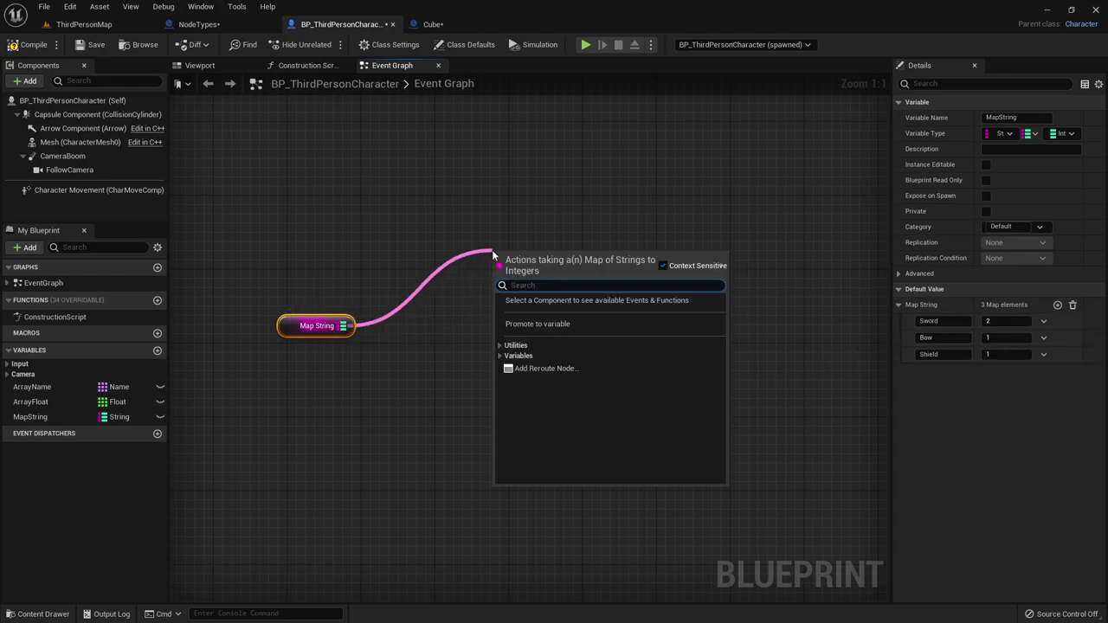
click(500, 345)
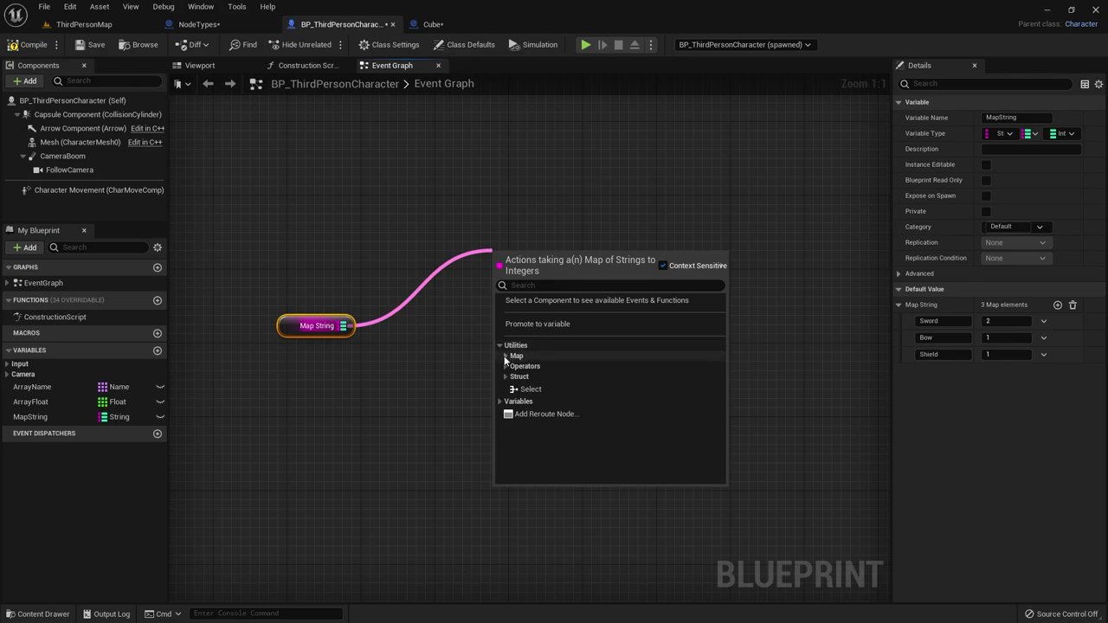
click(506, 359)
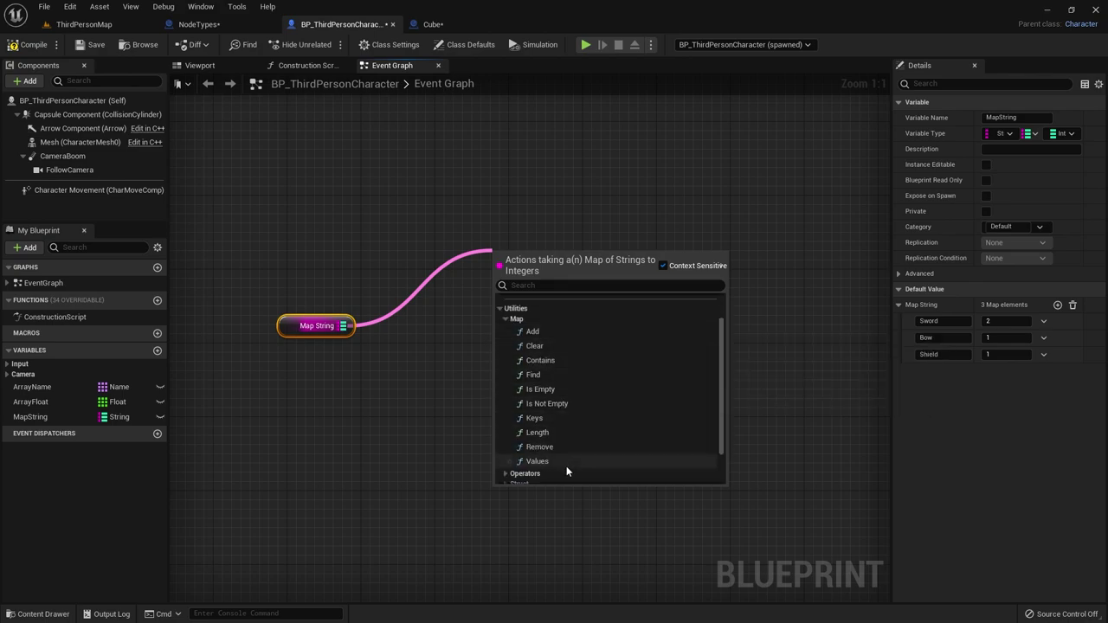
click(552, 285)
text(add)
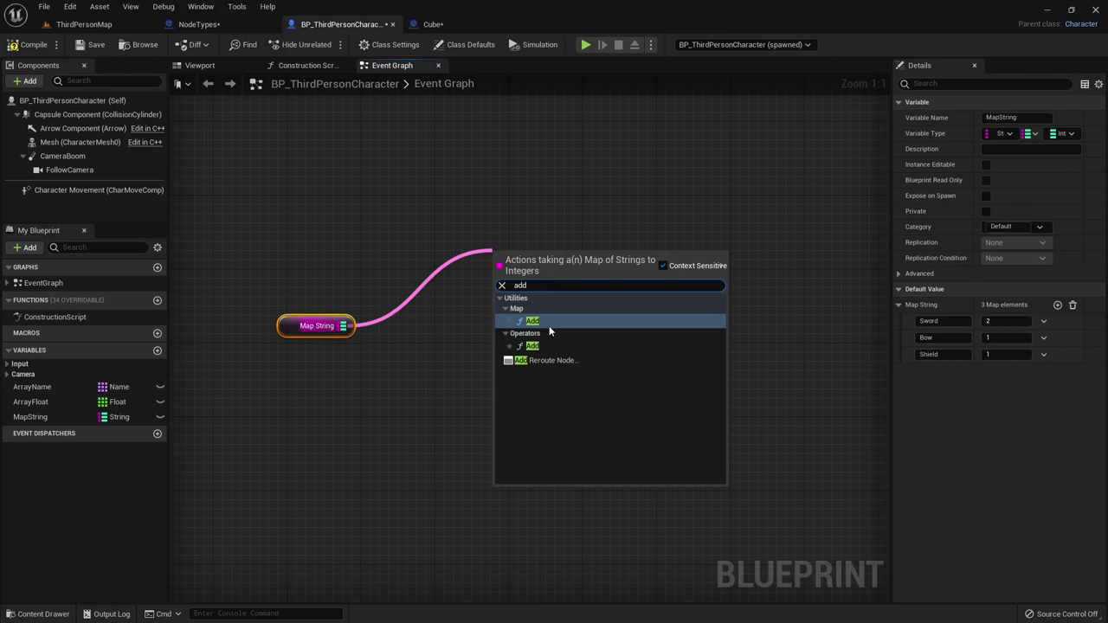
click(548, 322)
drag(541, 258, 579, 170)
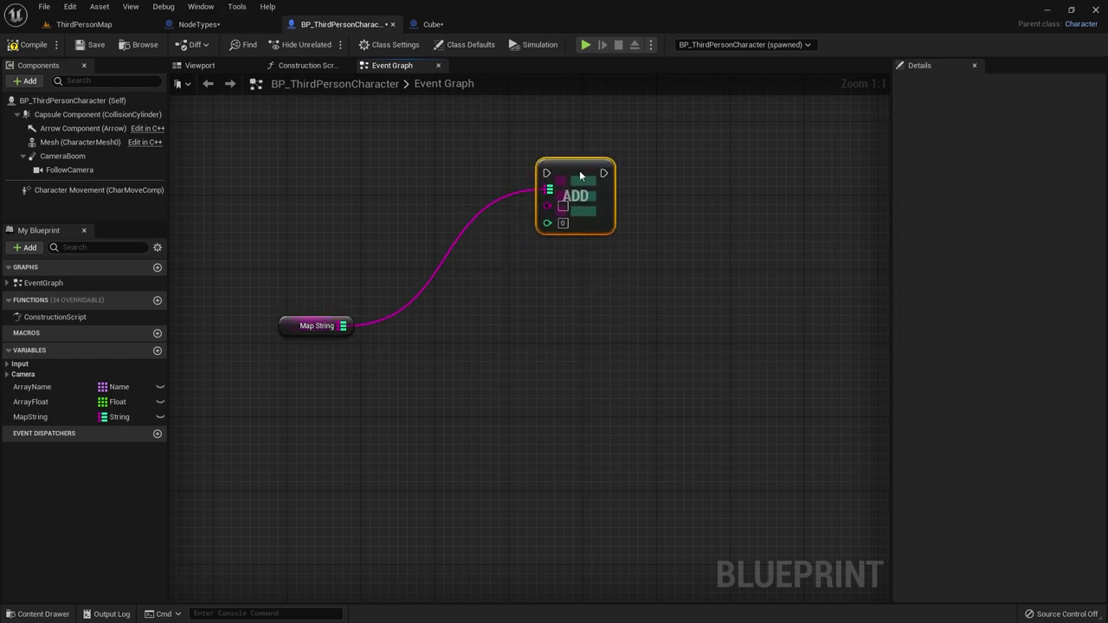
click(313, 330)
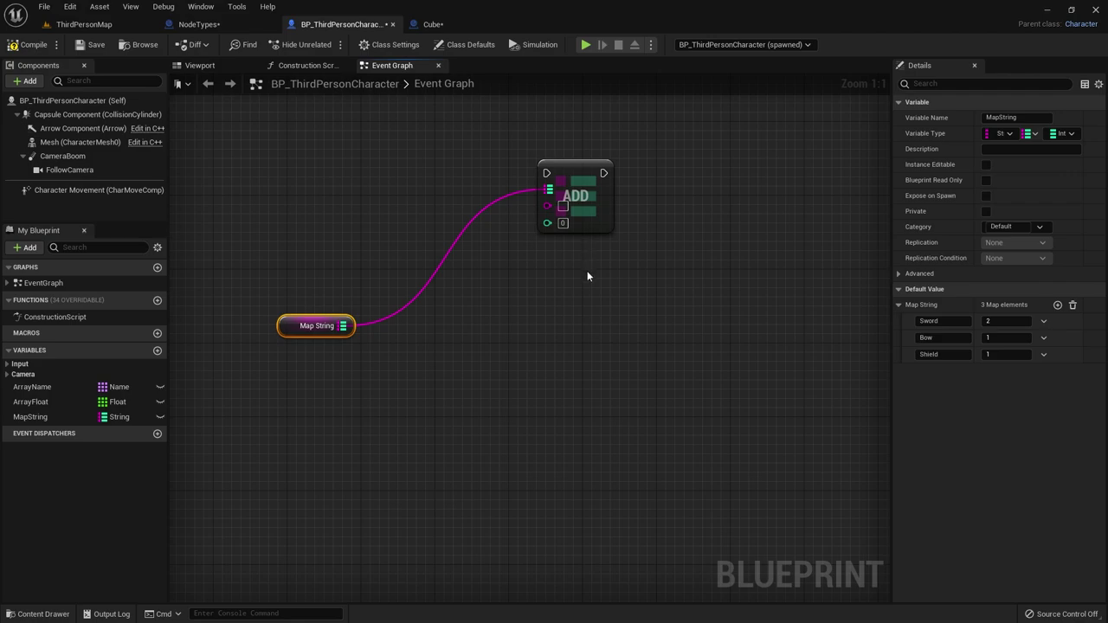
- Set the Map Add node to add key Sword with value 1
click(944, 321)
text(3)
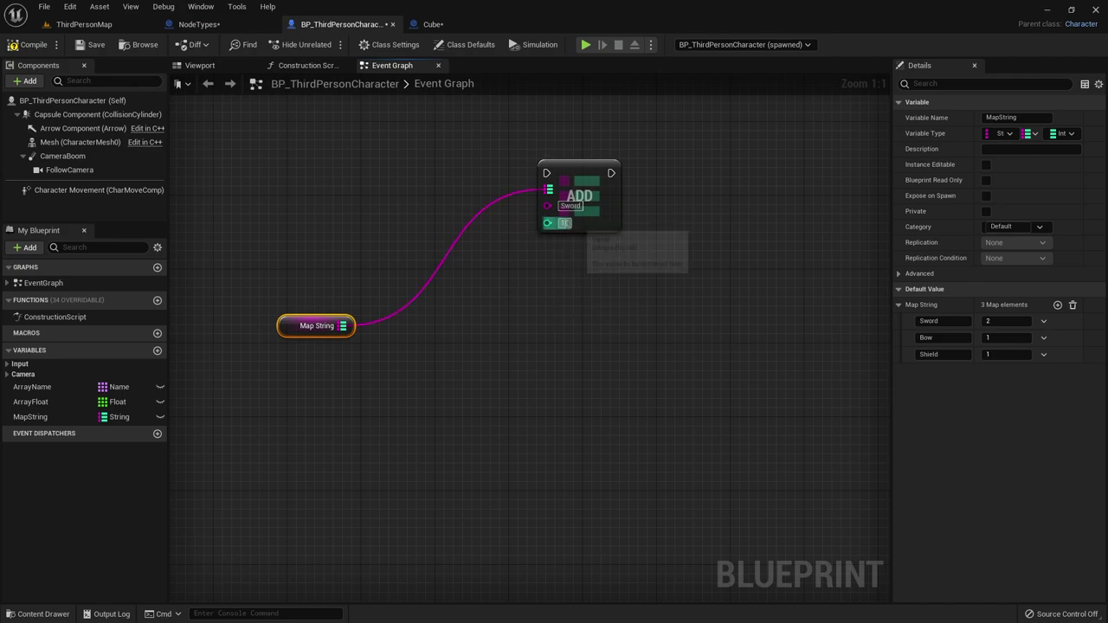
key(BackSpace)
click(600, 209)
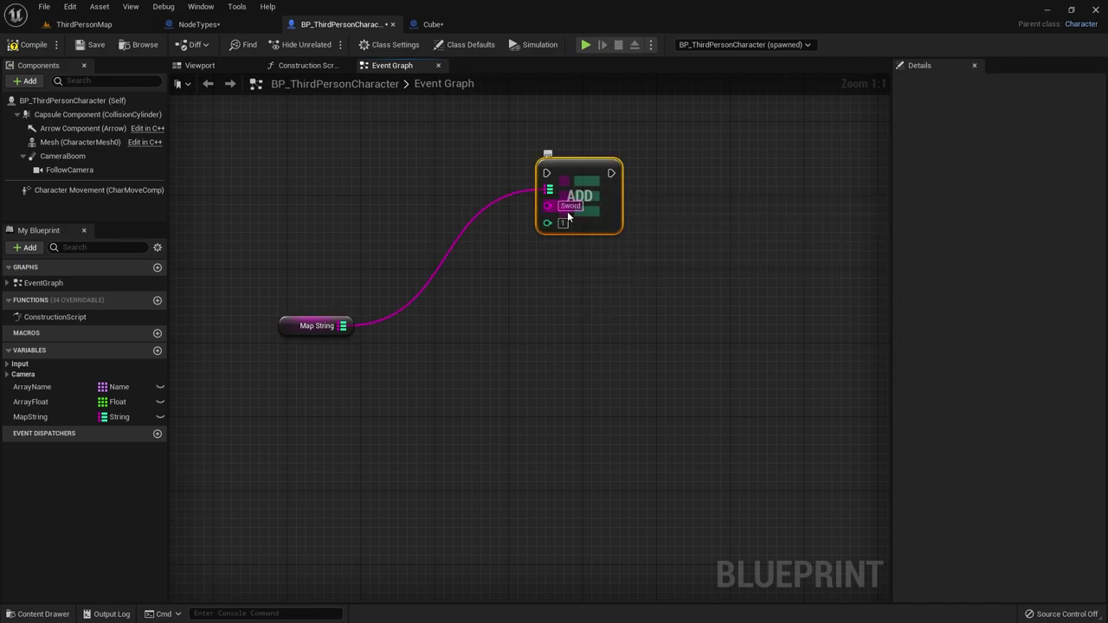
- Add an empty fourth default entry to MapString, then delete it
click(292, 326)
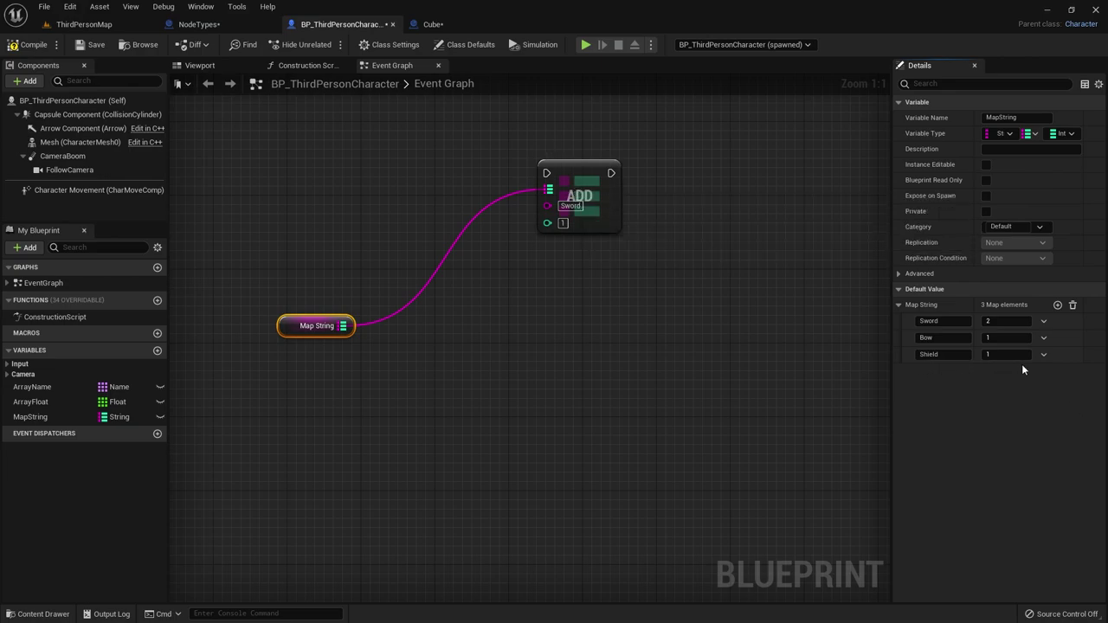
click(1057, 305)
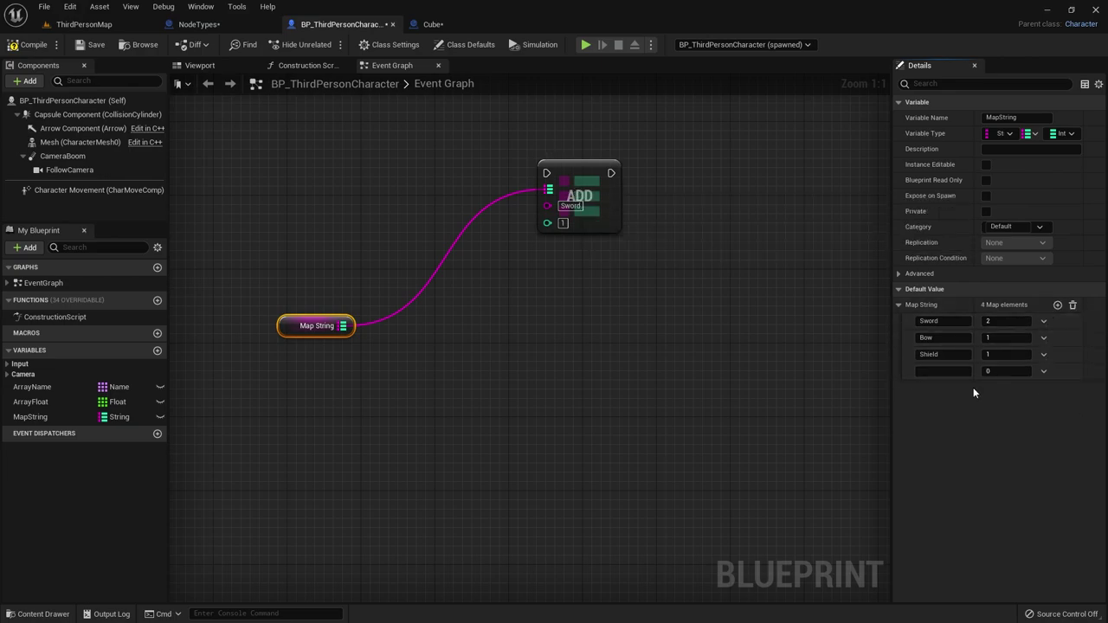
click(1046, 371)
click(1057, 390)
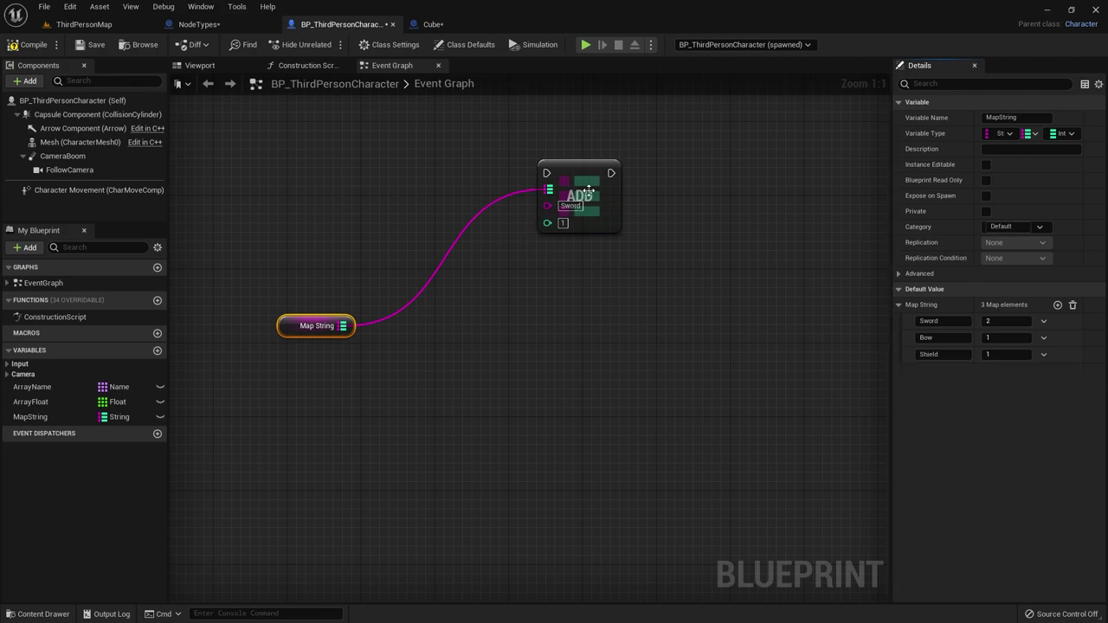
ctrl+drag(344, 326, 540, 276)
- Create a Map Find node from Map String and set its key to Bow
key(Escape)
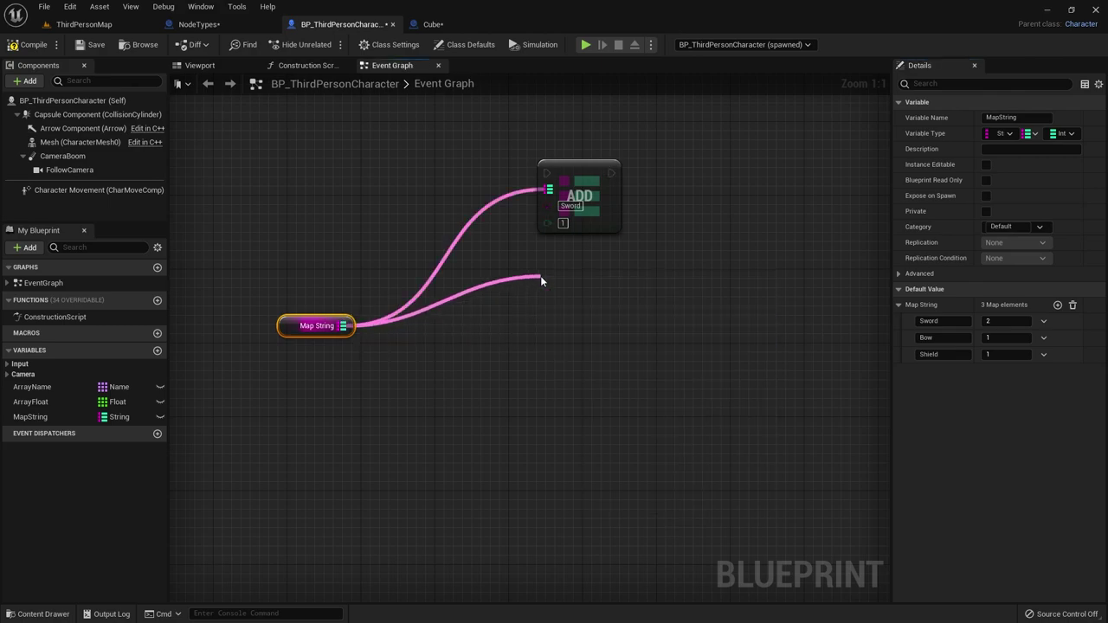
click(295, 335)
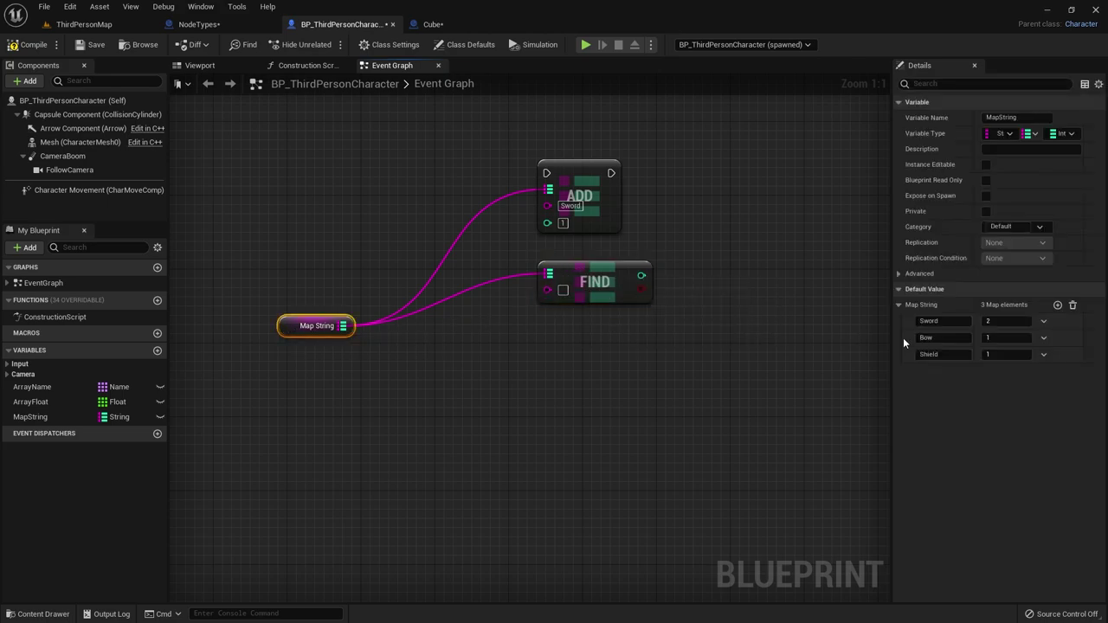
text(Bow)
click(563, 290)
text(Bow)
key(Return)
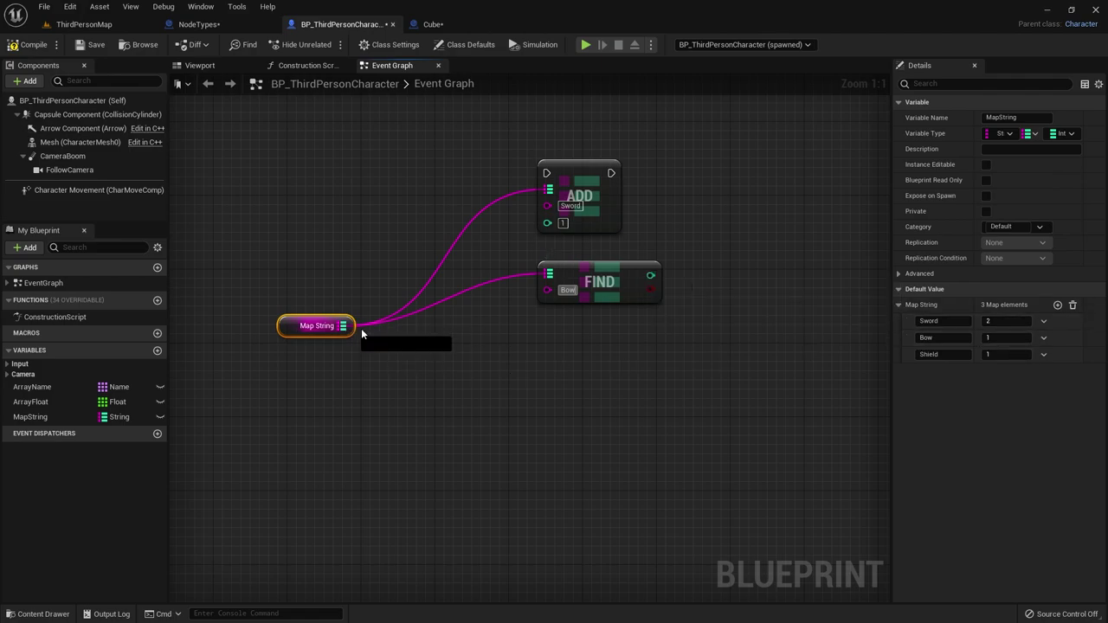
drag(361, 328, 545, 336)
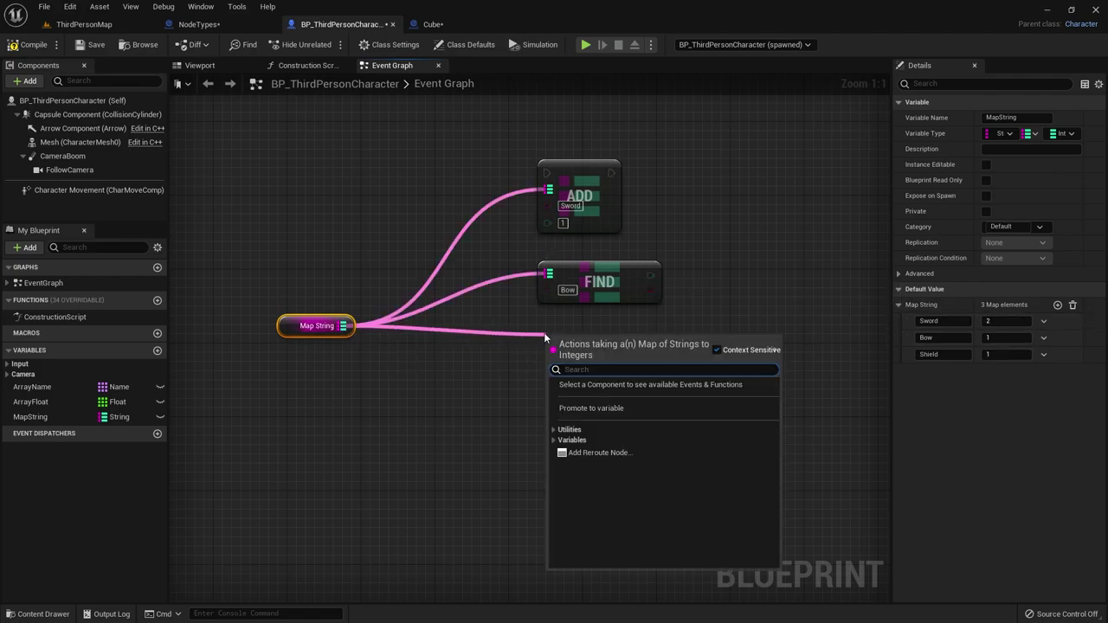
- Add a Keys node wired to Map String, lined up below Find
text(keys)
key(Return)
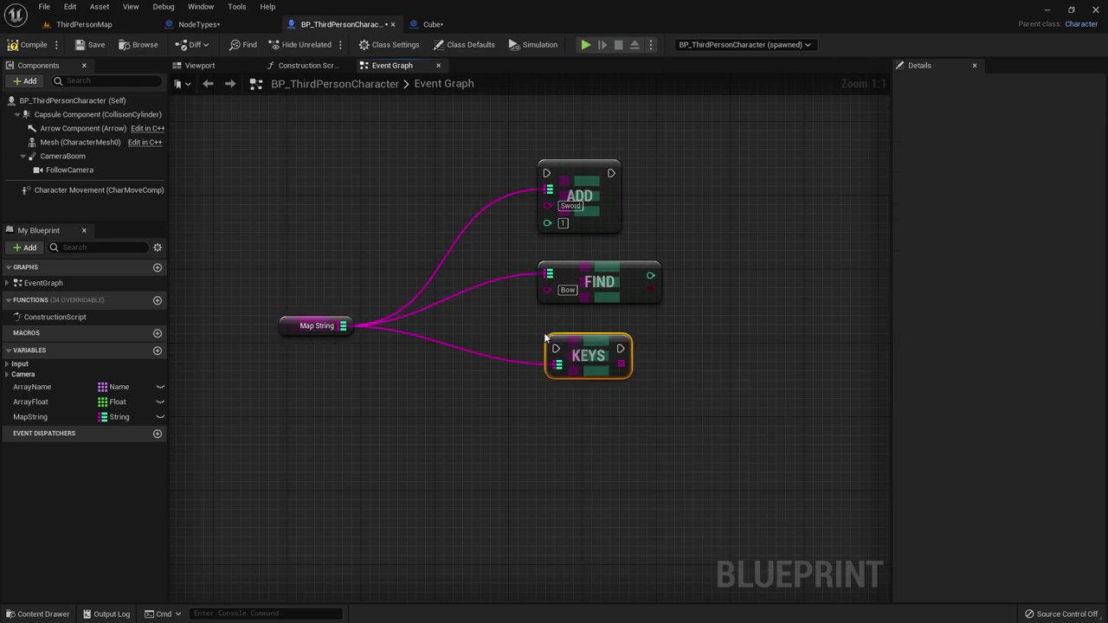
drag(584, 334, 575, 325)
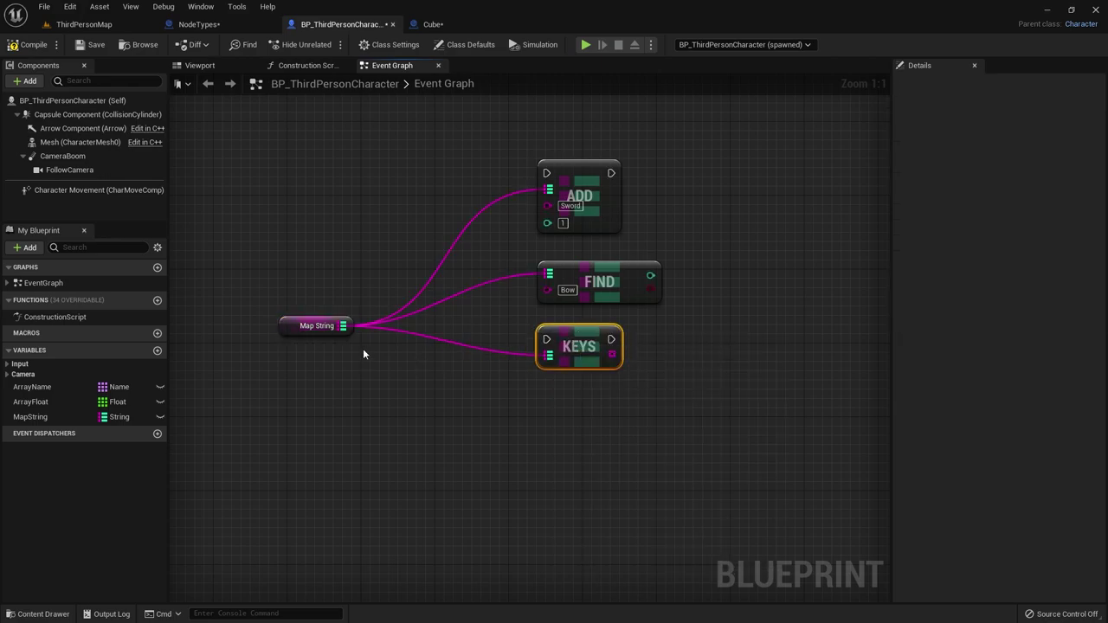
click(289, 327)
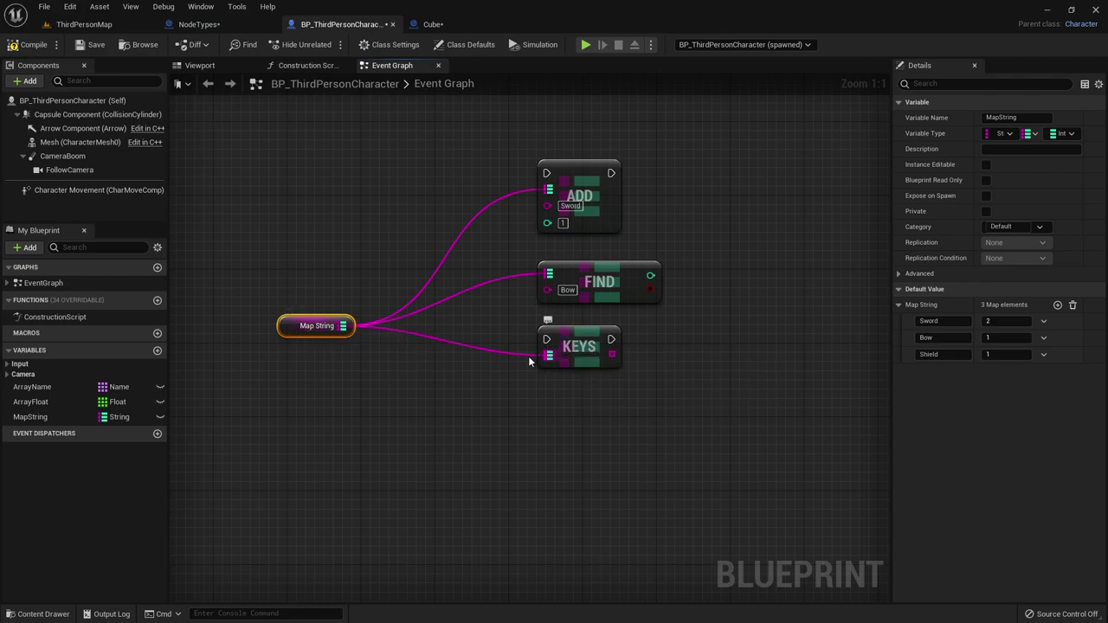
- Add a Values node wired to Map String beneath the Keys node
drag(344, 327, 546, 401)
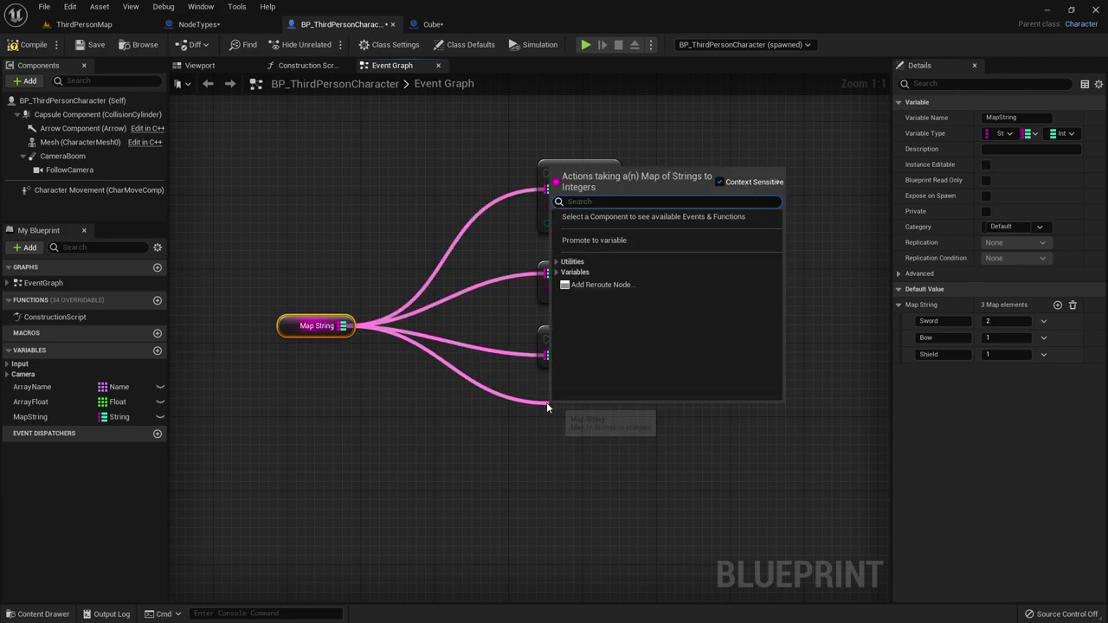
text(va)
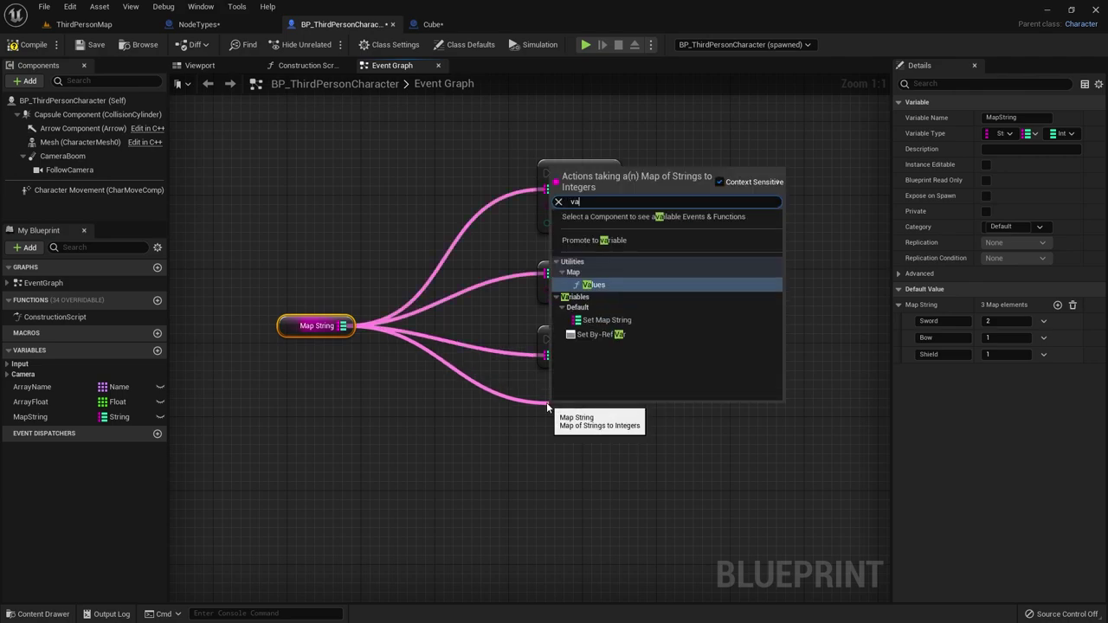
text(lu)
click(626, 238)
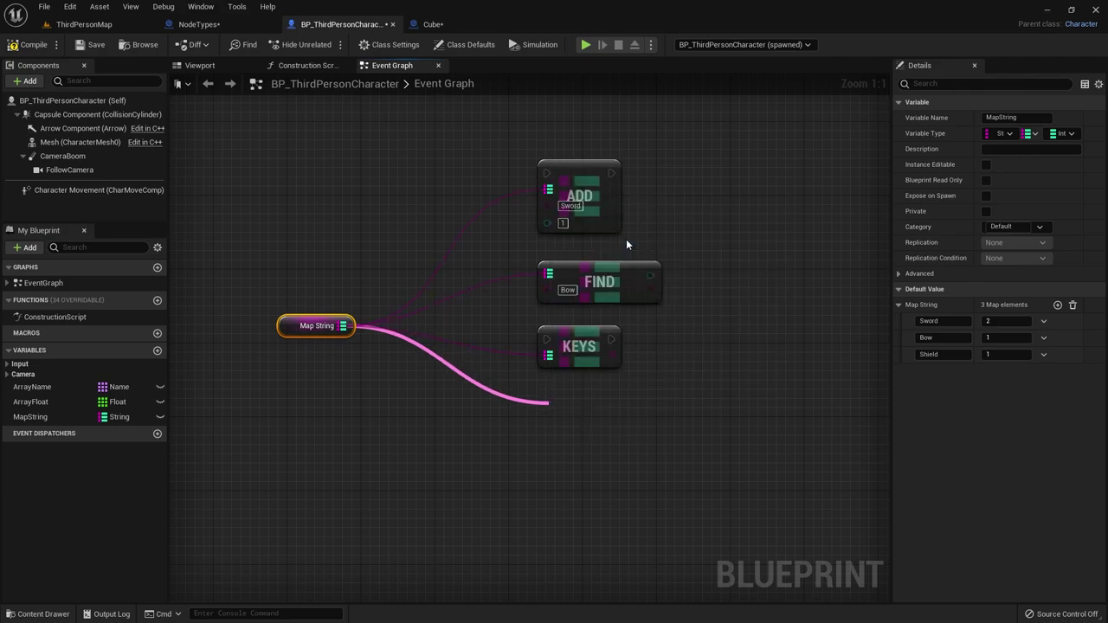
drag(598, 426, 589, 408)
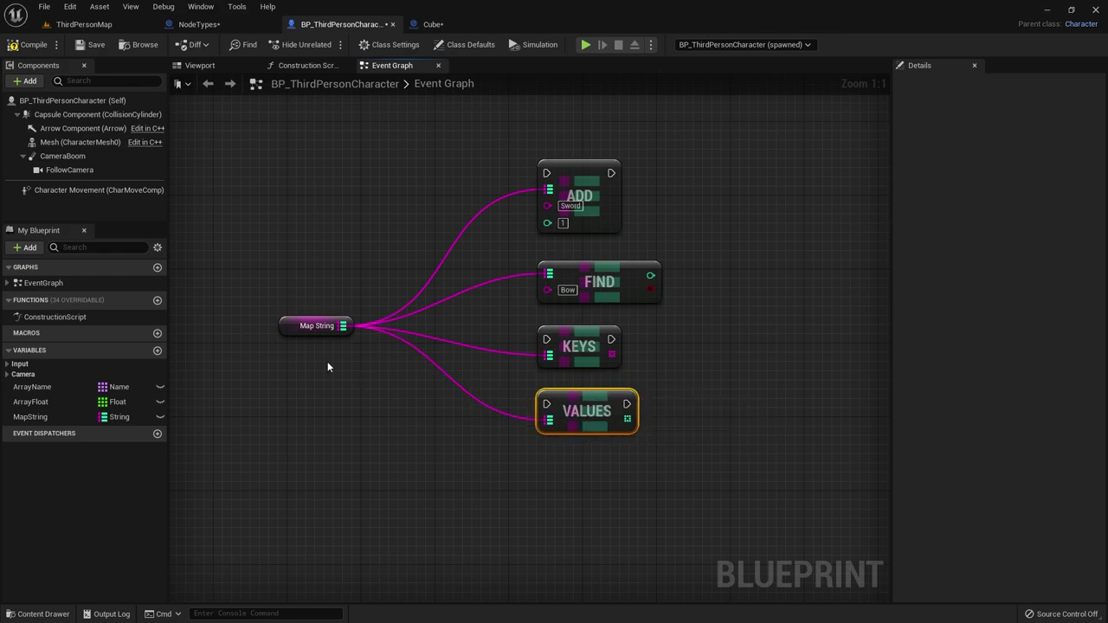
click(317, 325)
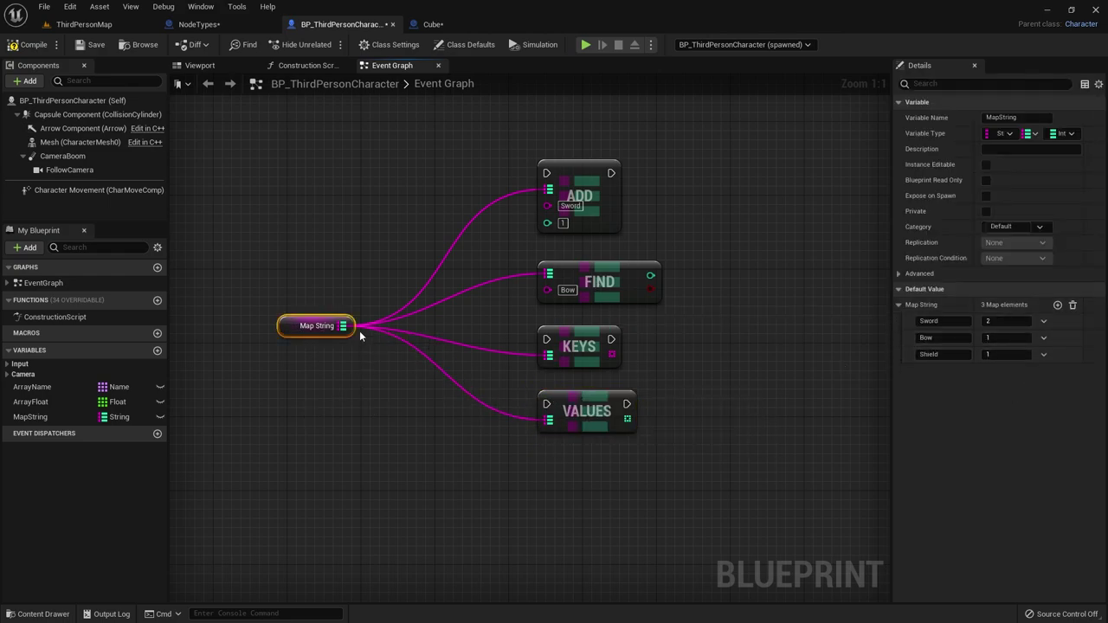
- Add a Clear node wired to Map String below Values
drag(343, 325, 539, 480)
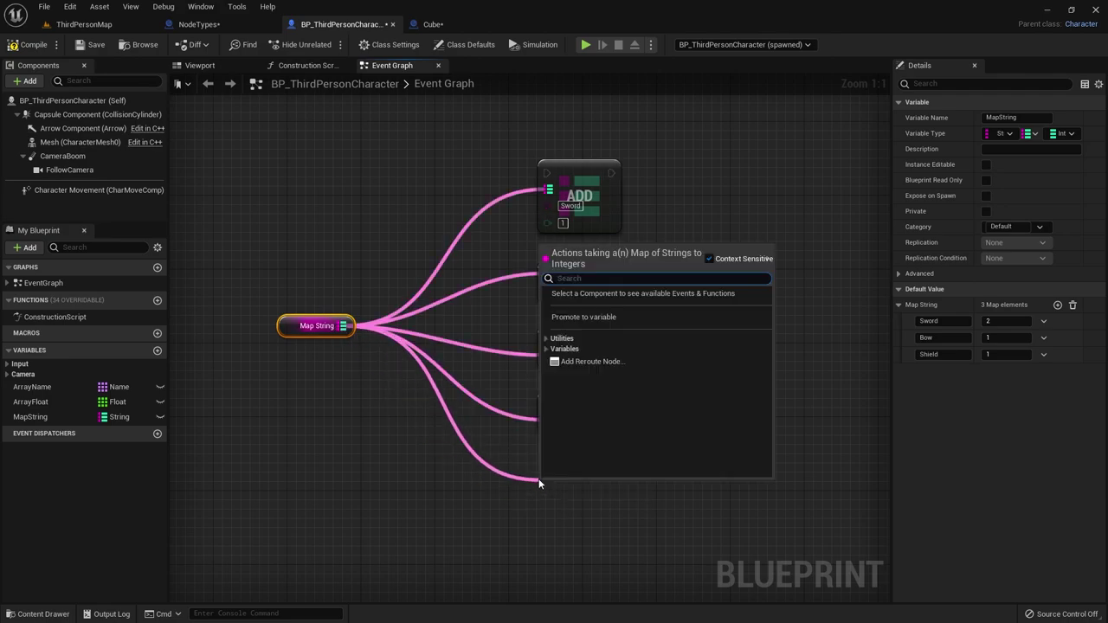
text(clear)
key(Return)
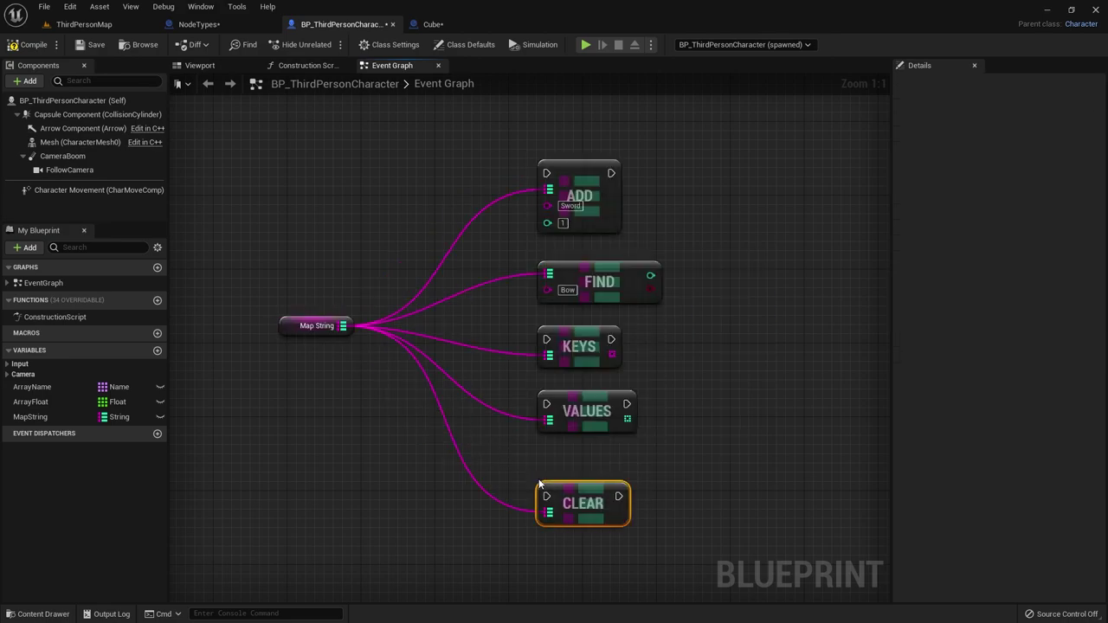
mouse_move(554, 495)
mouse_down()
mouse_move(556, 454)
mouse_move(566, 465)
mouse_up()
- Add a Contains node wired to Map String that checks for key Shield
drag(340, 329, 552, 537)
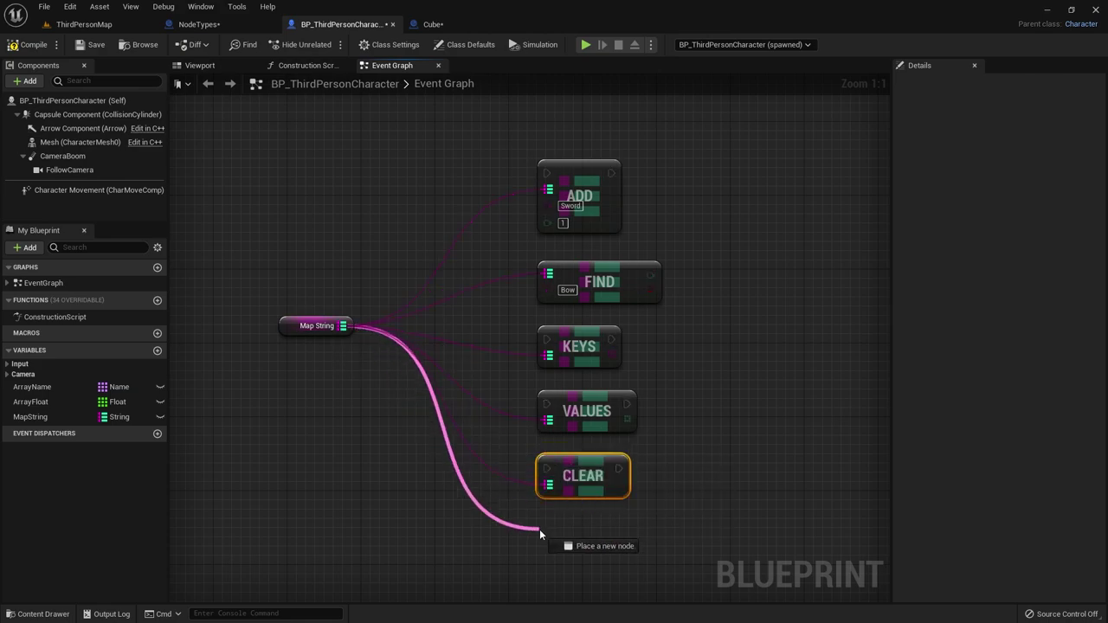
text(con)
key(Return)
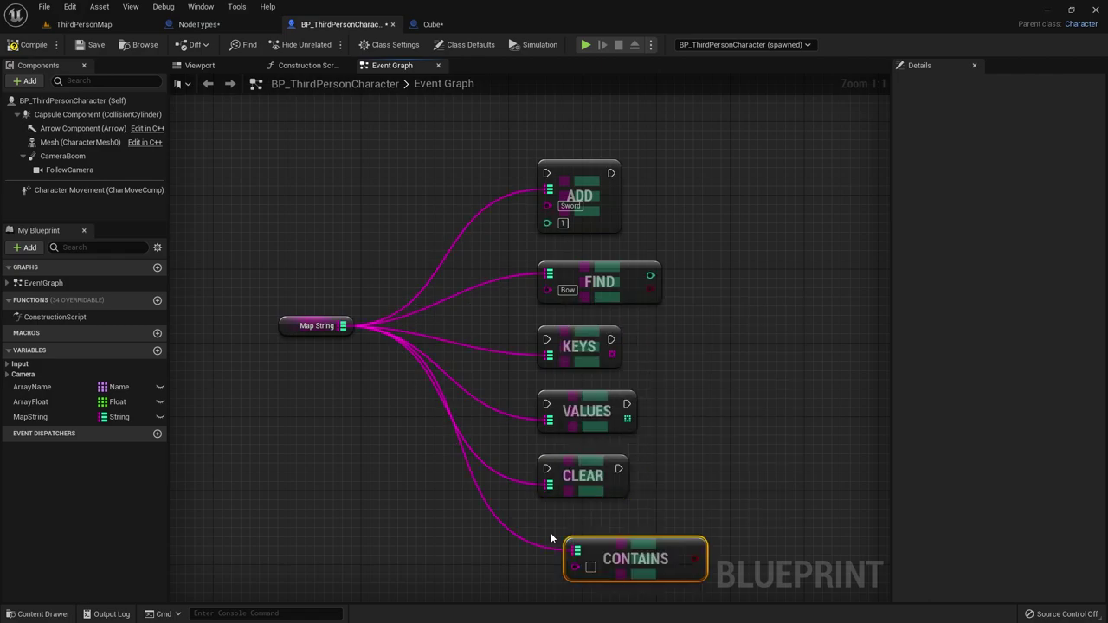
drag(637, 551, 620, 531)
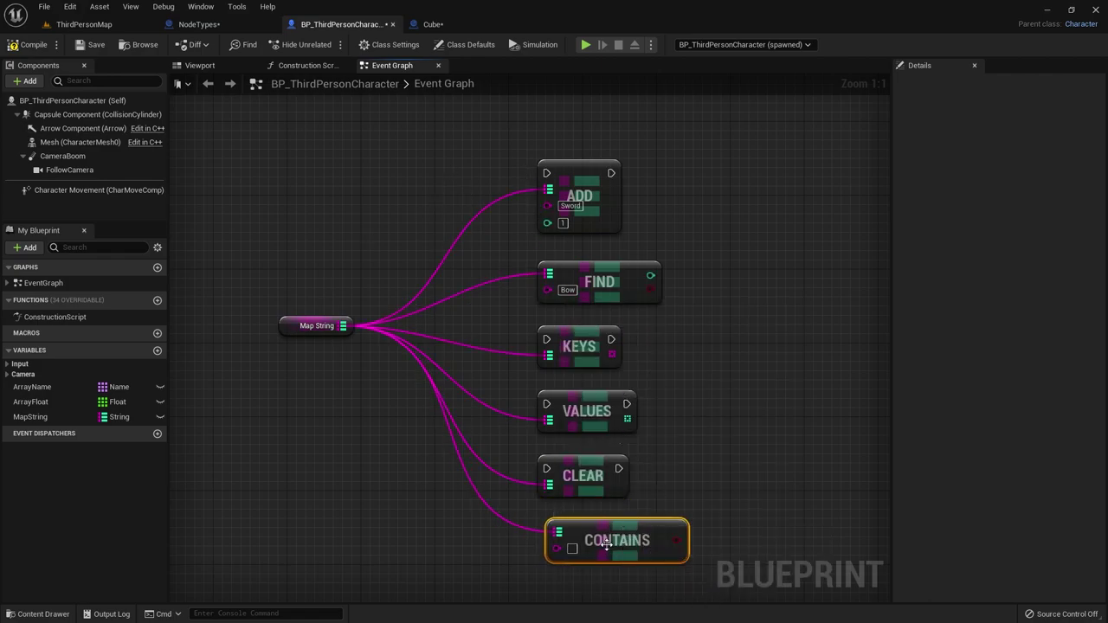
right_drag(607, 543, 595, 495)
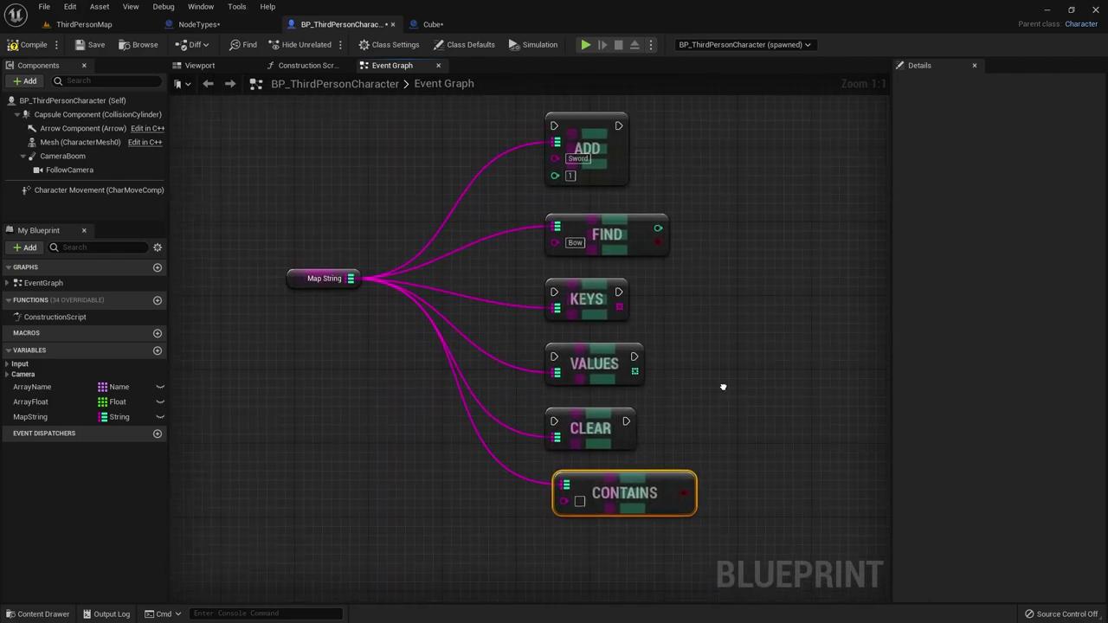
click(304, 267)
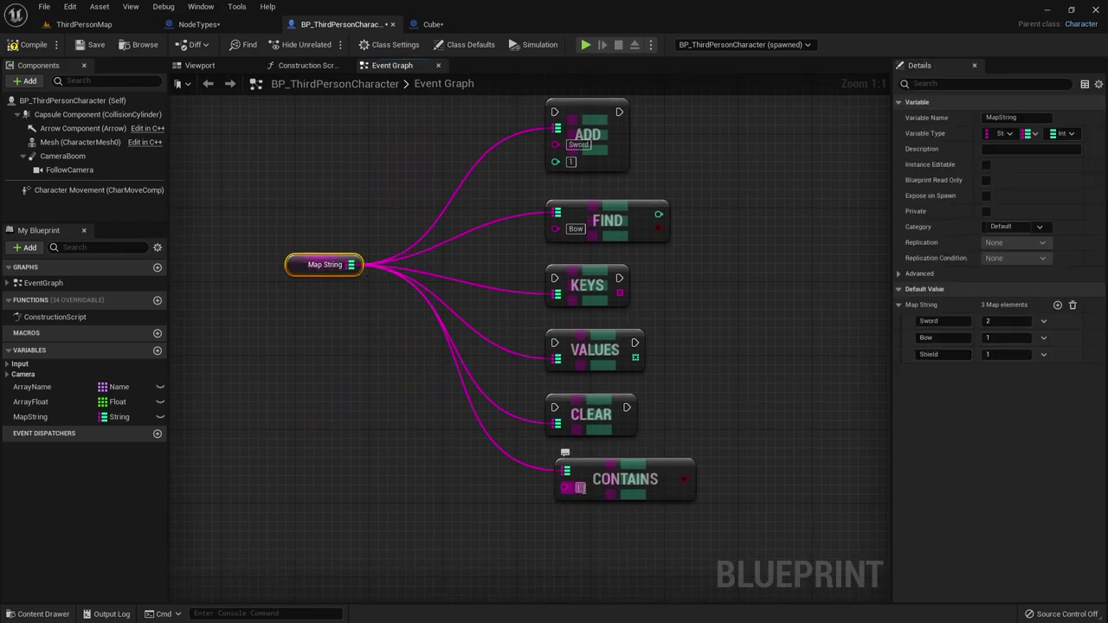
text(Shield)
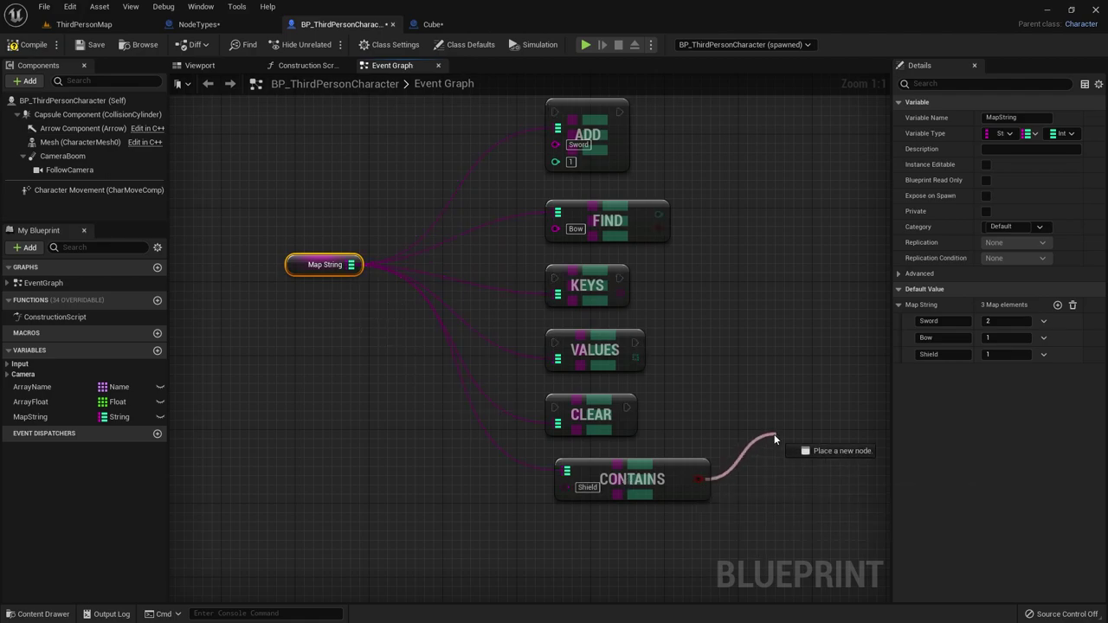
click(682, 311)
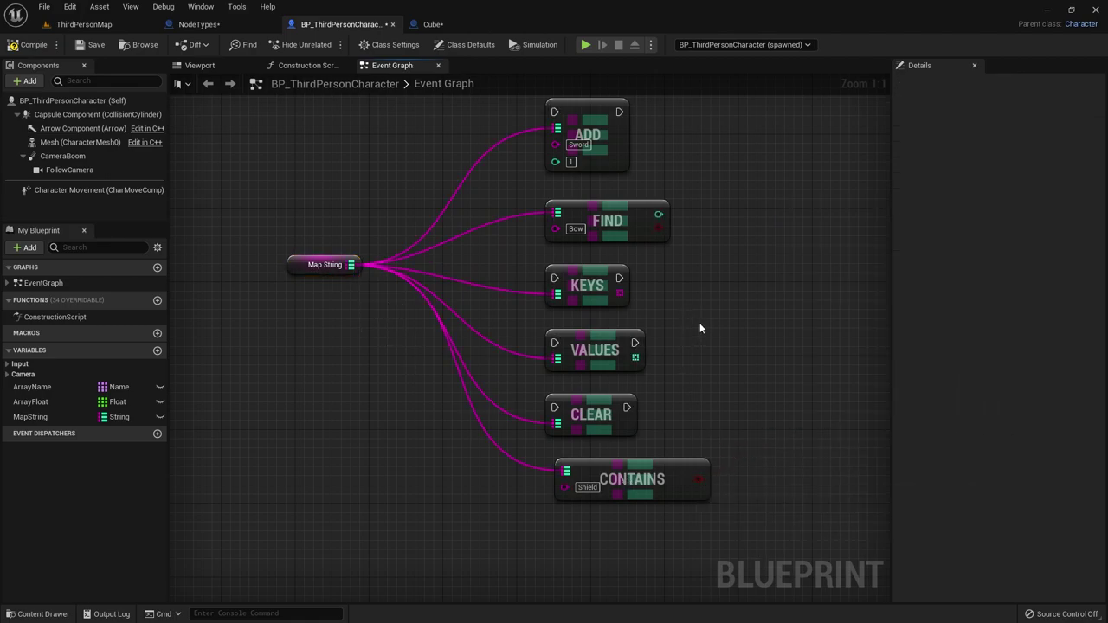
scroll(687, 298, down, 2)
scroll(662, 361, up, 3)
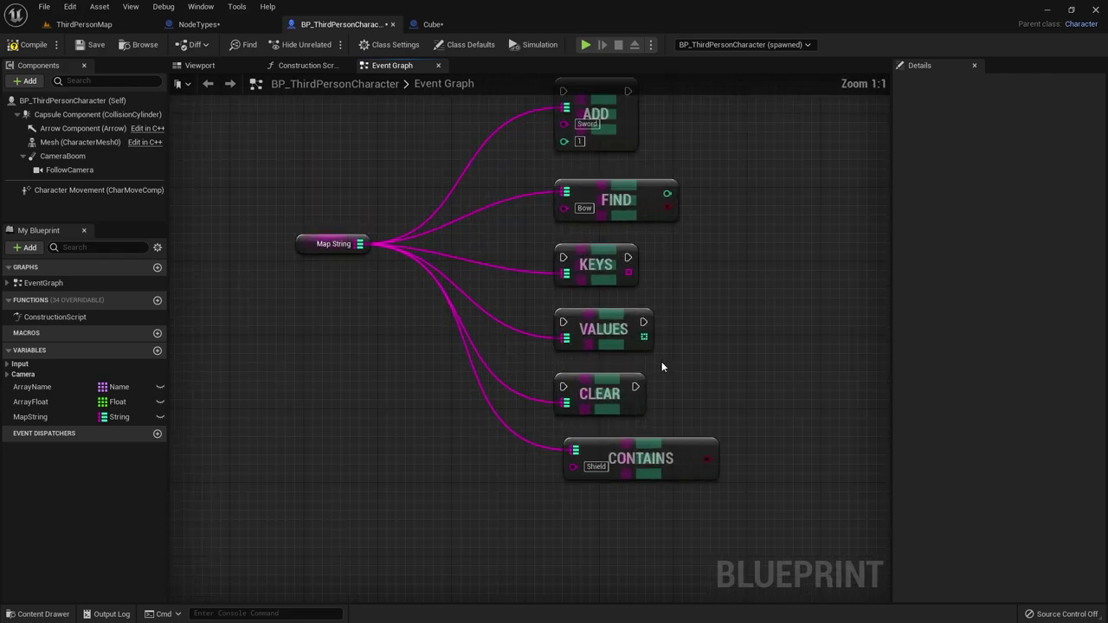
scroll(661, 361, down, 1)
- Add a Remove node wired to Map String below Contains
drag(300, 288, 513, 554)
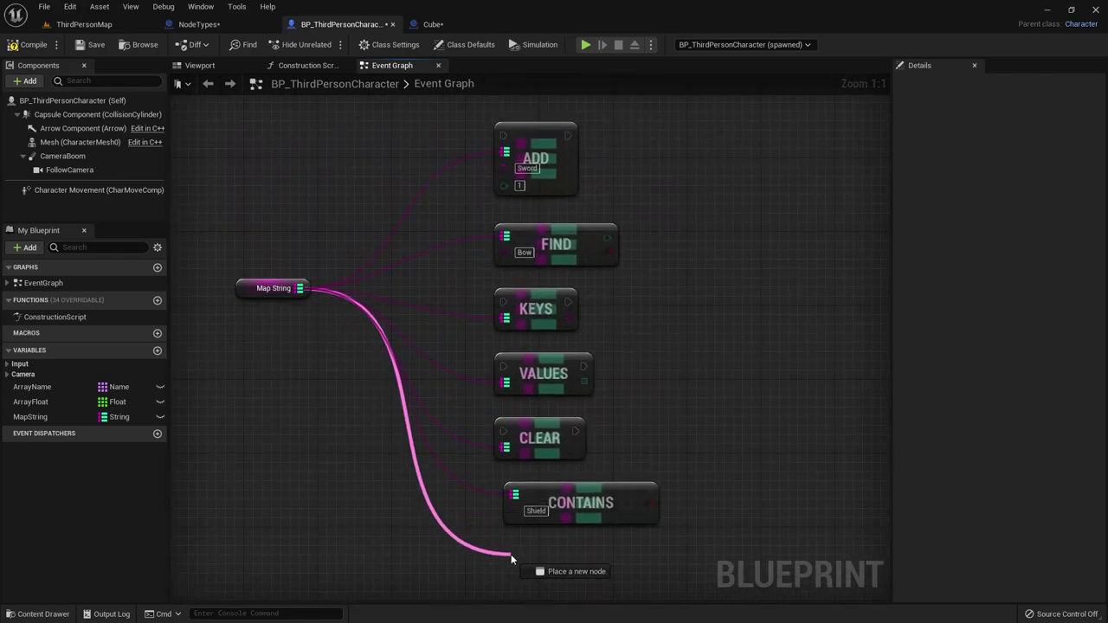
text(remove)
key(Return)
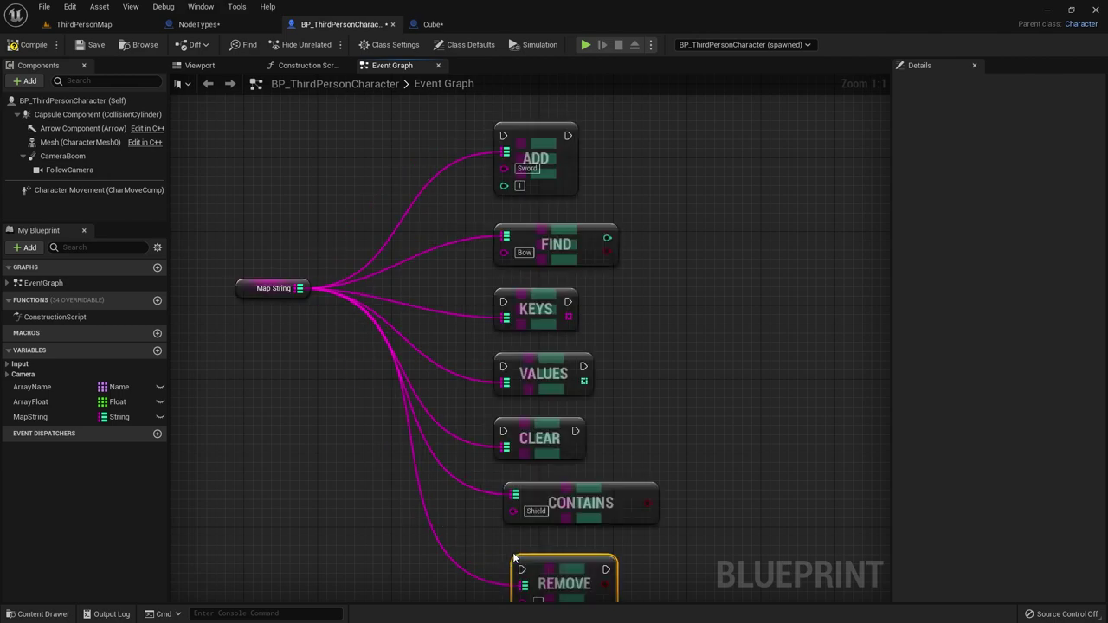
right_drag(638, 555, 629, 477)
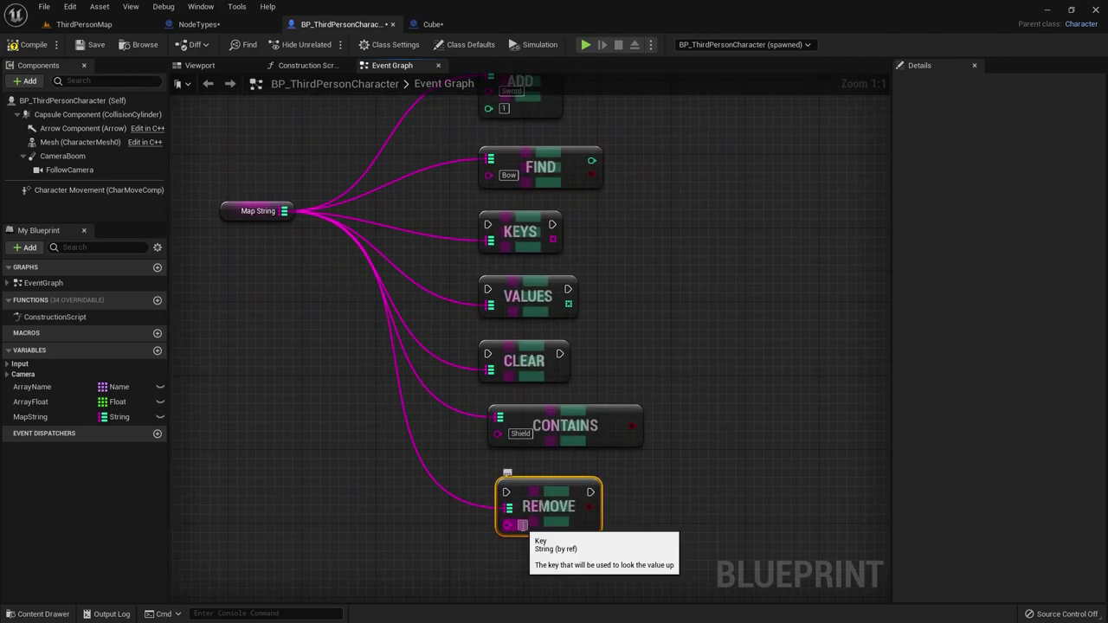
right_drag(399, 409, 396, 462)
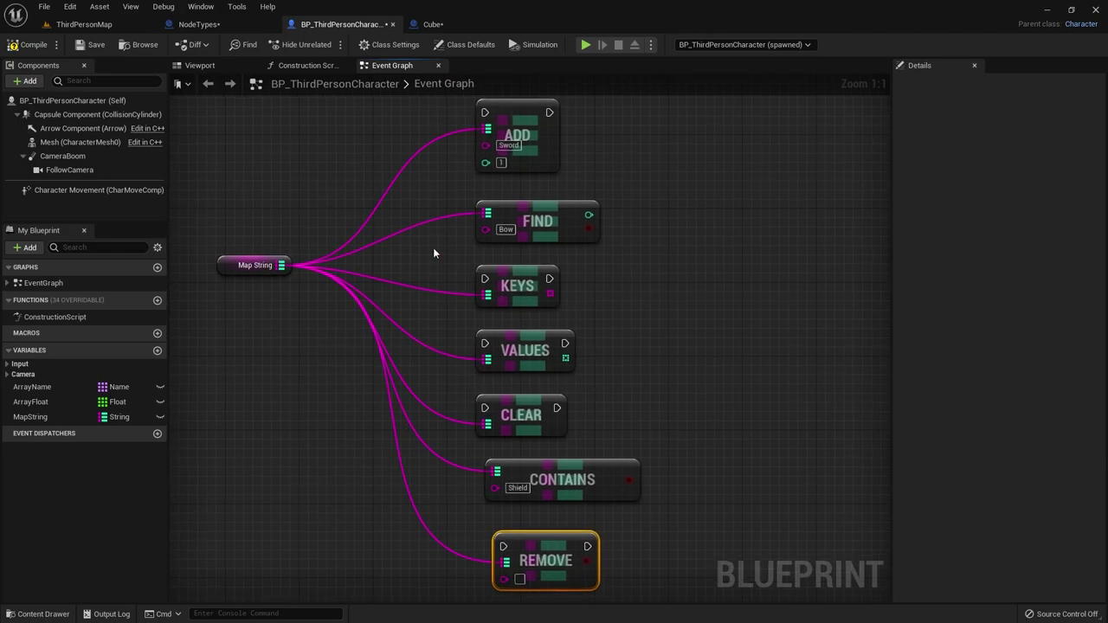
click(429, 393)
- Align the seven map nodes along their left edges
drag(437, 110, 624, 563)
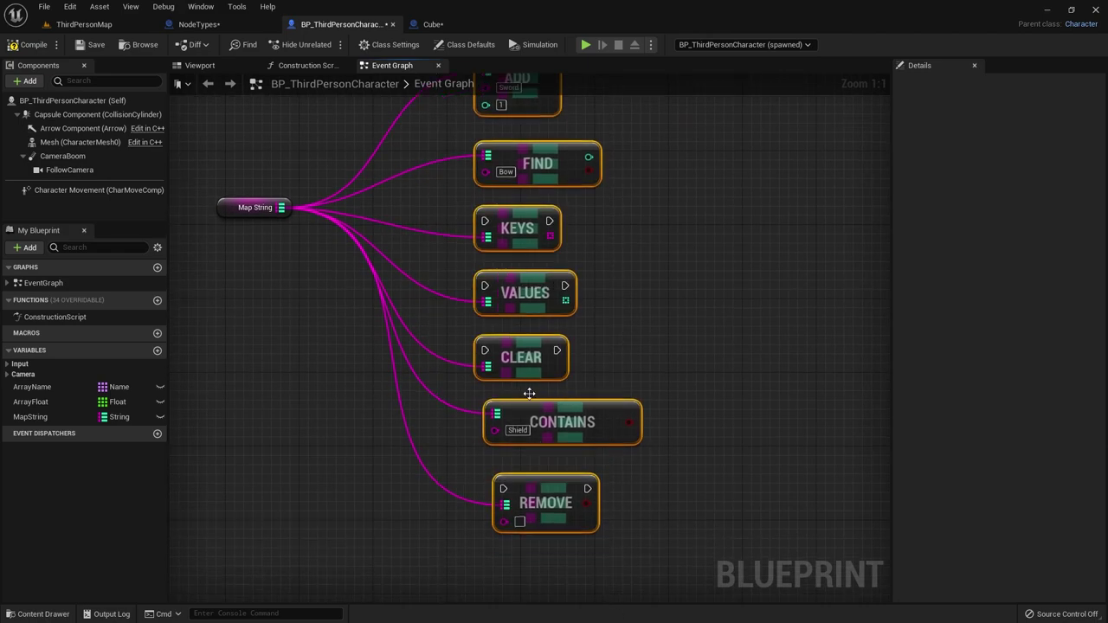
right_click(509, 239)
mouse_move(572, 417)
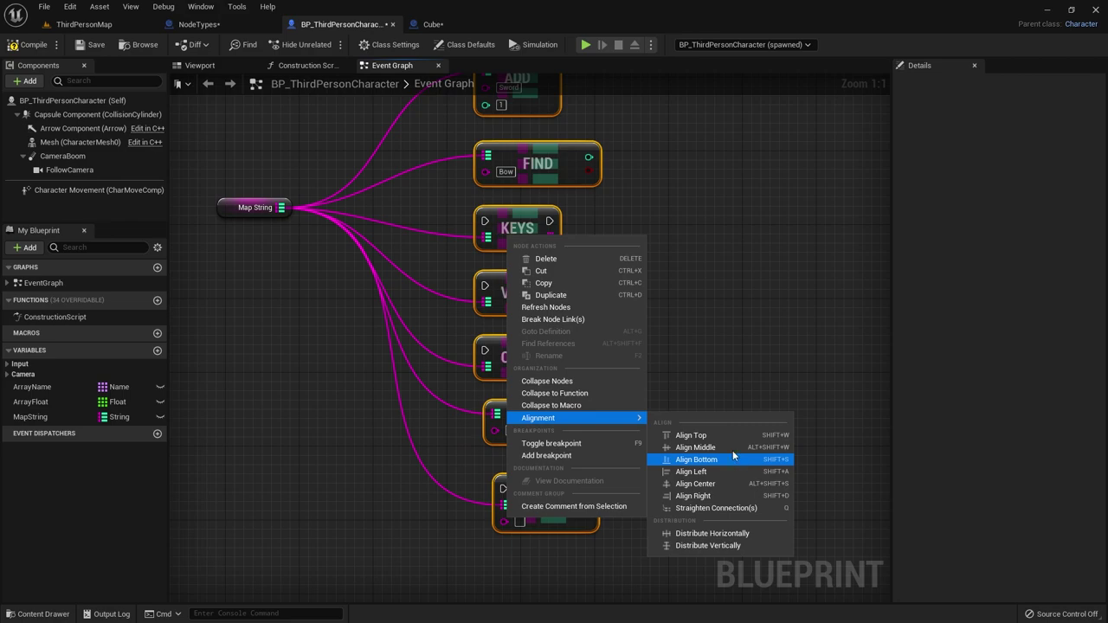
click(684, 475)
click(648, 329)
scroll(640, 390, down, 1)
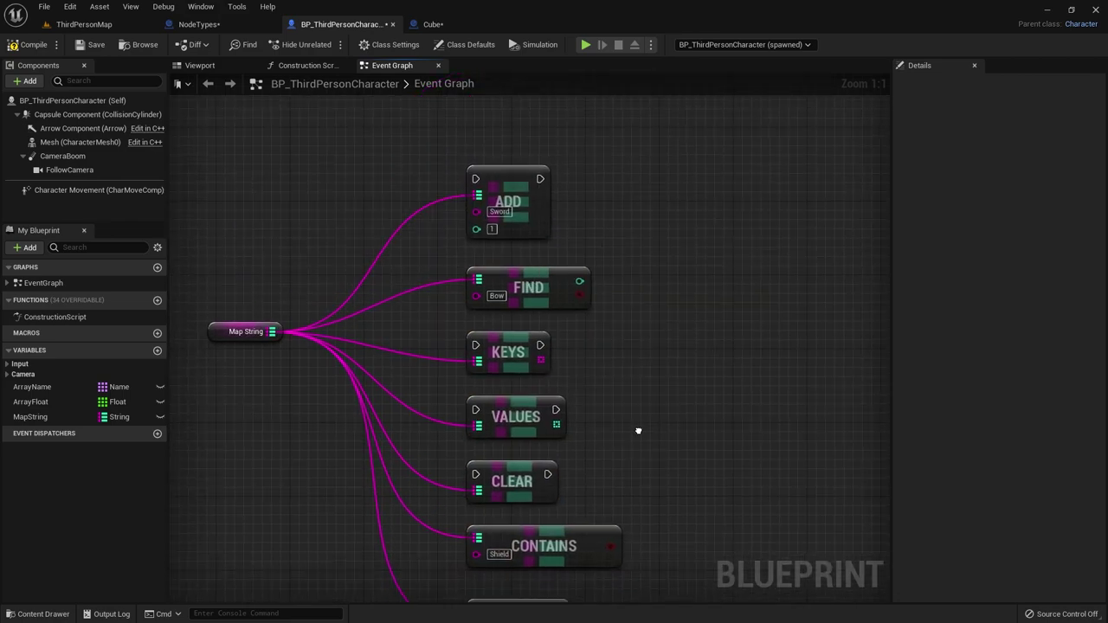
scroll(635, 378, down, 2)
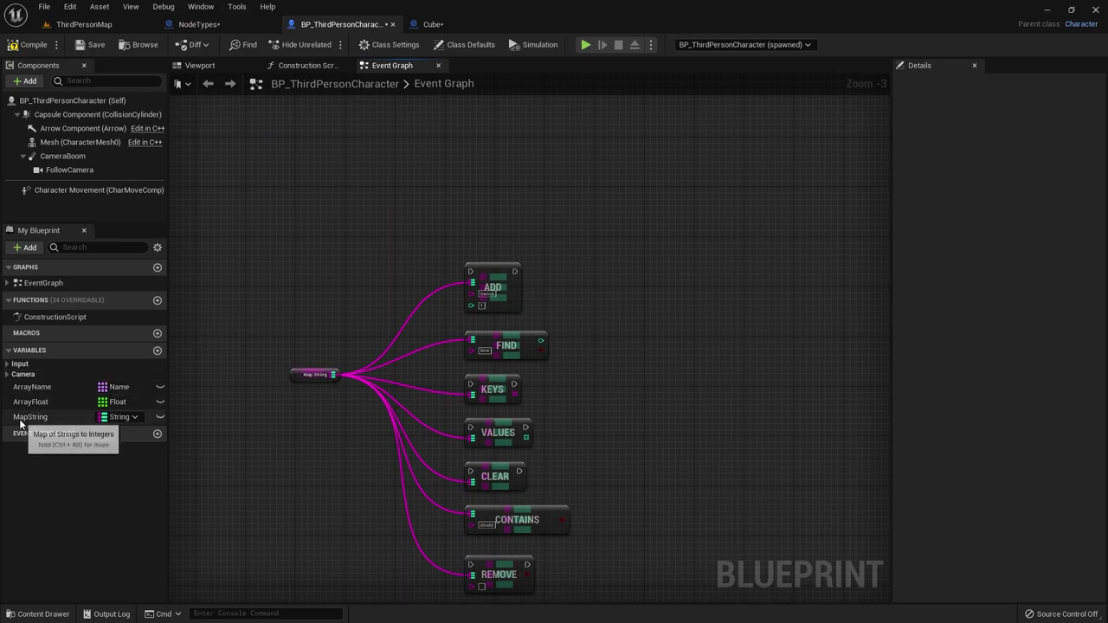
- Place a new MapString getter and an Event BeginPlay node in the graph
mouse_move(30, 416)
mouse_down()
mouse_move(349, 129)
mouse_move(364, 182)
mouse_up()
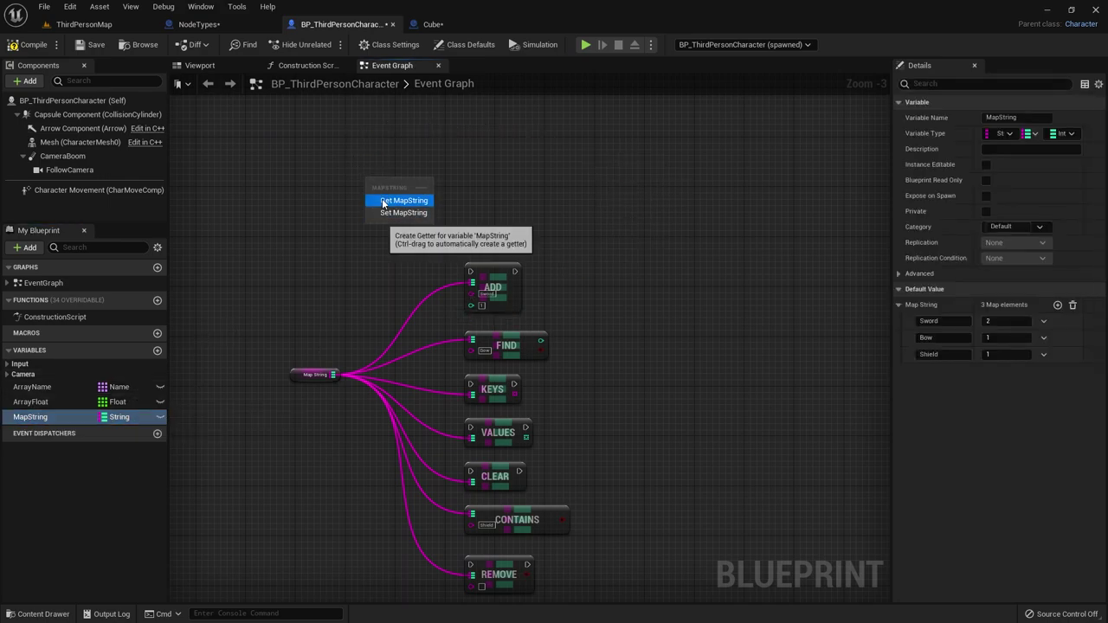
click(394, 198)
scroll(317, 292, up, 2)
scroll(394, 300, up, 1)
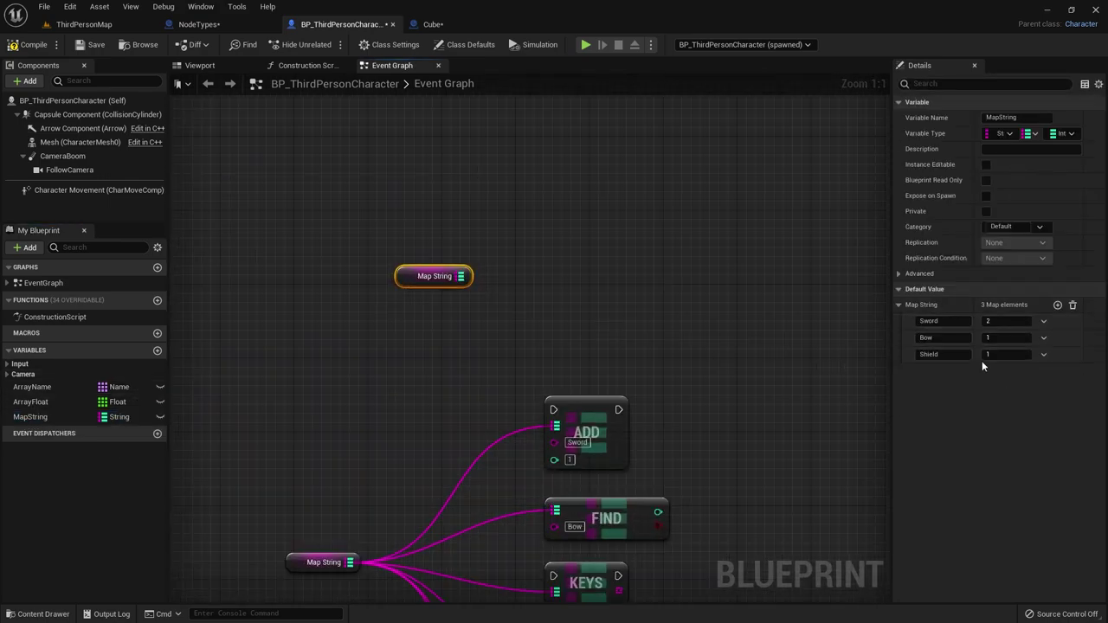
click(312, 199)
right_click(312, 198)
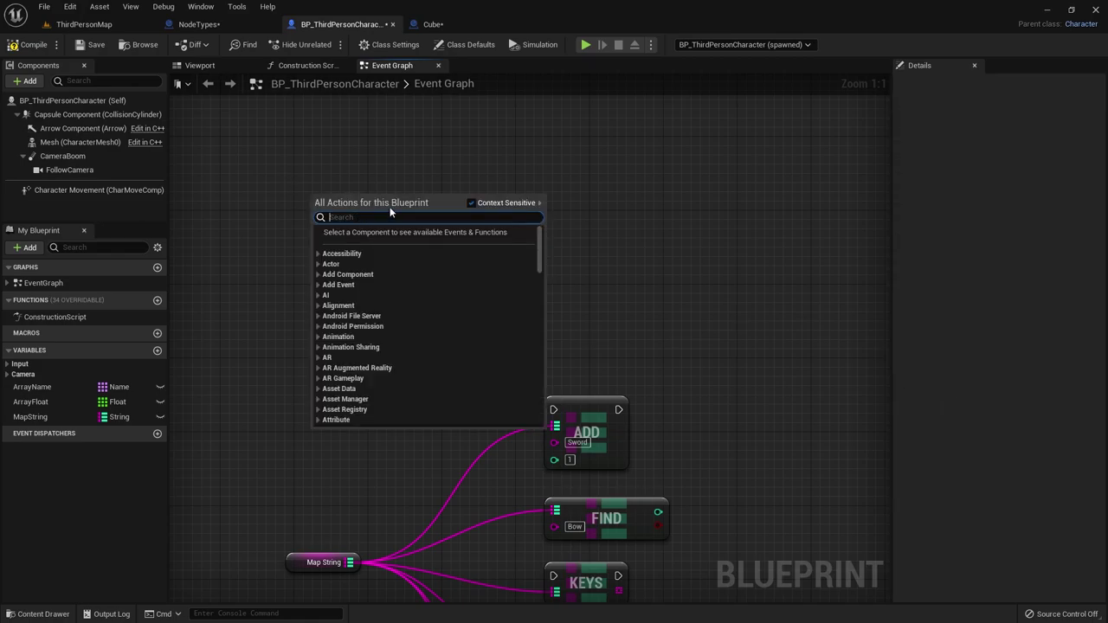
text(eent)
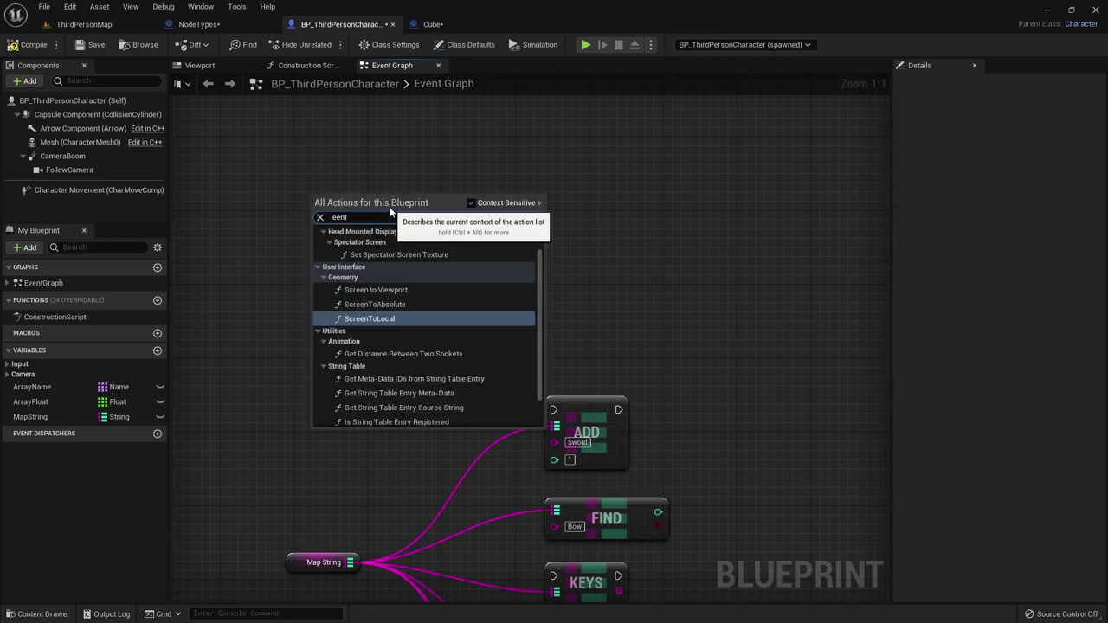
key(BackSpace)
key(BackSpace)
key(BackSpace)
text(ve)
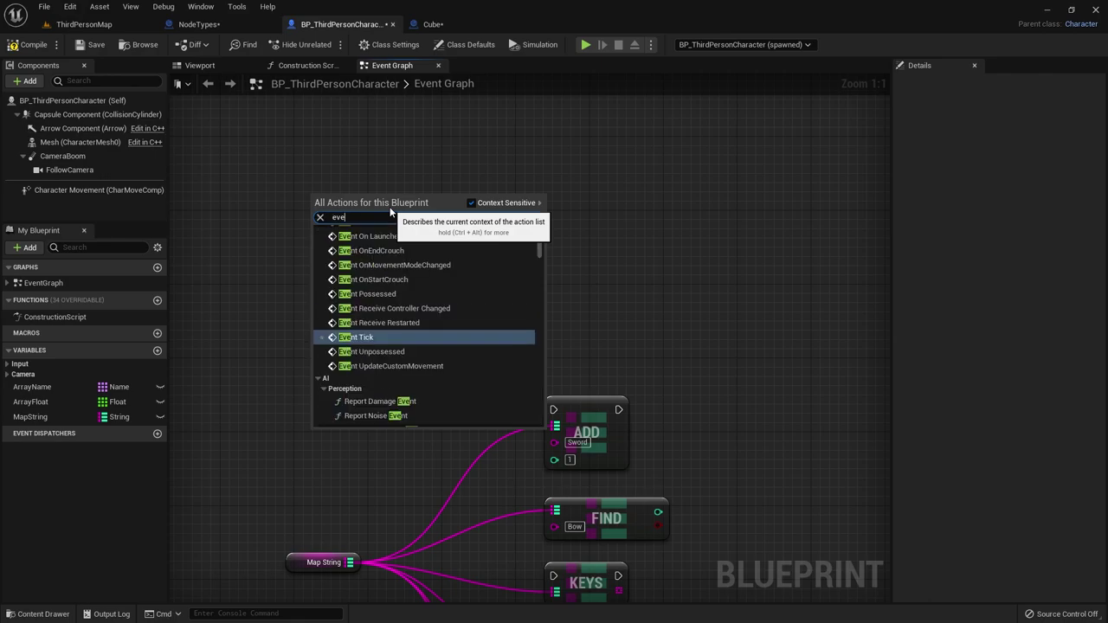
text(nt be)
key(Return)
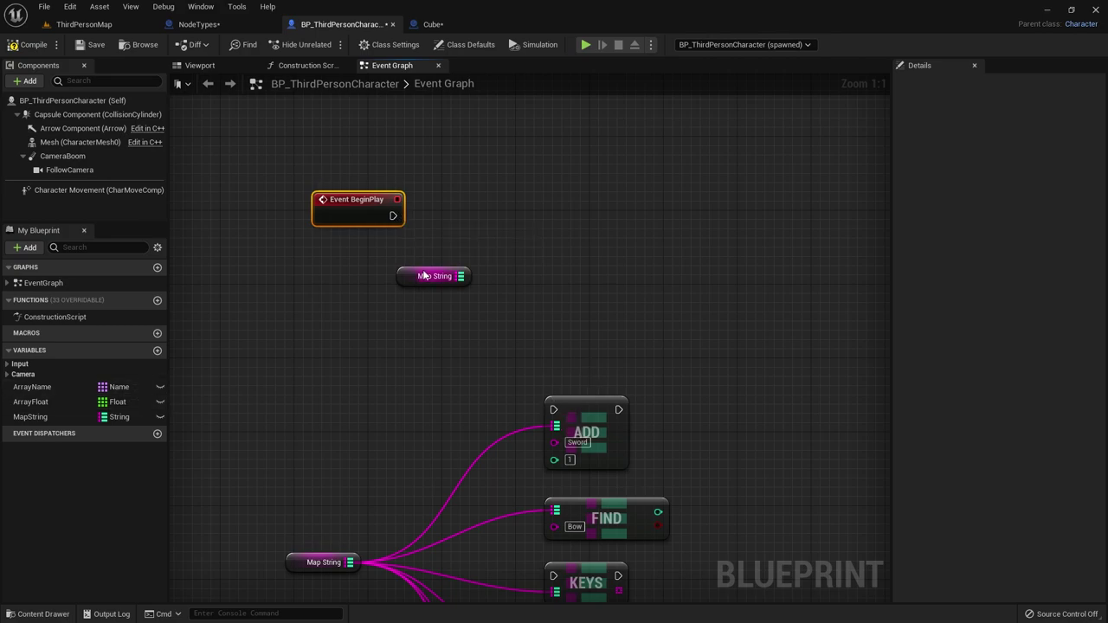
- Add a Map Add node from Map String, triggered by BeginPlay, with key Sword
drag(460, 276, 581, 206)
text(add)
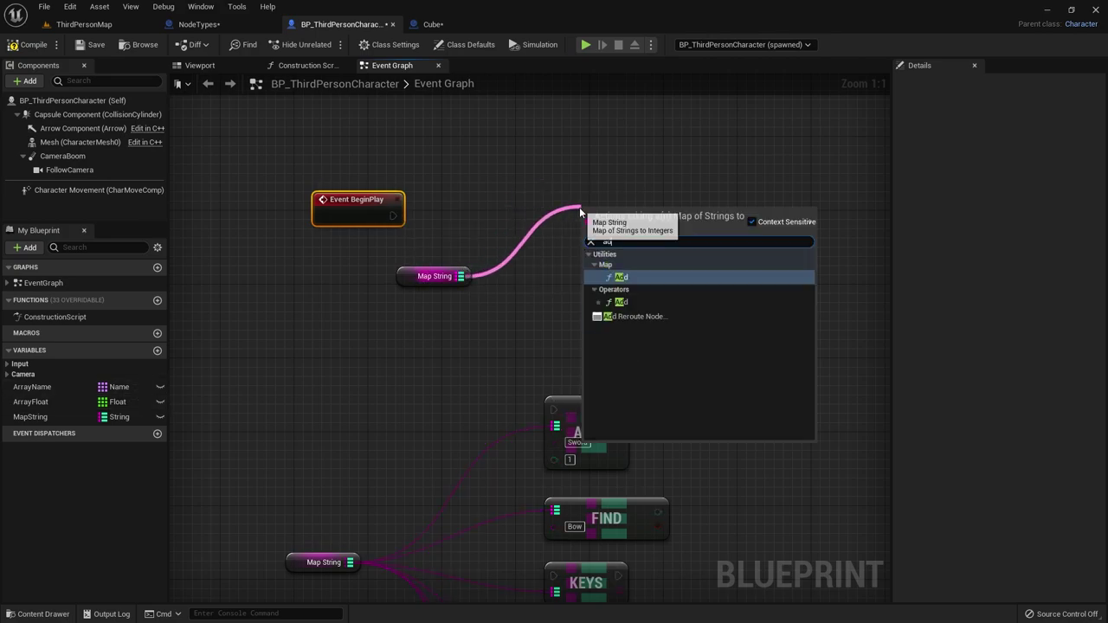
click(637, 277)
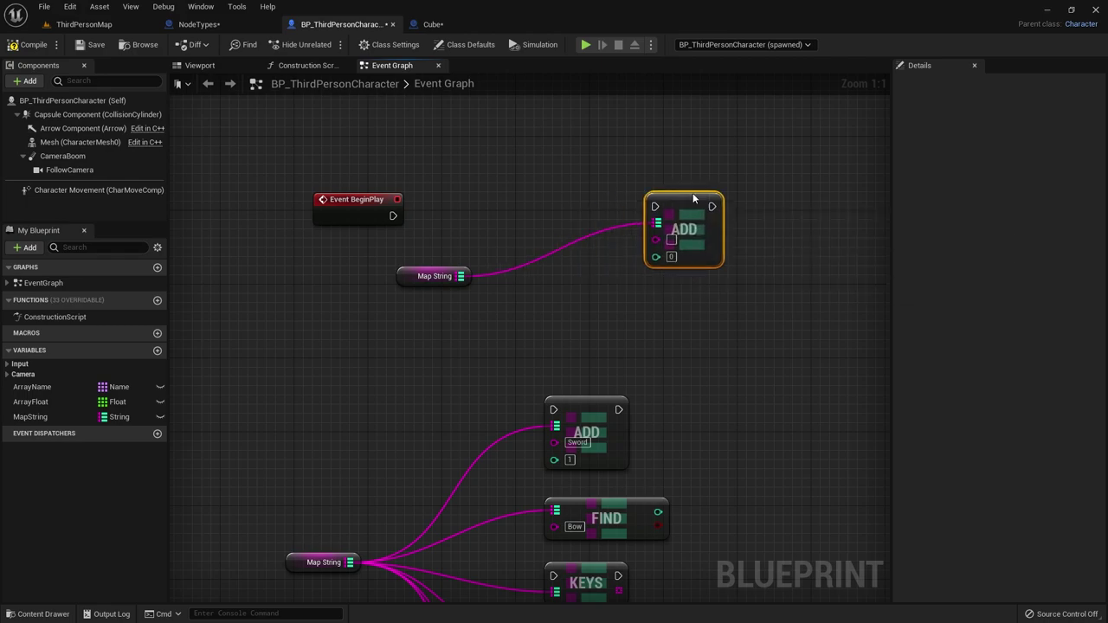
drag(392, 216, 656, 207)
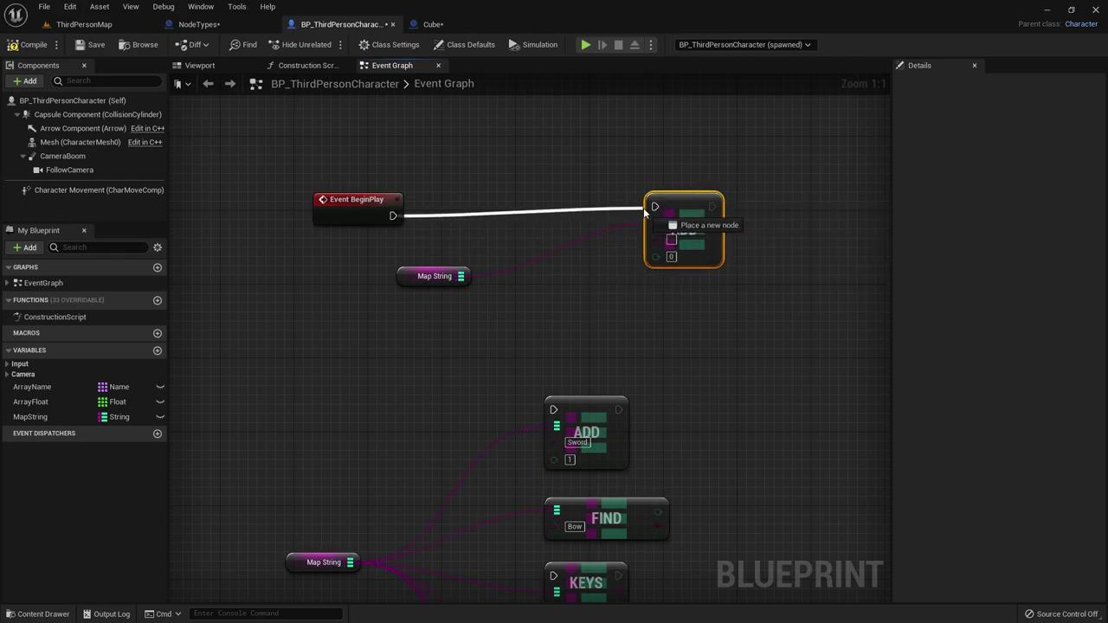
click(397, 286)
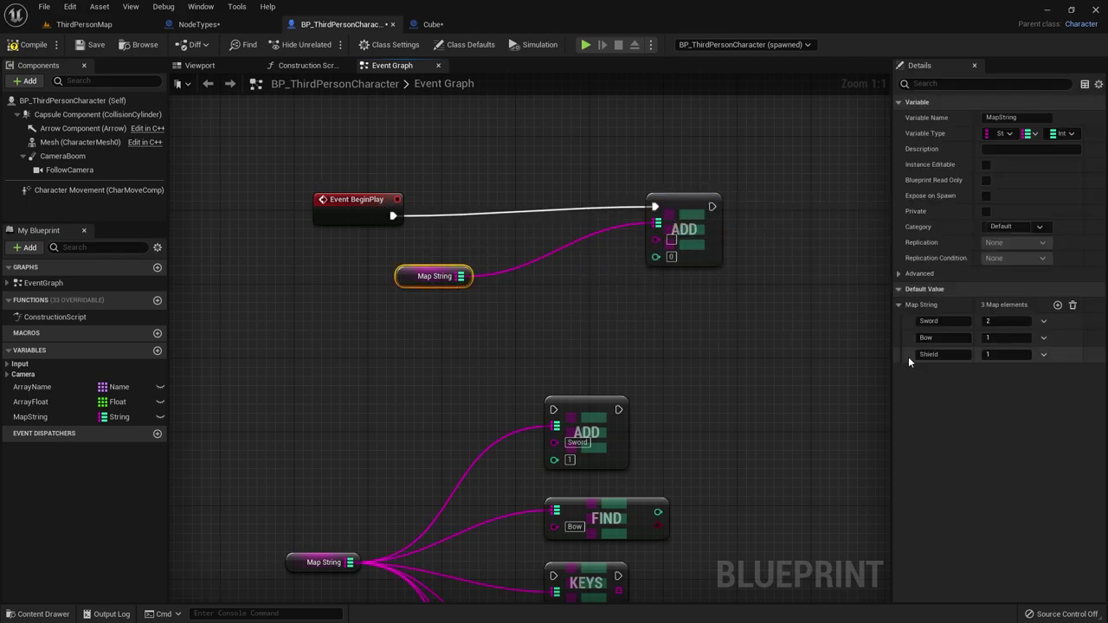
click(931, 321)
key(Return)
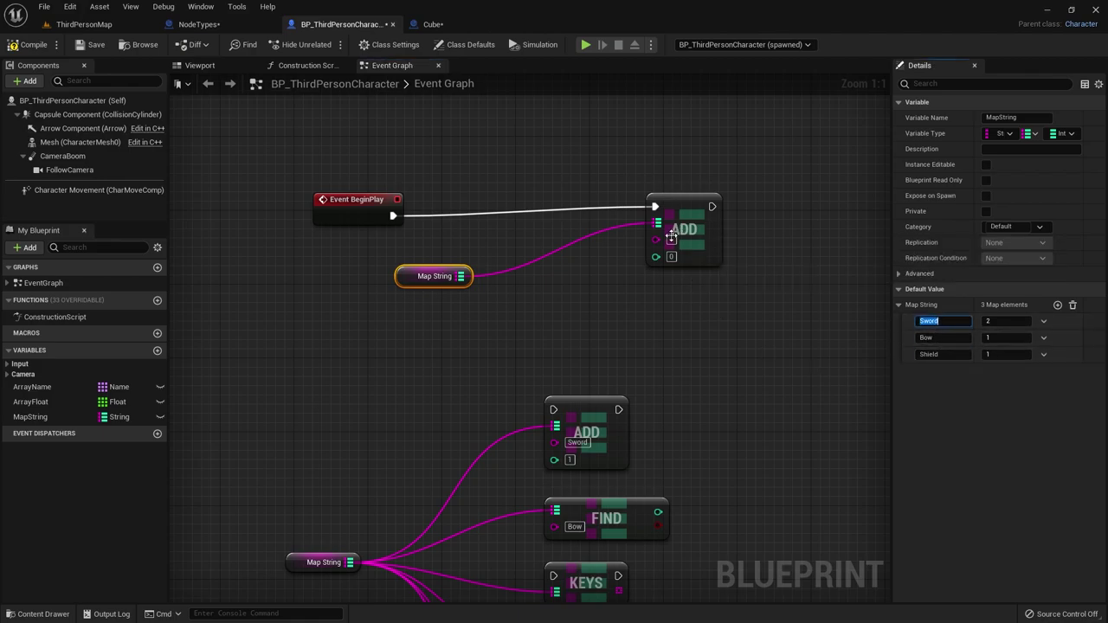
text(Sword)
- Tidy the BeginPlay and getter positions and set Sword's added value to 3
drag(337, 201, 317, 191)
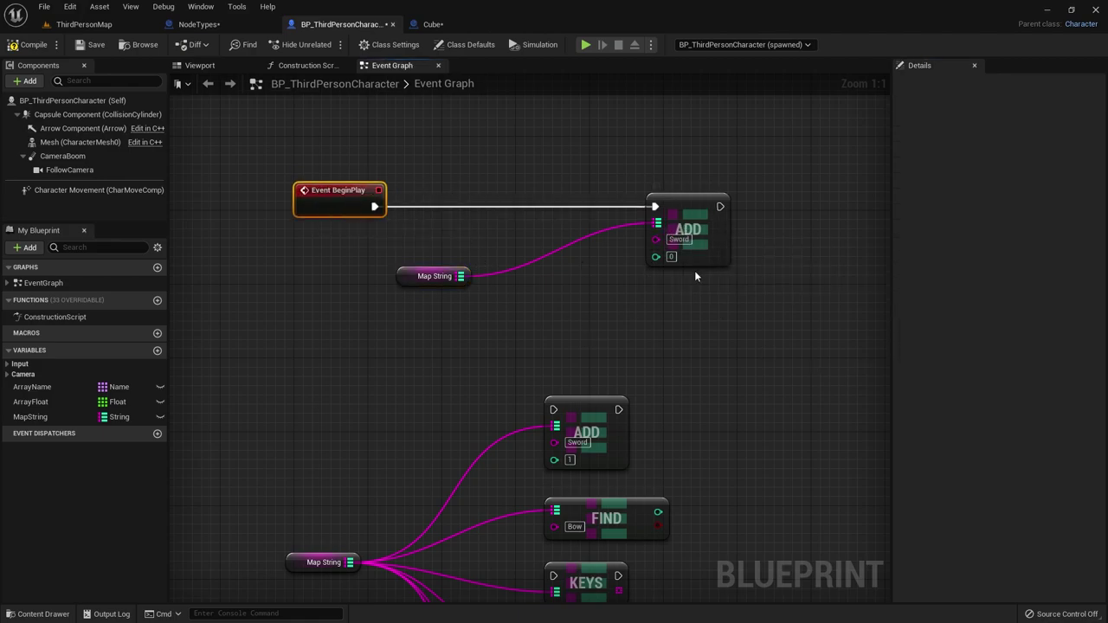
drag(457, 282, 384, 301)
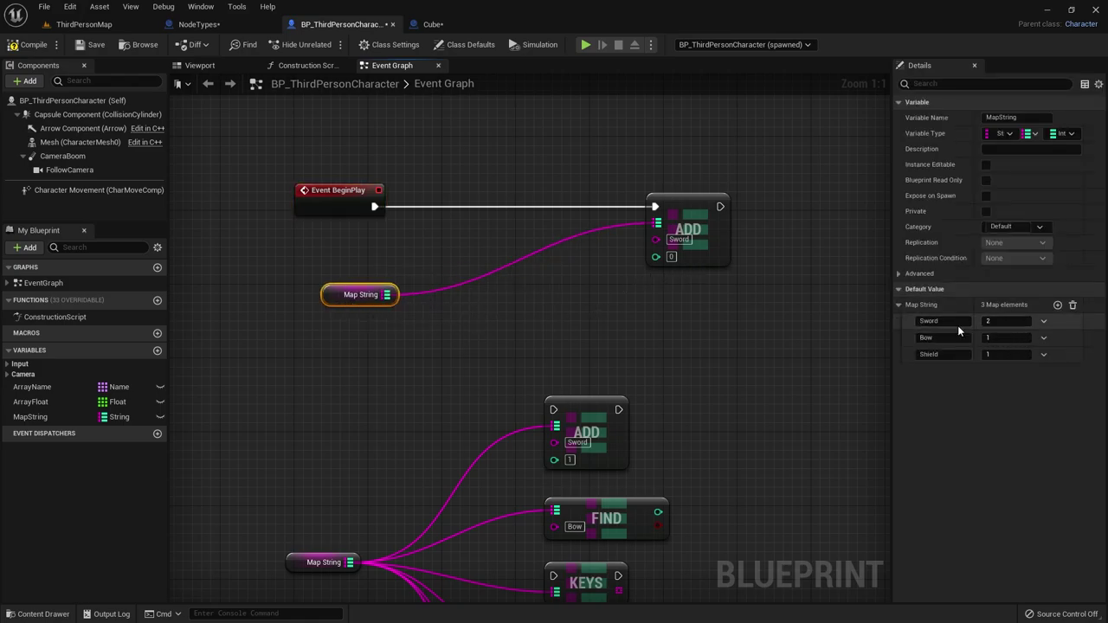
click(671, 257)
text(3)
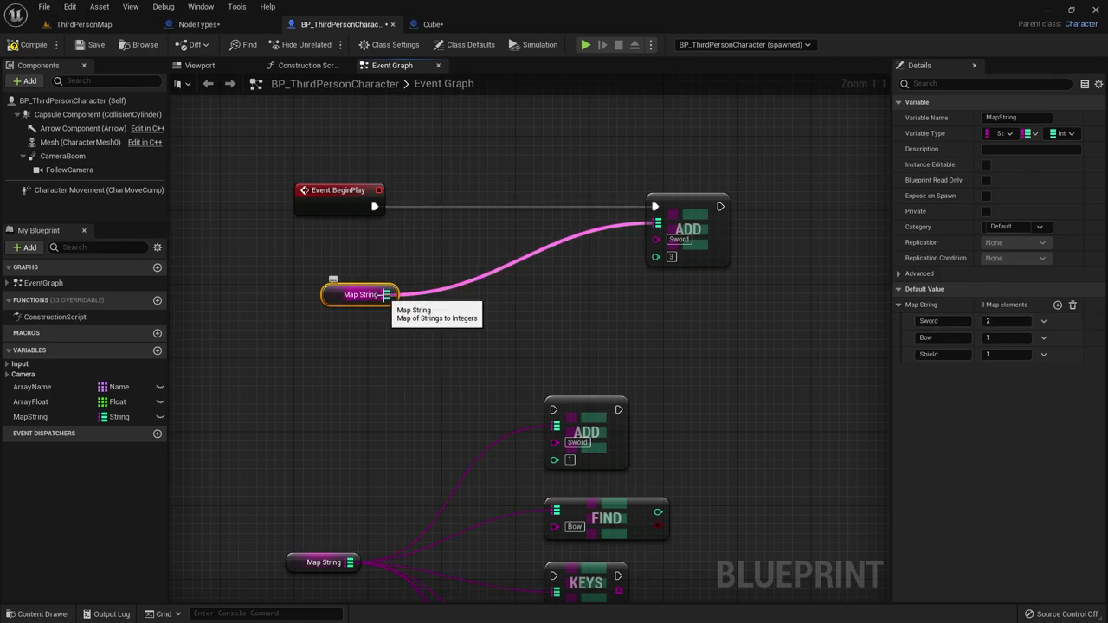
- Add a Map Find node from Map String that looks up key Sword
drag(387, 295, 460, 328)
text(find)
key(Return)
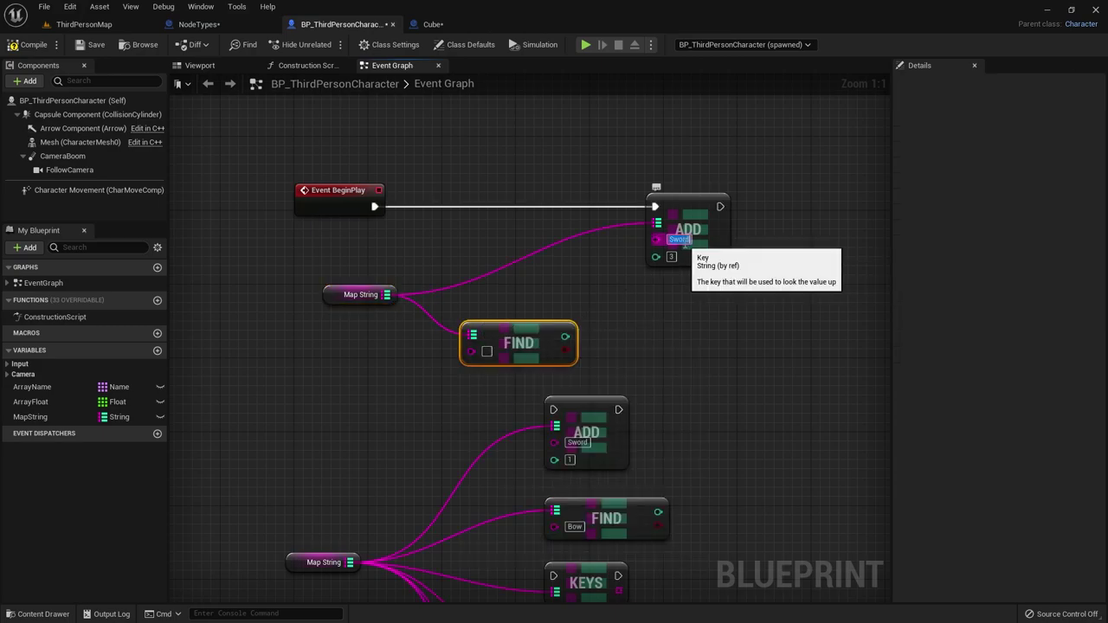
click(487, 352)
text(Sword)
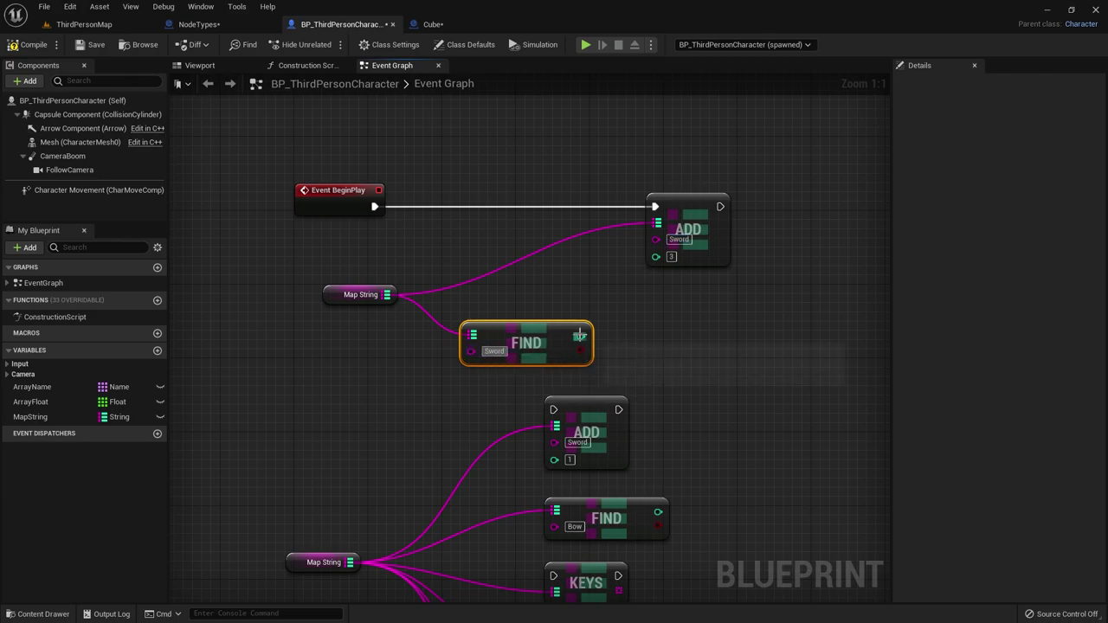
- Add 3 to Find's result and feed the sum into the map ADD's value
drag(579, 336, 617, 335)
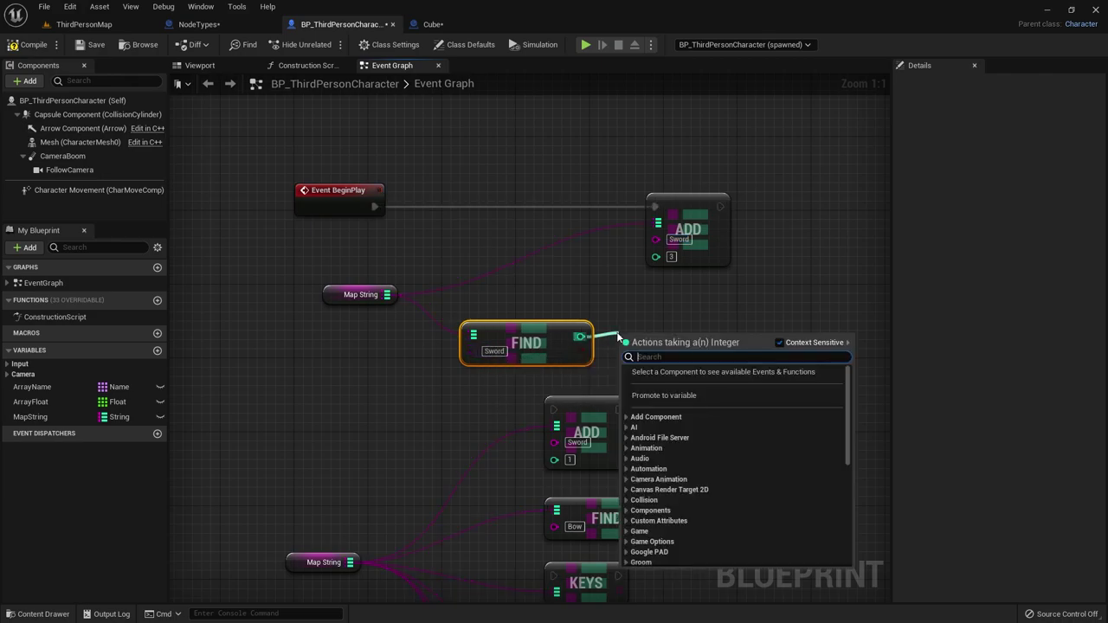
text(add)
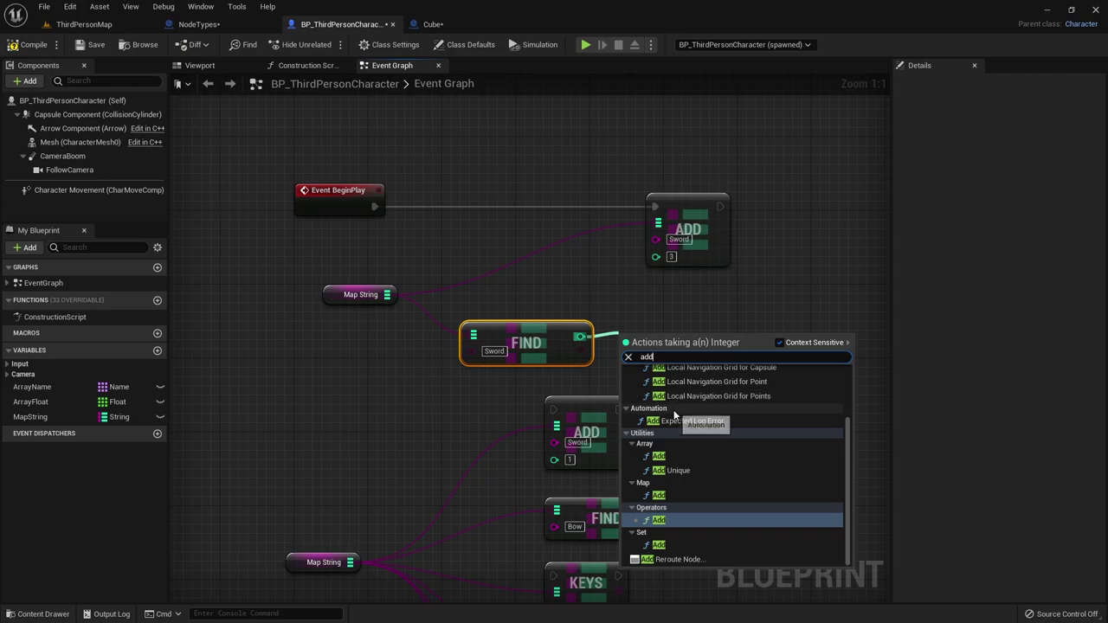
click(660, 520)
drag(688, 340, 655, 256)
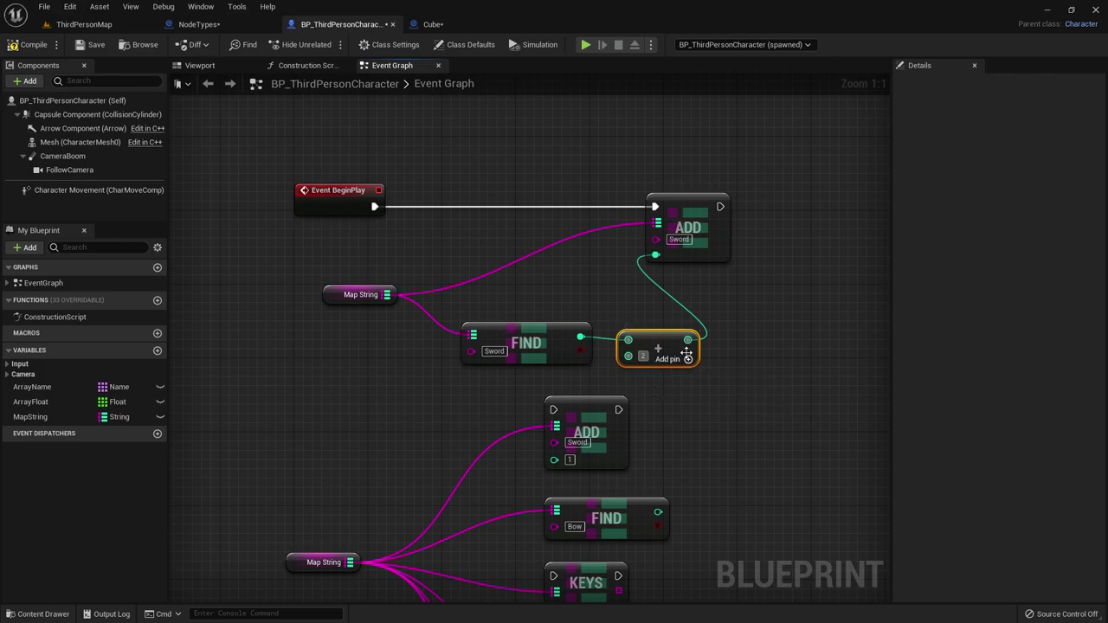
click(676, 325)
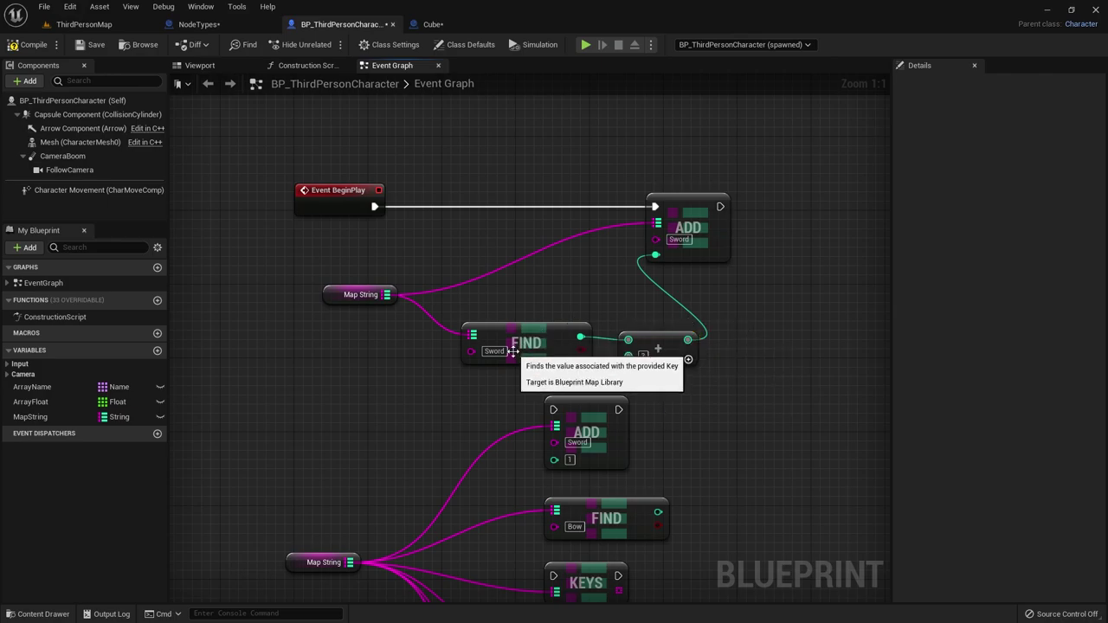
click(359, 295)
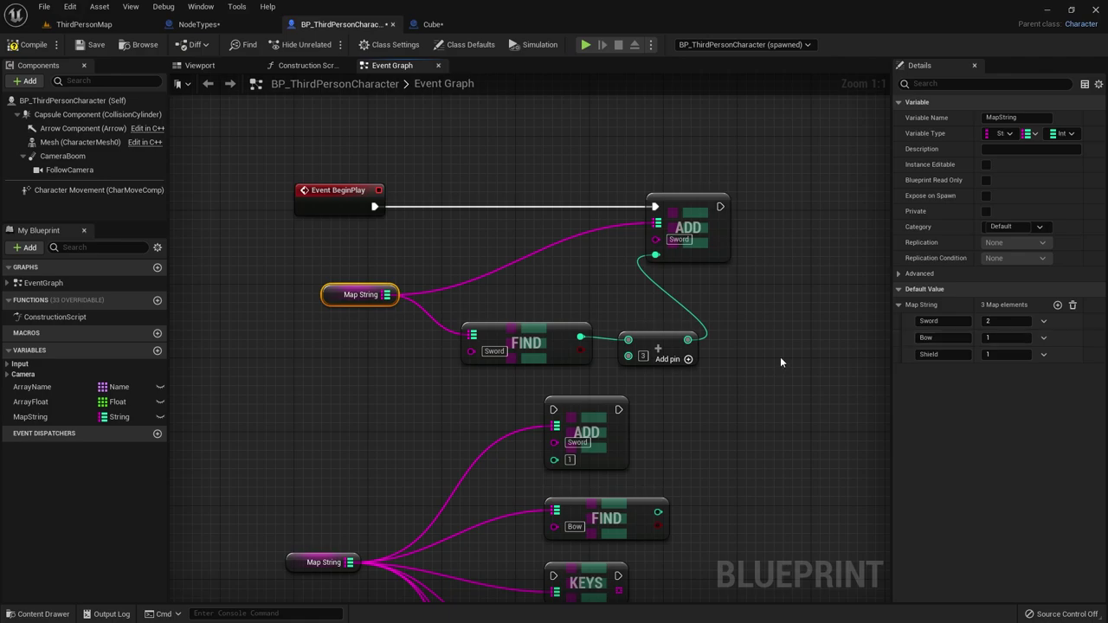
drag(644, 357, 642, 347)
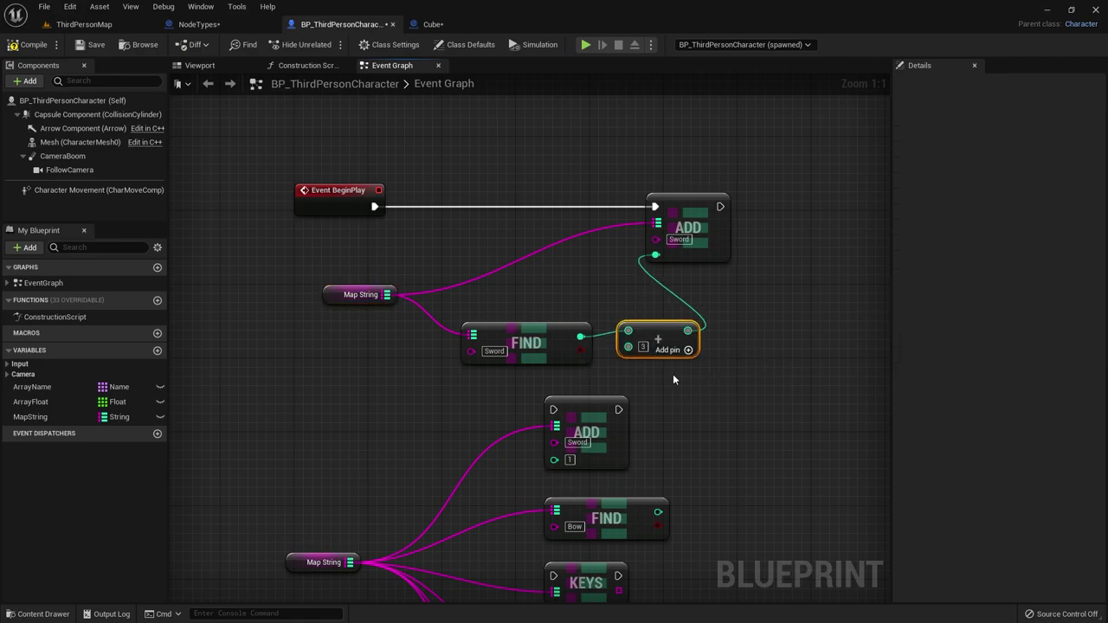
- Add a Print String node after the map ADD node in the BeginPlay chain
click(653, 249)
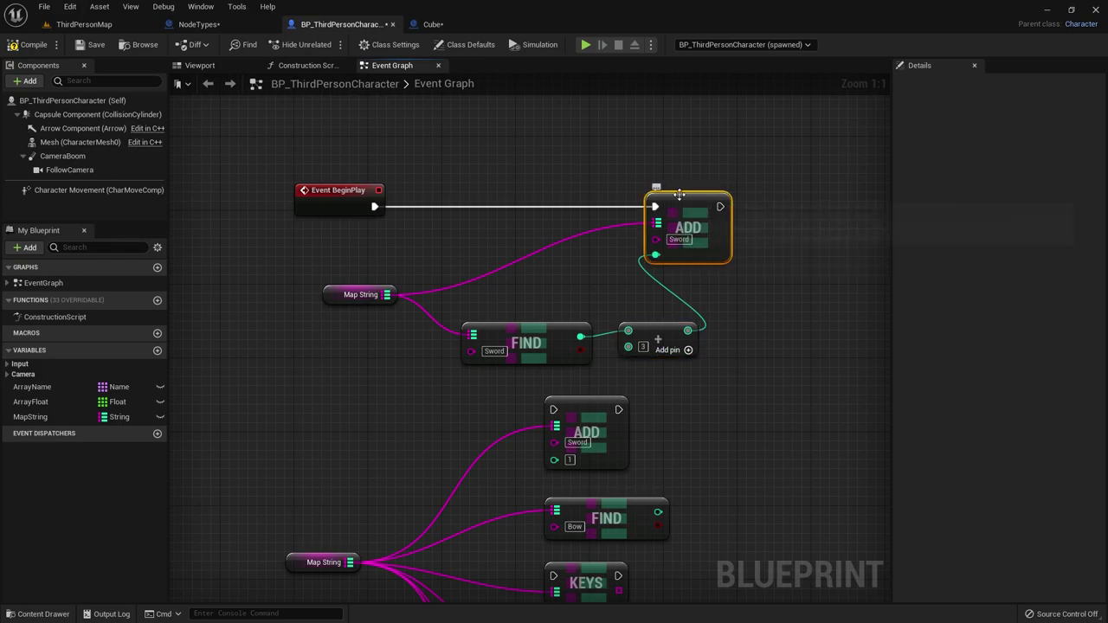
right_drag(680, 195, 578, 196)
drag(629, 214, 790, 210)
text(a)
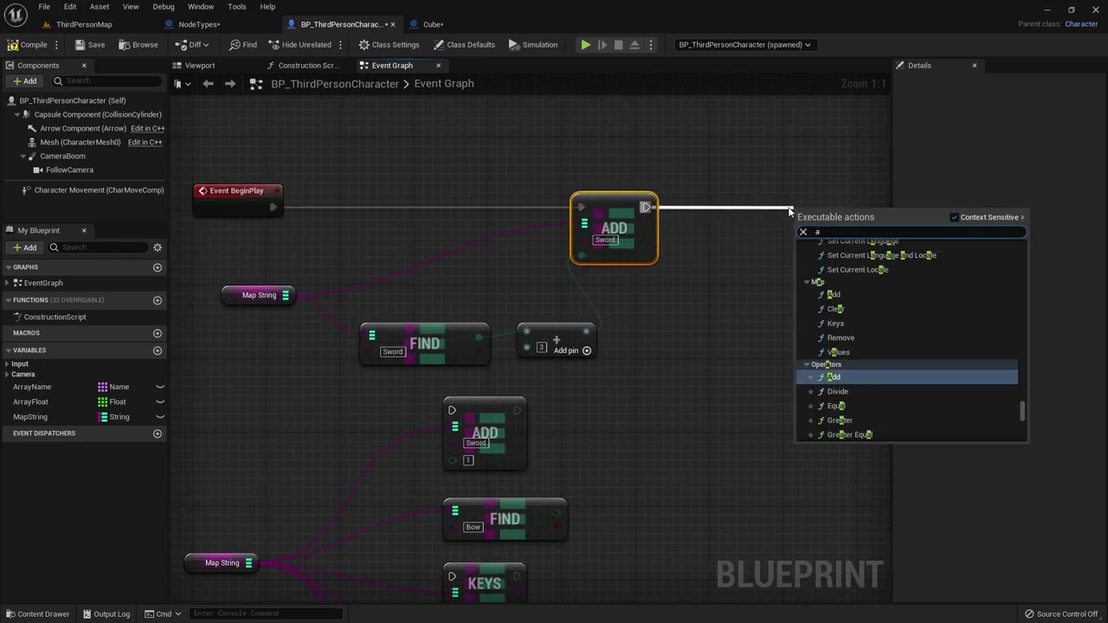
key(BackSpace)
text(print string)
key(Return)
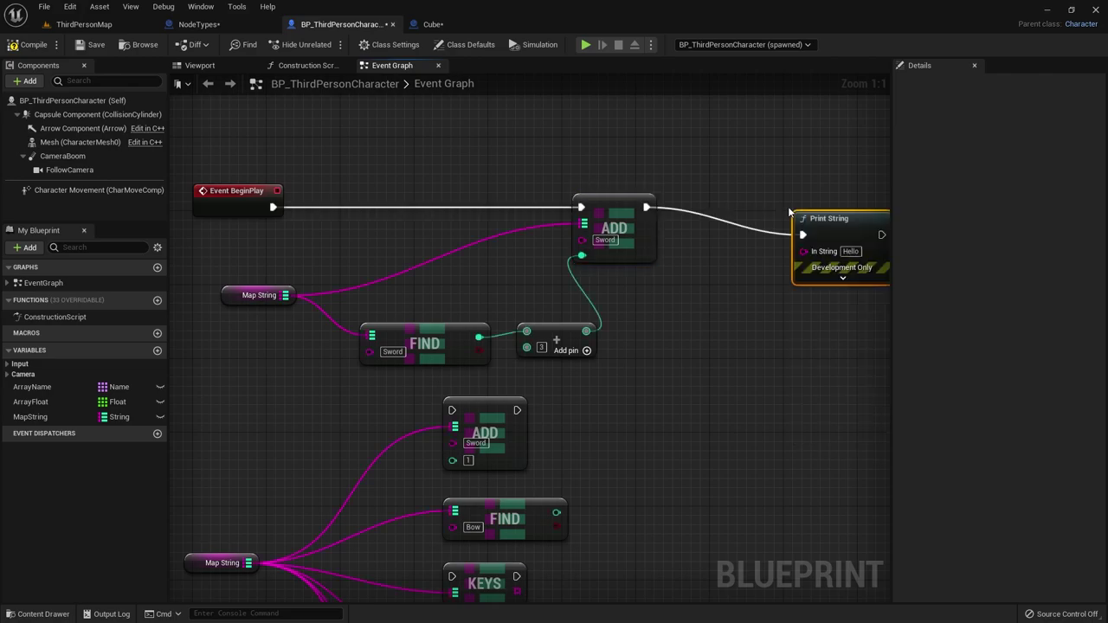
drag(814, 224, 806, 198)
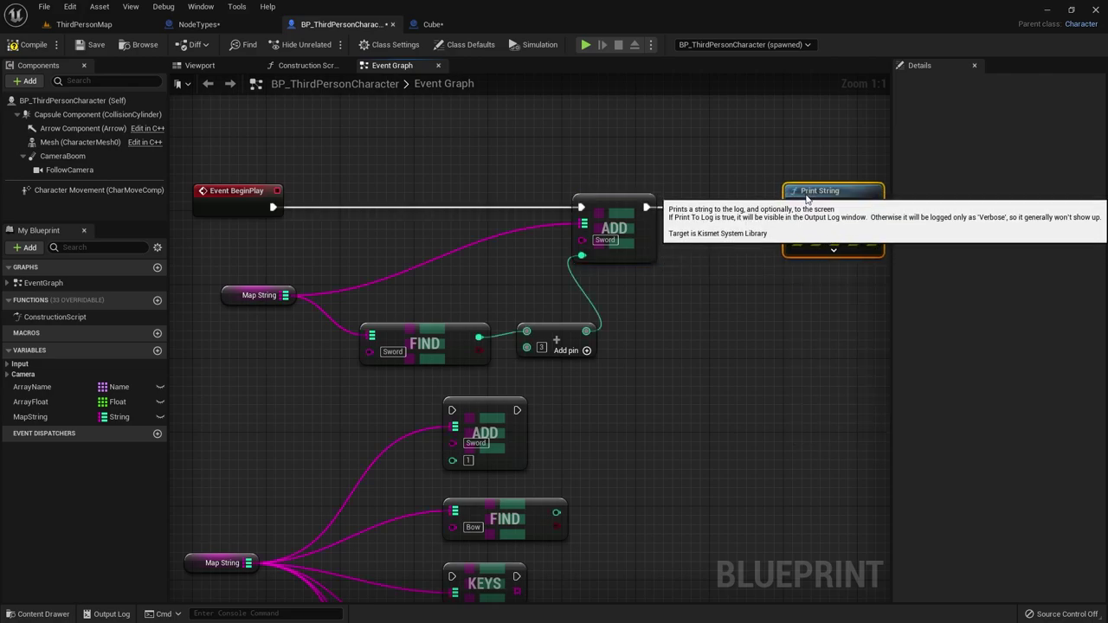
drag(44, 414, 680, 291)
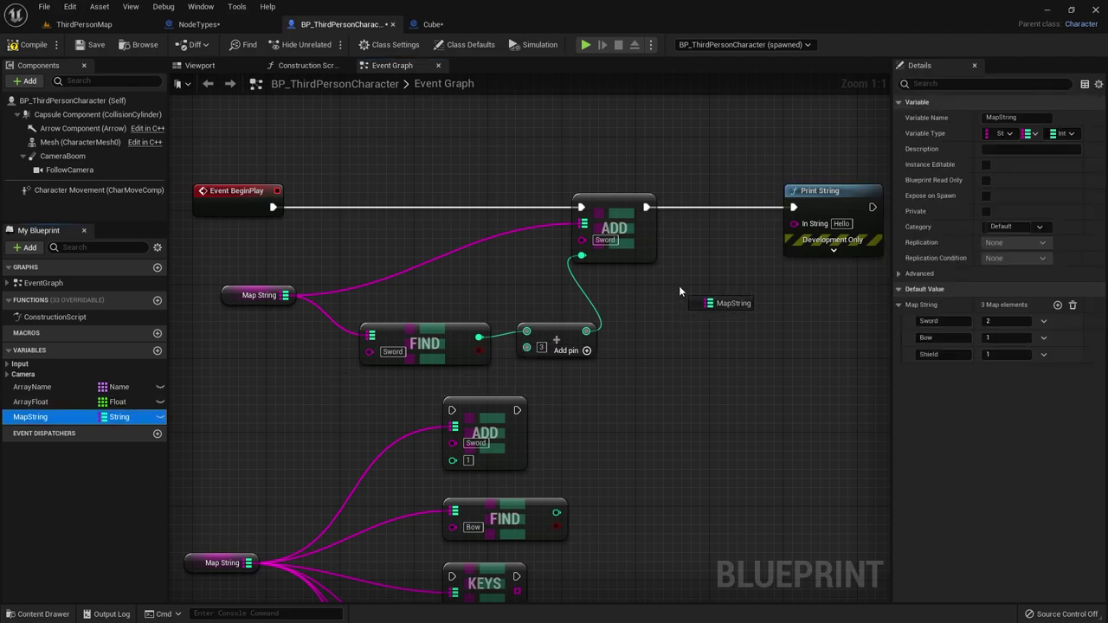
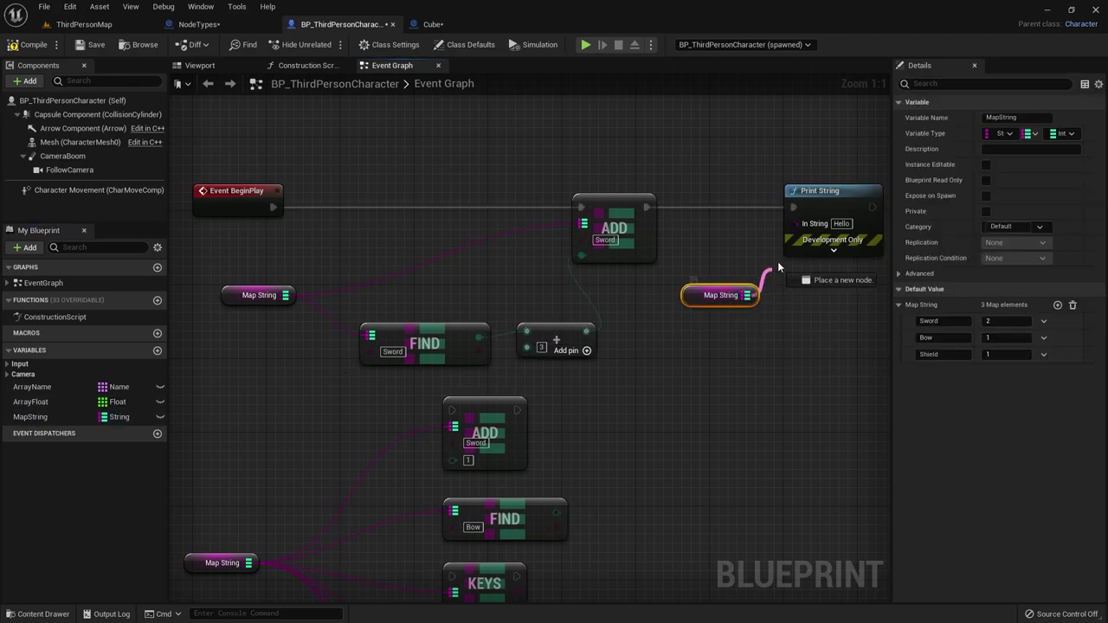
- From the right-hand Map String getter's output, list the nodes that accept it, filtered toward Find
drag(778, 269, 780, 300)
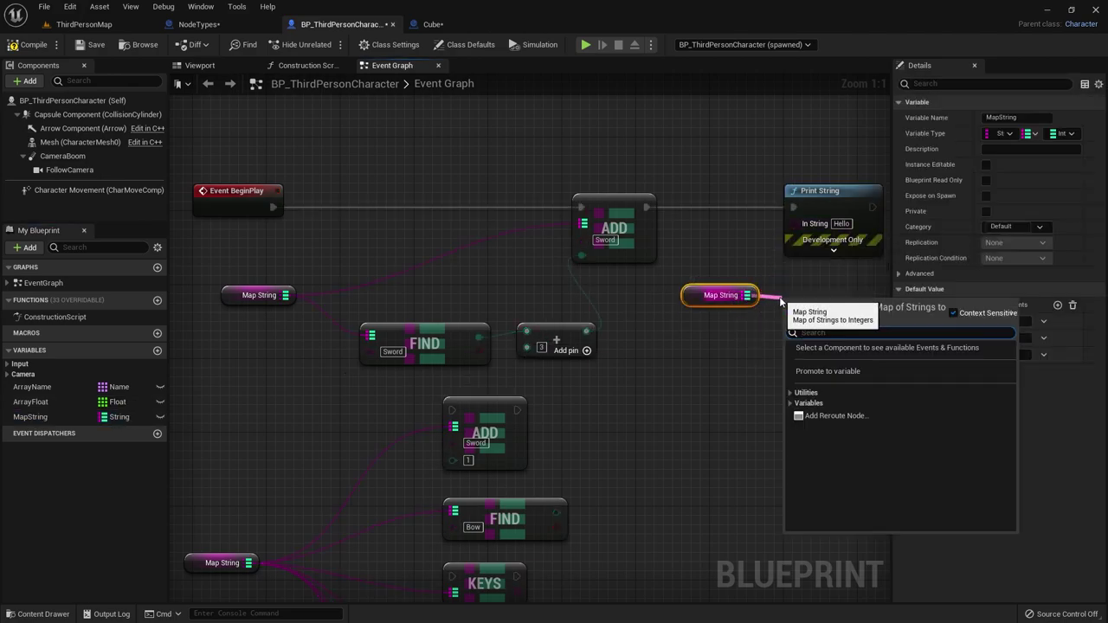
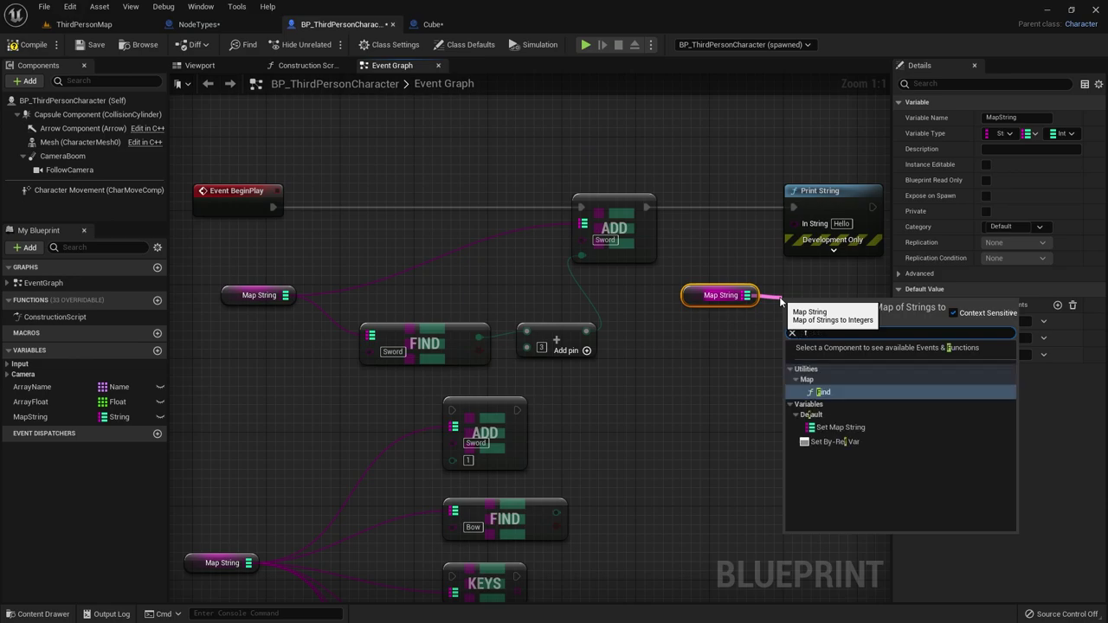
- Add a Find node on Map String with Sword as the lookup key
text(in)
key(Return)
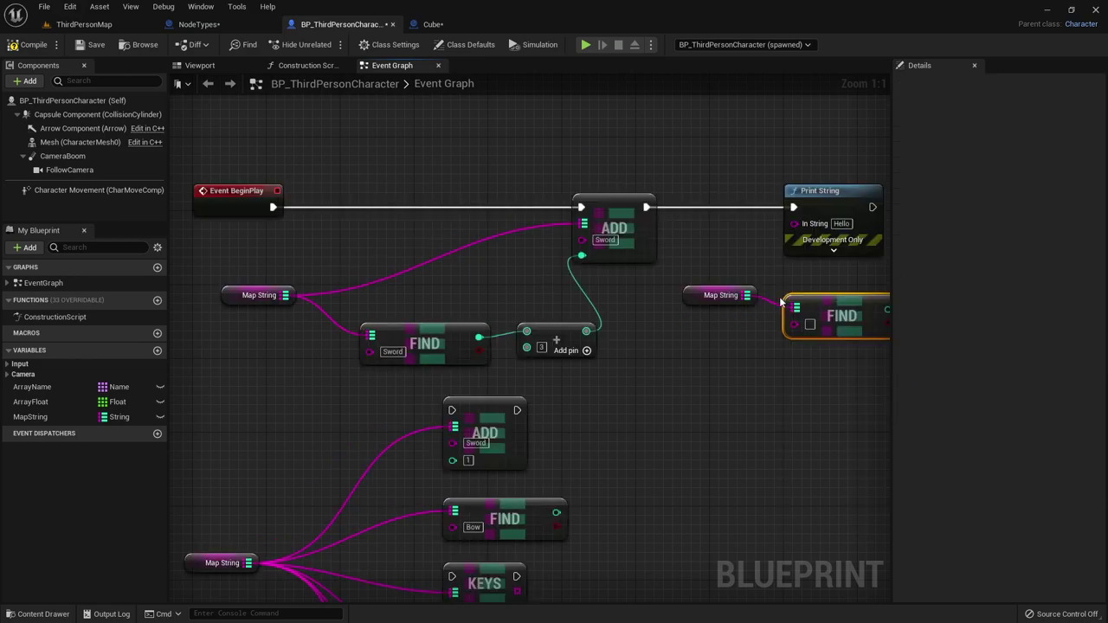
right_drag(745, 365, 562, 323)
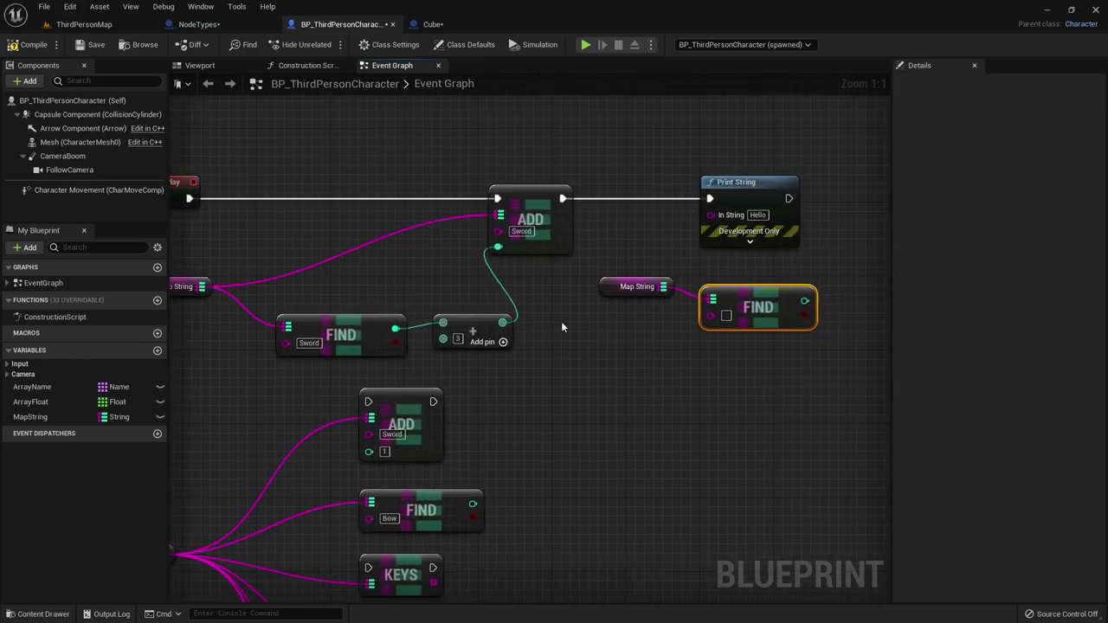
click(726, 316)
text(Sword)
- Wire the Find result into Print String's In String and check the Map String entries
mouse_move(820, 301)
mouse_down()
mouse_move(742, 257)
mouse_move(710, 213)
mouse_up()
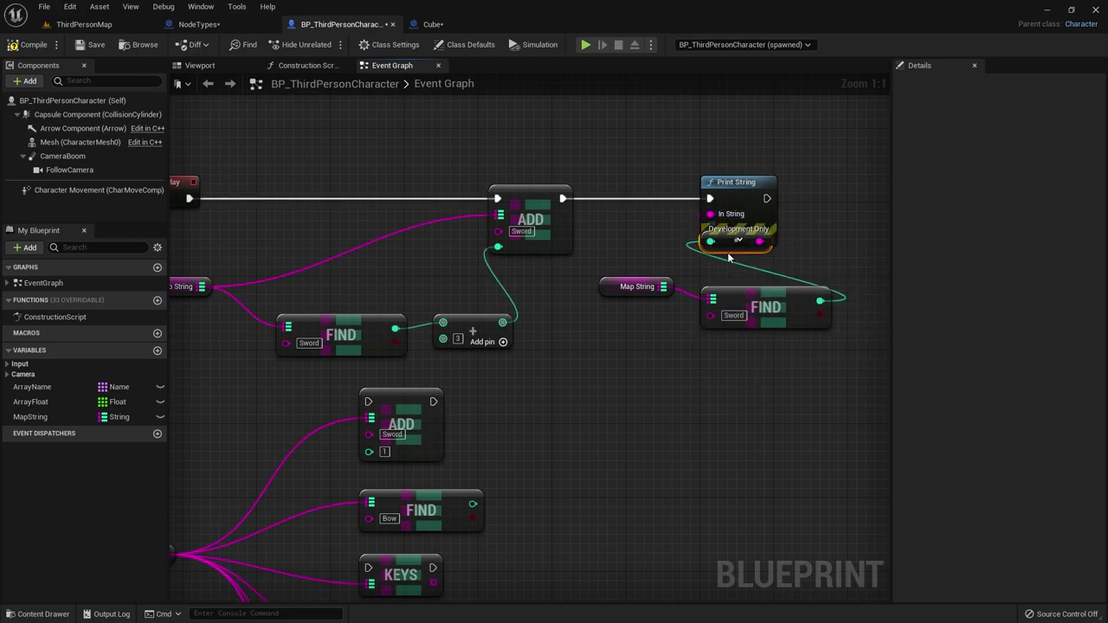
drag(736, 189, 838, 188)
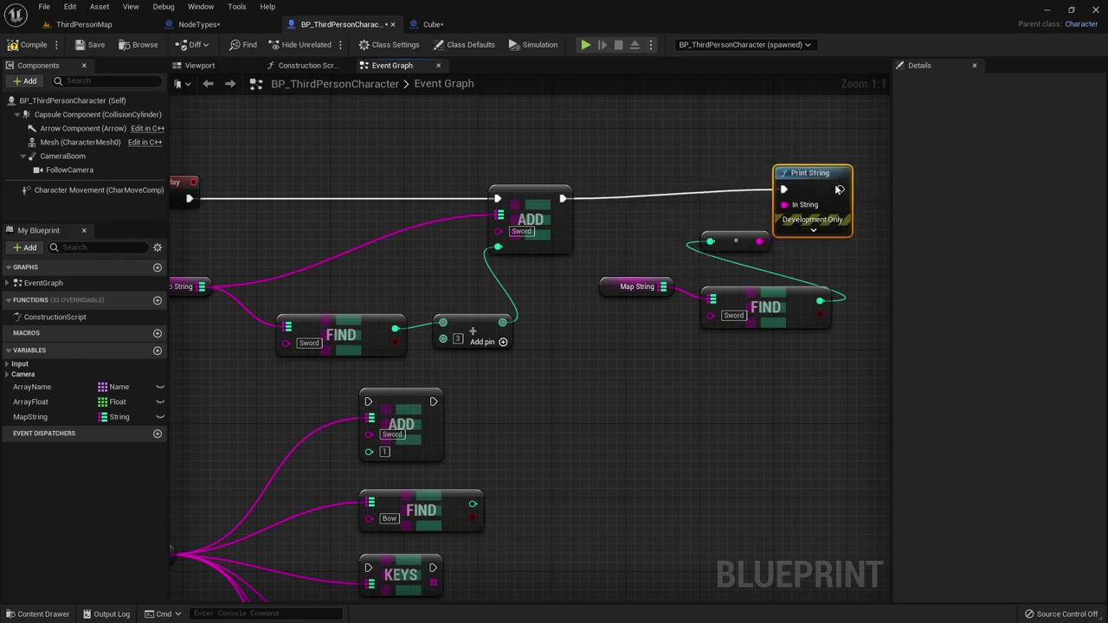
click(730, 322)
click(617, 295)
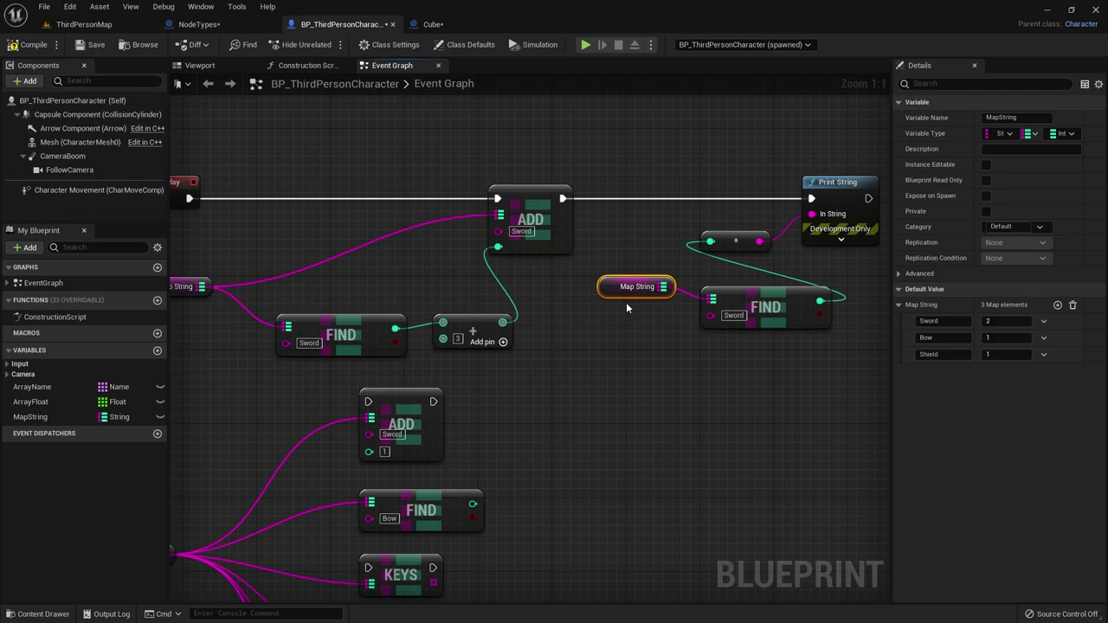
click(740, 319)
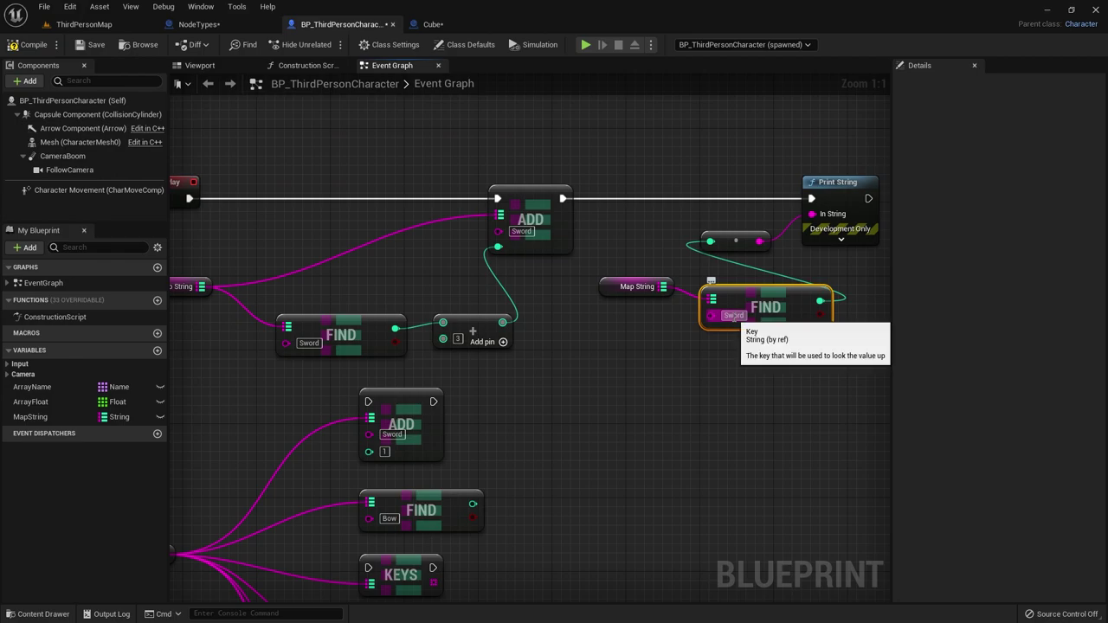
- Compile the Blueprint, test-play the Sword lookup, then stop the preview
click(20, 46)
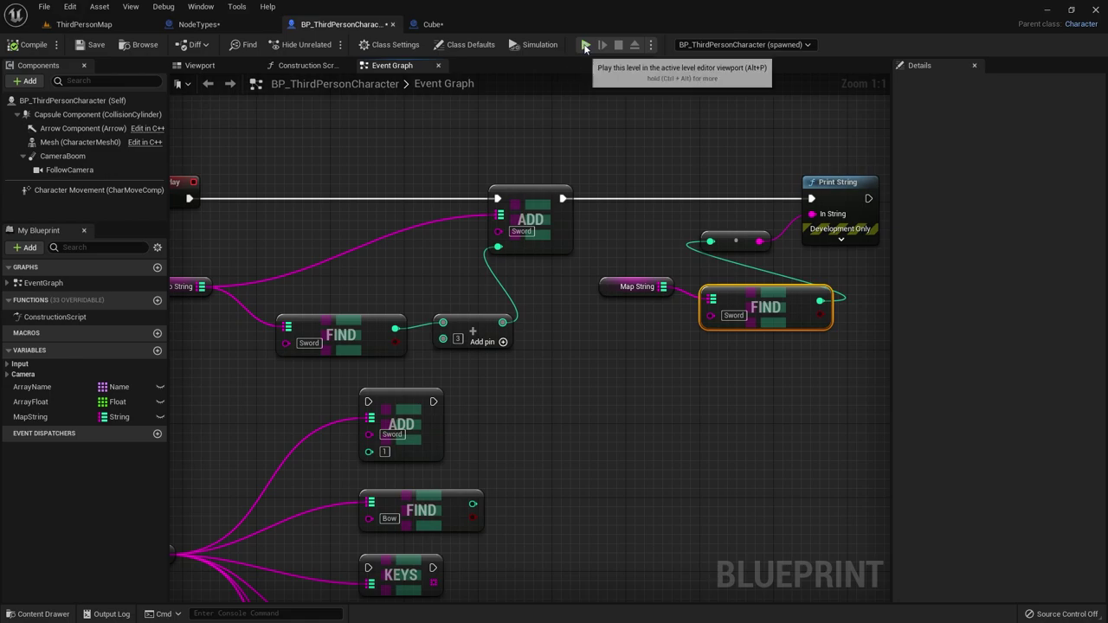
click(586, 45)
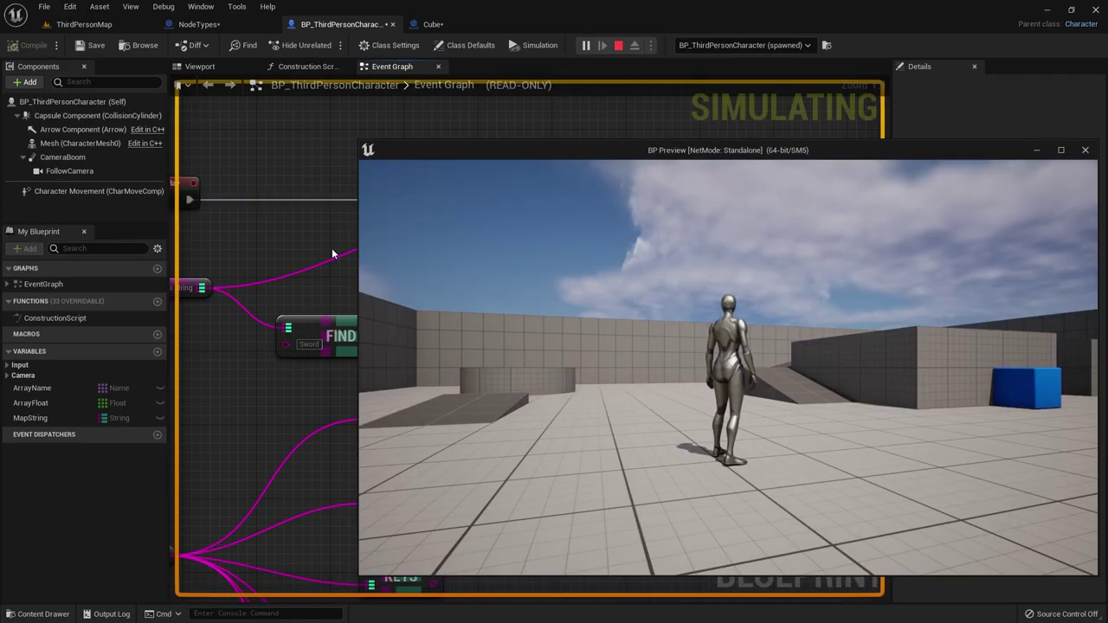
key(Escape)
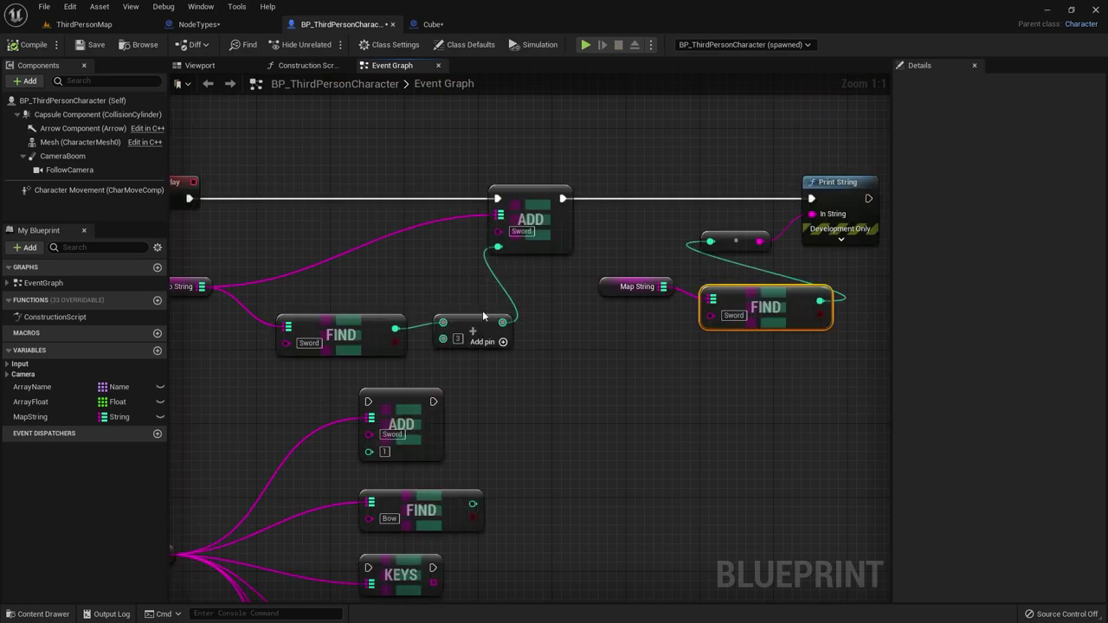
- Delete the ADD, FIND, Make Array and extra Map String nodes, keeping BeginPlay and one getter
right_drag(461, 297, 541, 299)
drag(554, 156, 641, 263)
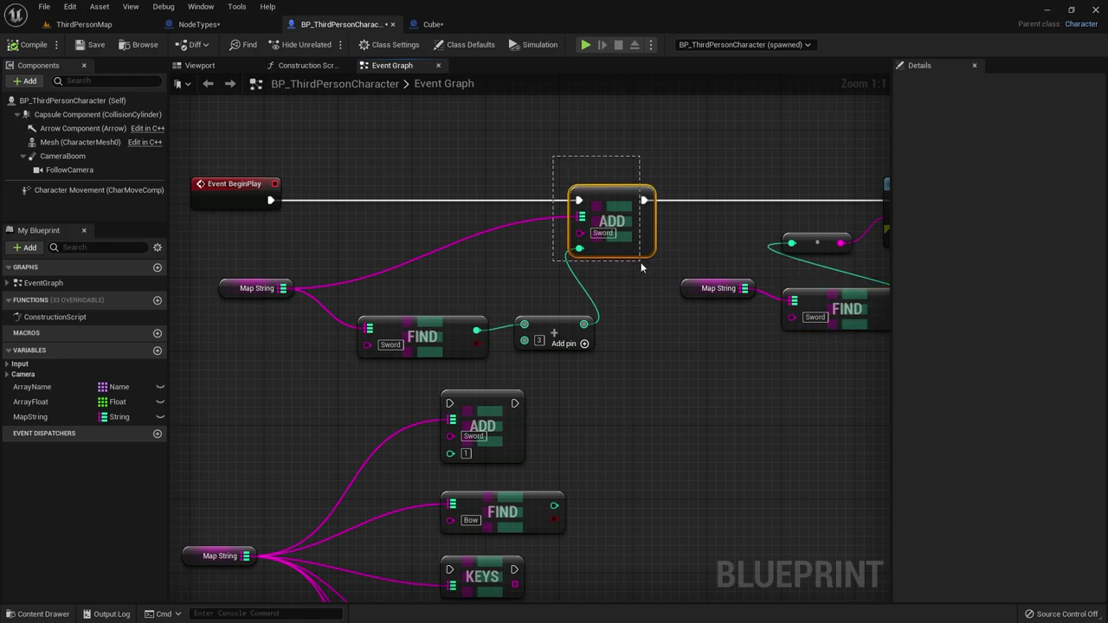
drag(477, 305, 571, 353)
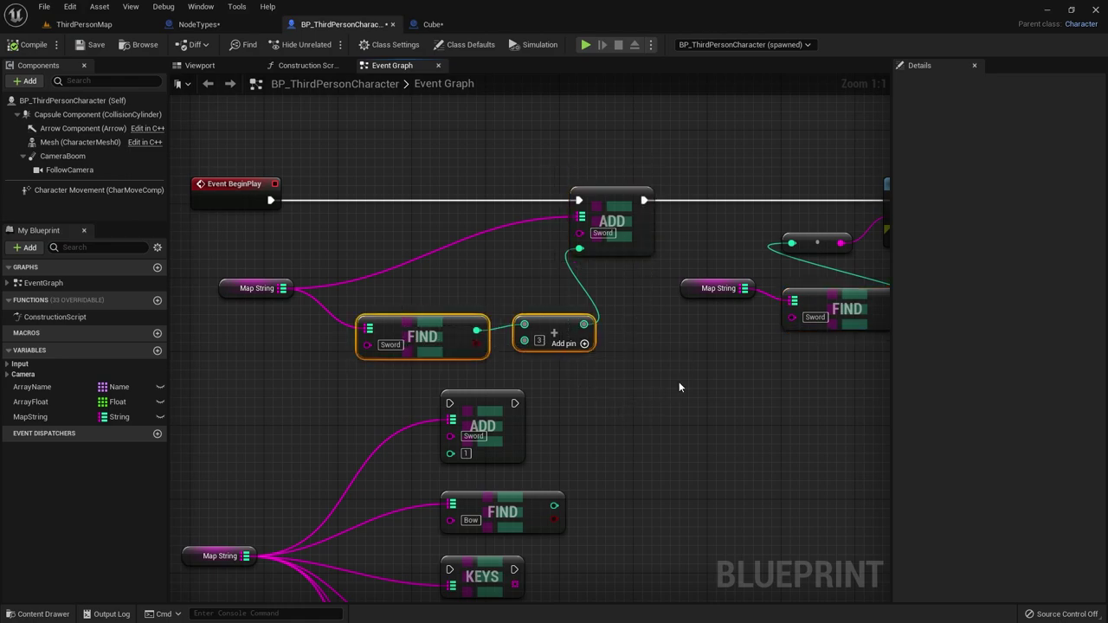
right_drag(679, 382, 423, 374)
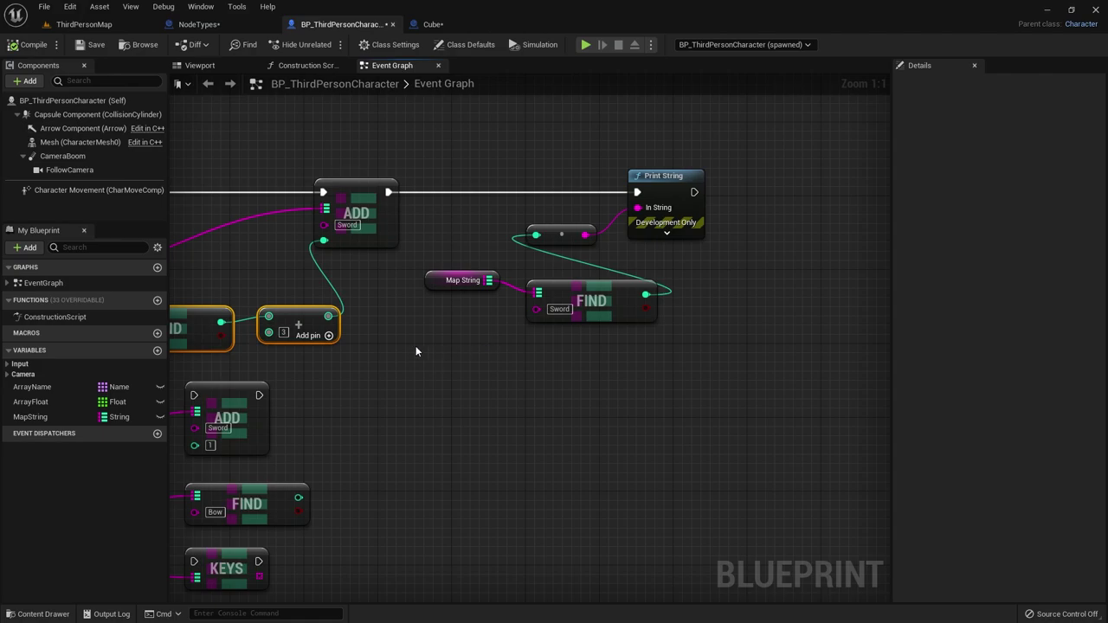
right_drag(416, 345, 620, 353)
click(208, 289)
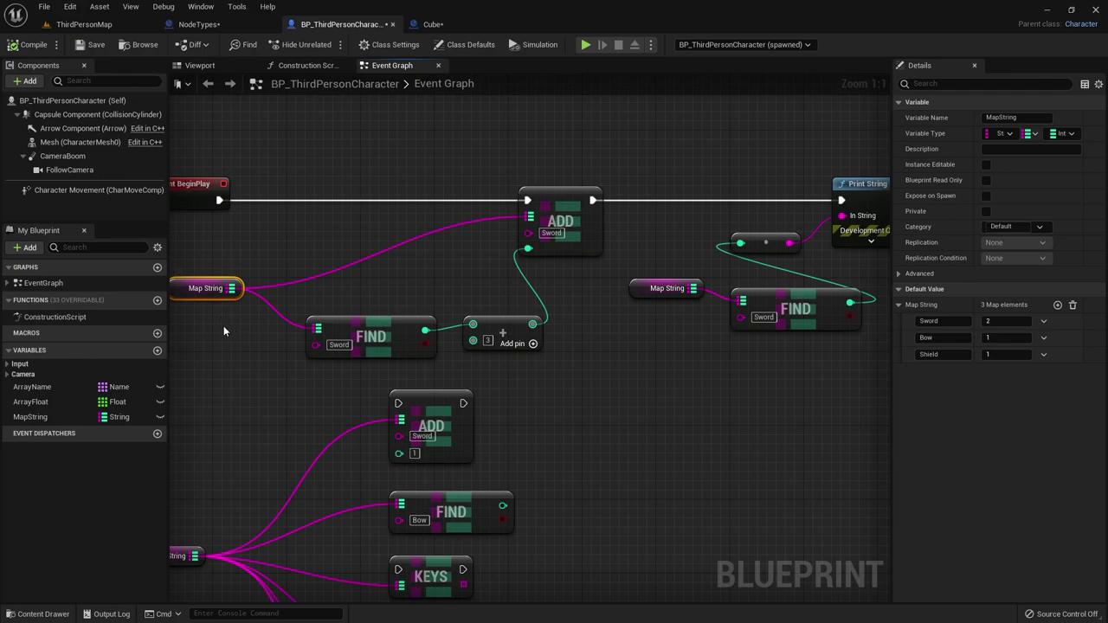
right_drag(224, 332, 277, 318)
right_drag(530, 230, 468, 223)
drag(357, 154, 763, 338)
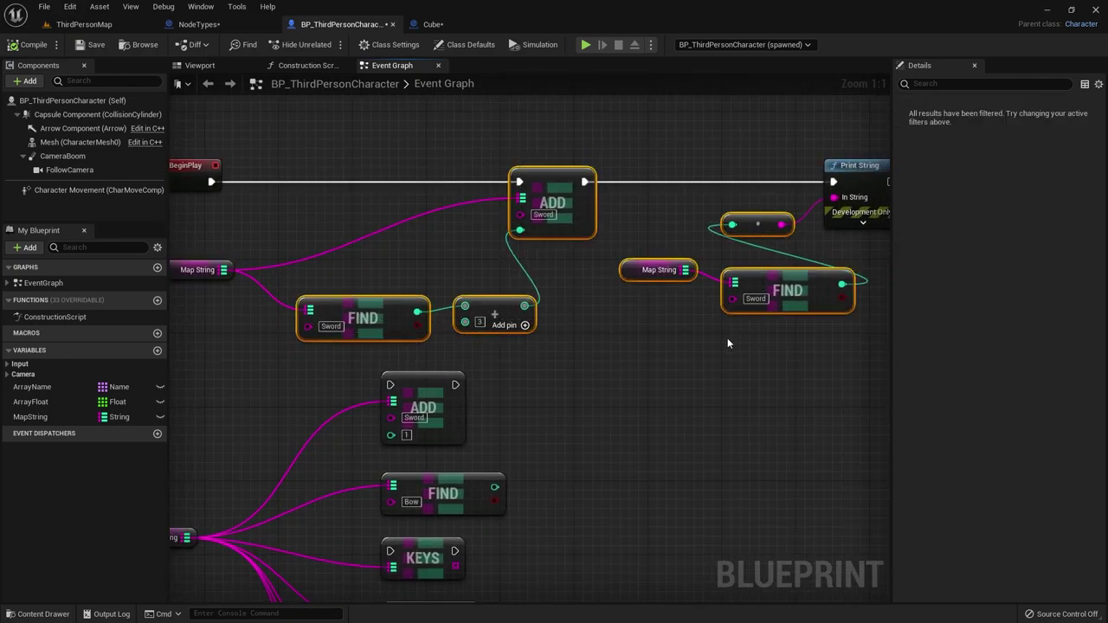
key(Delete)
mouse_move(237, 271)
right_down()
mouse_move(274, 267)
mouse_move(280, 314)
right_up()
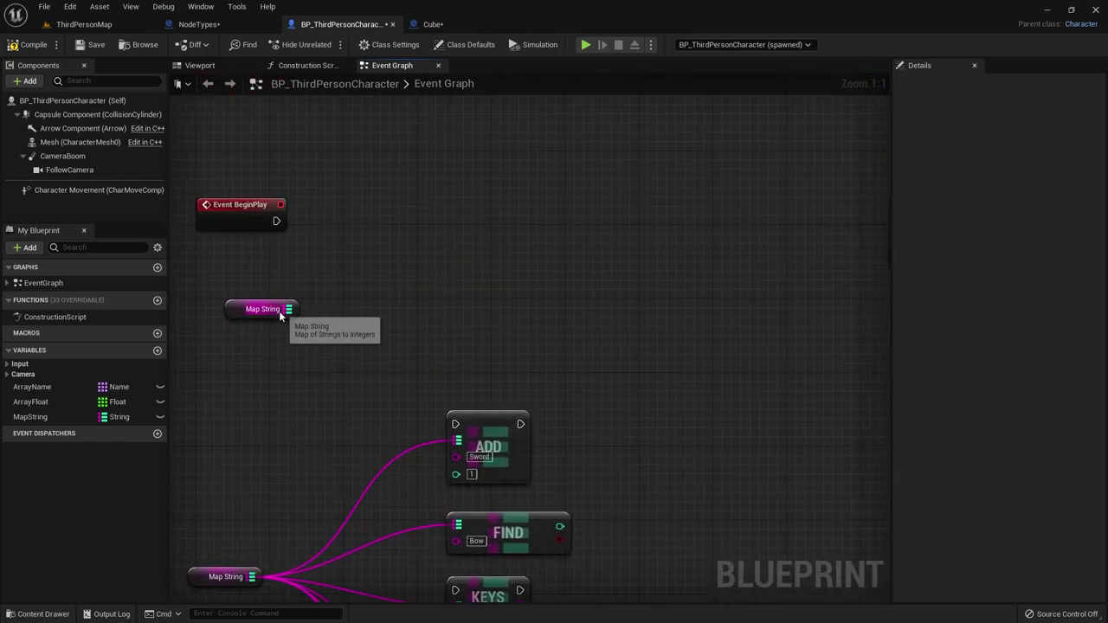
- Add a Keys node from Map String and run it from Event BeginPlay
drag(288, 309, 420, 221)
text(keys)
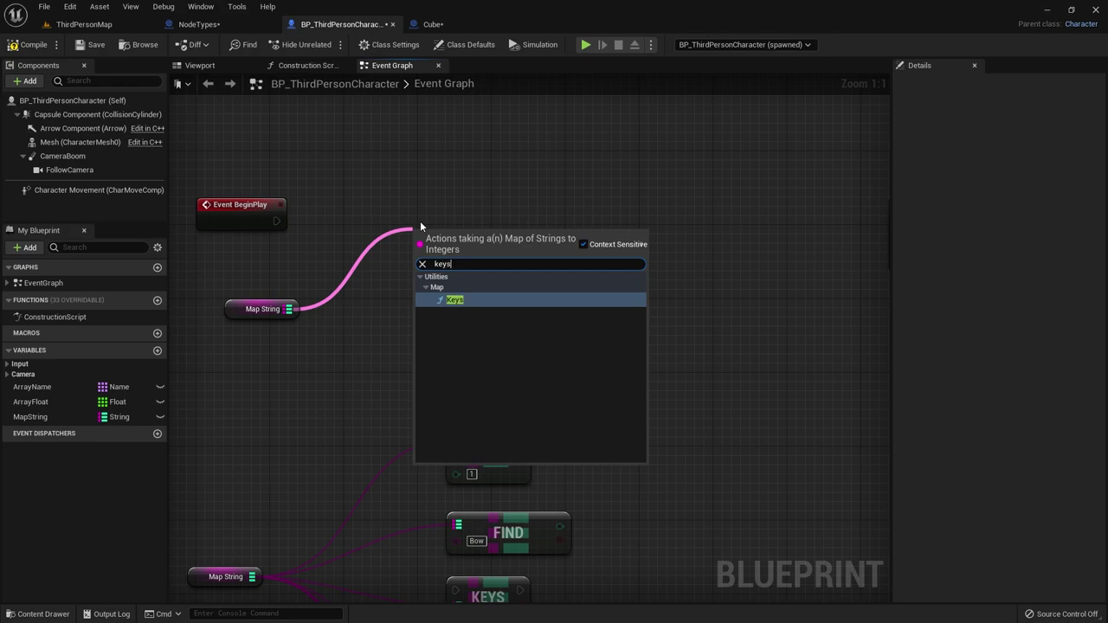
key(Return)
drag(277, 221, 412, 236)
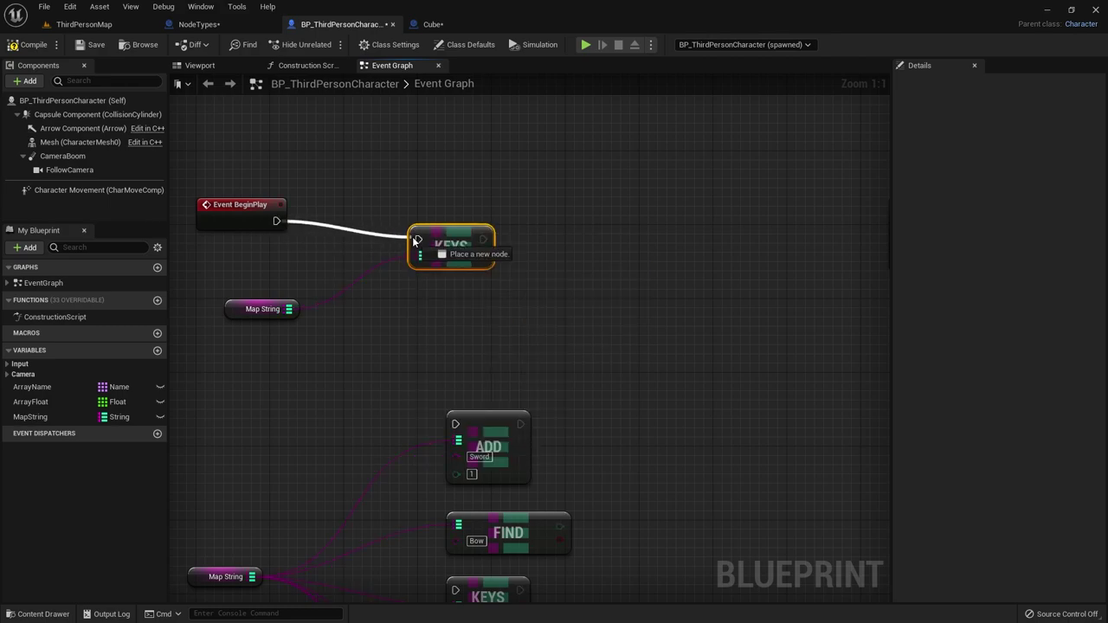
drag(892, 216, 573, 223)
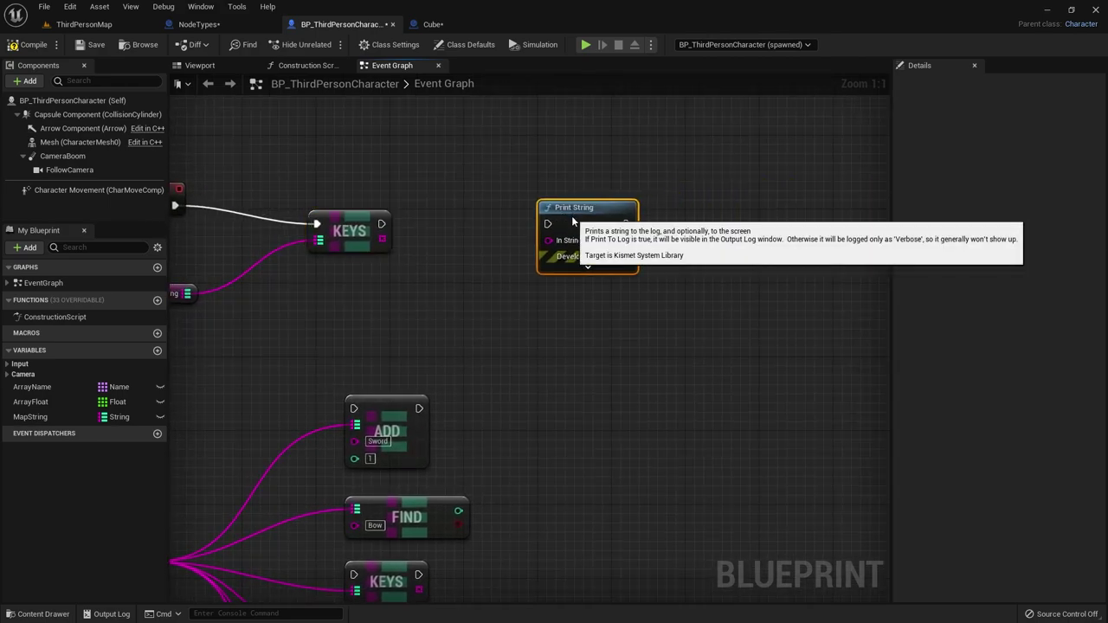
right_drag(572, 222, 689, 216)
click(441, 205)
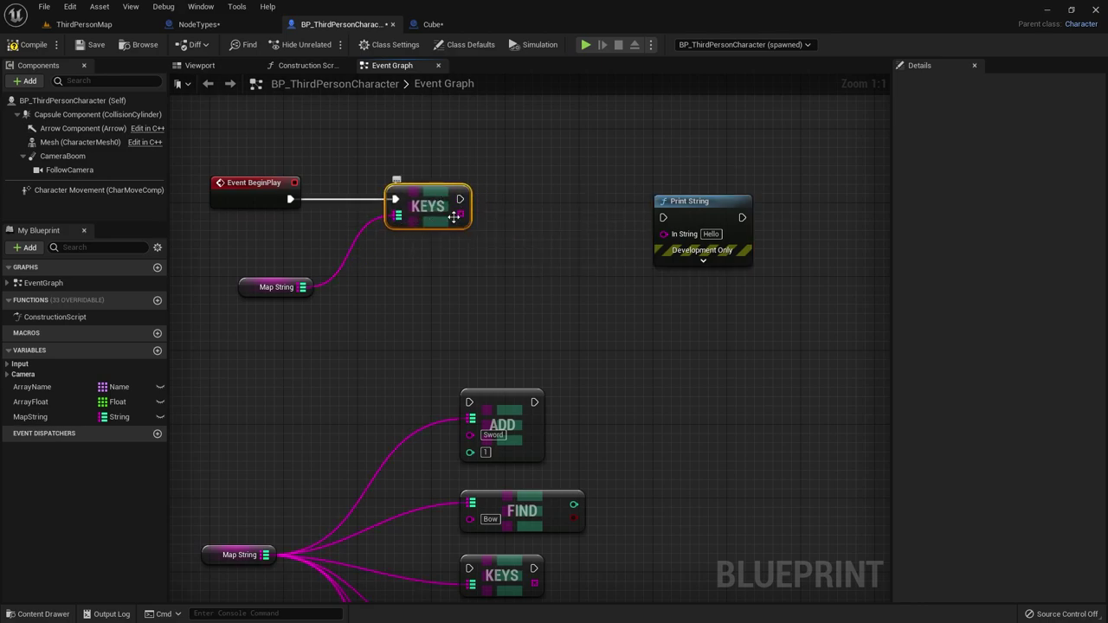
- Loop over the keys with For Each Loop, printing each Array Element via Print String
drag(460, 215, 511, 254)
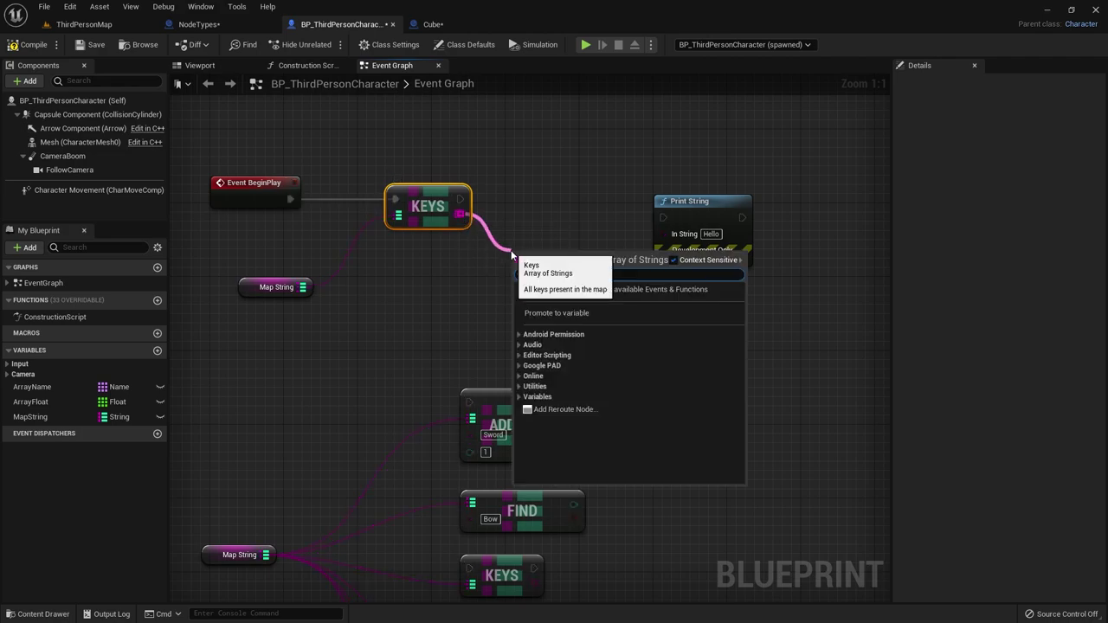
text(for eac)
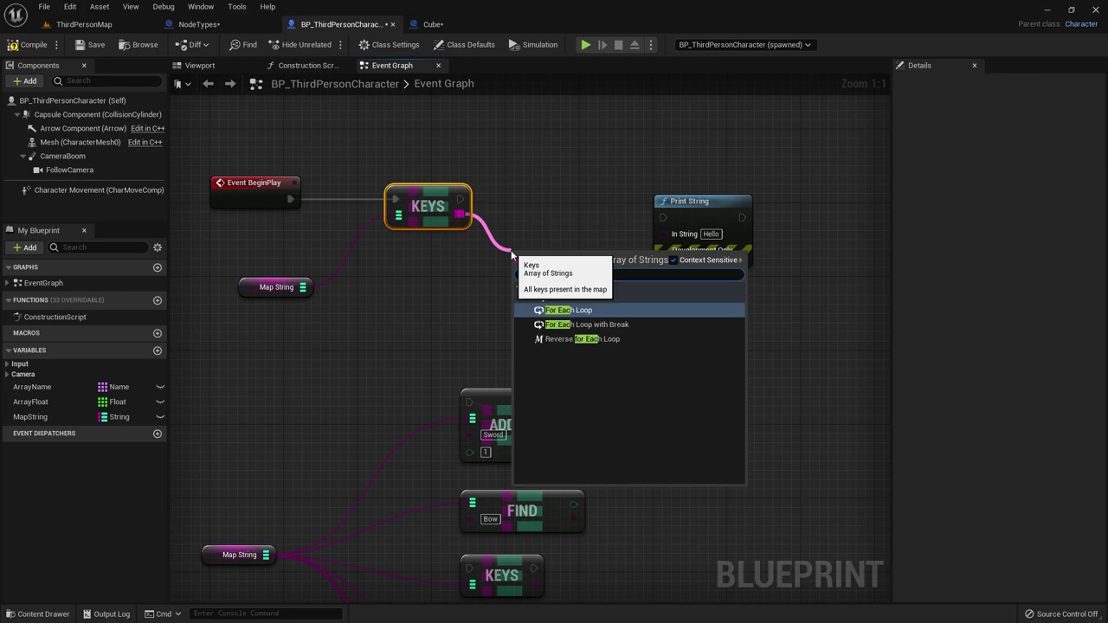
click(594, 307)
drag(559, 261, 551, 195)
mouse_move(459, 199)
mouse_down()
mouse_move(520, 207)
mouse_move(543, 193)
mouse_up()
drag(692, 201, 700, 182)
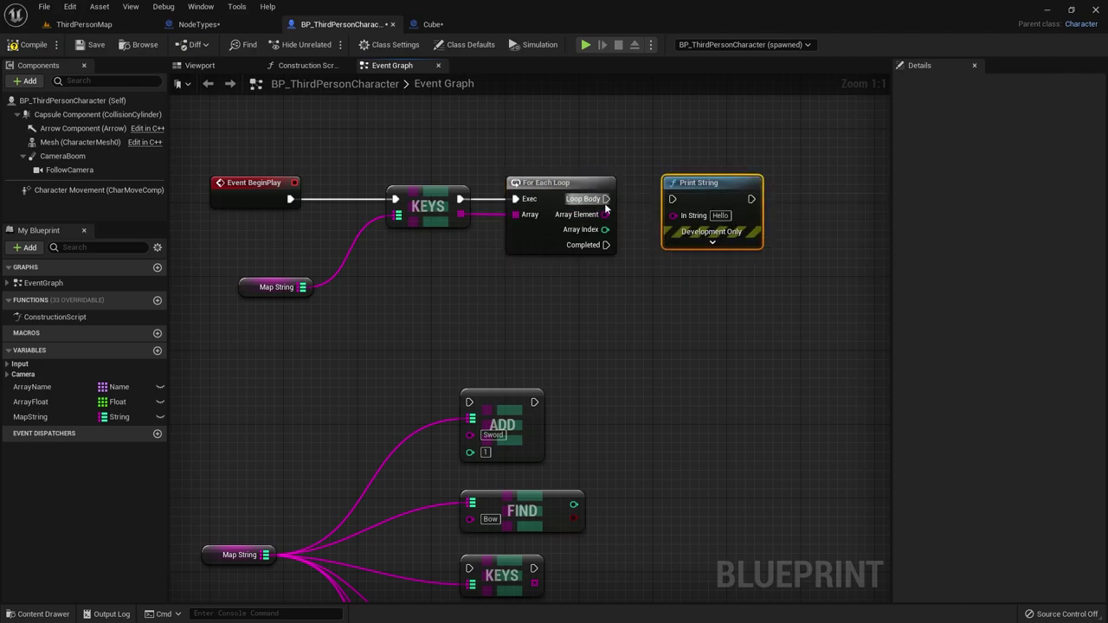
drag(605, 199, 673, 199)
drag(604, 214, 672, 217)
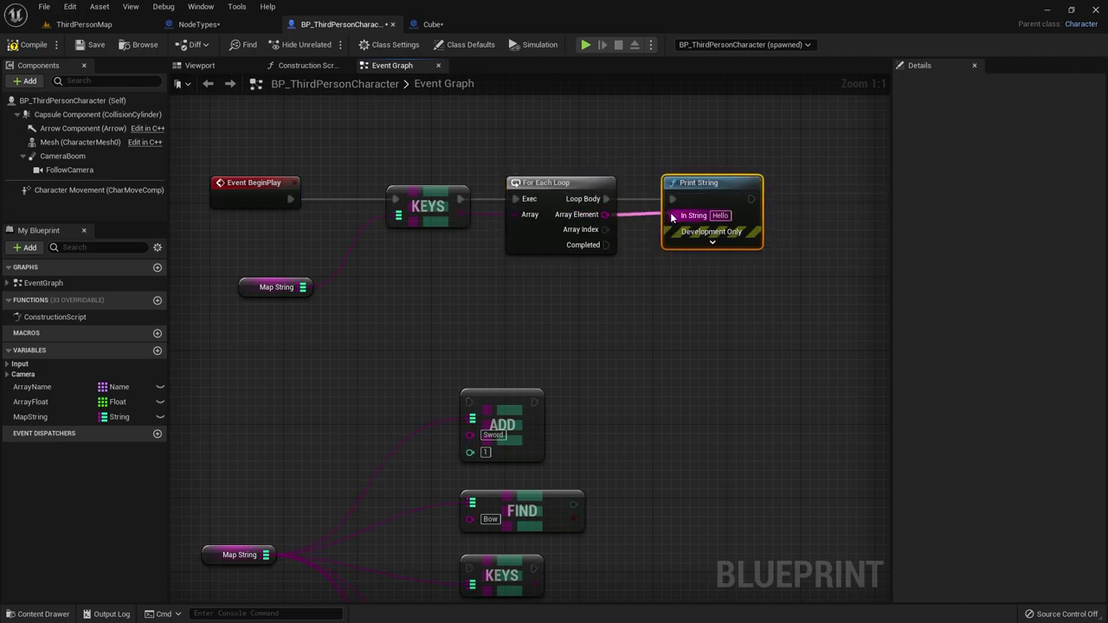
- Test-play to print Shield, Bow and Sword, then stop and select the KEYS node
click(270, 287)
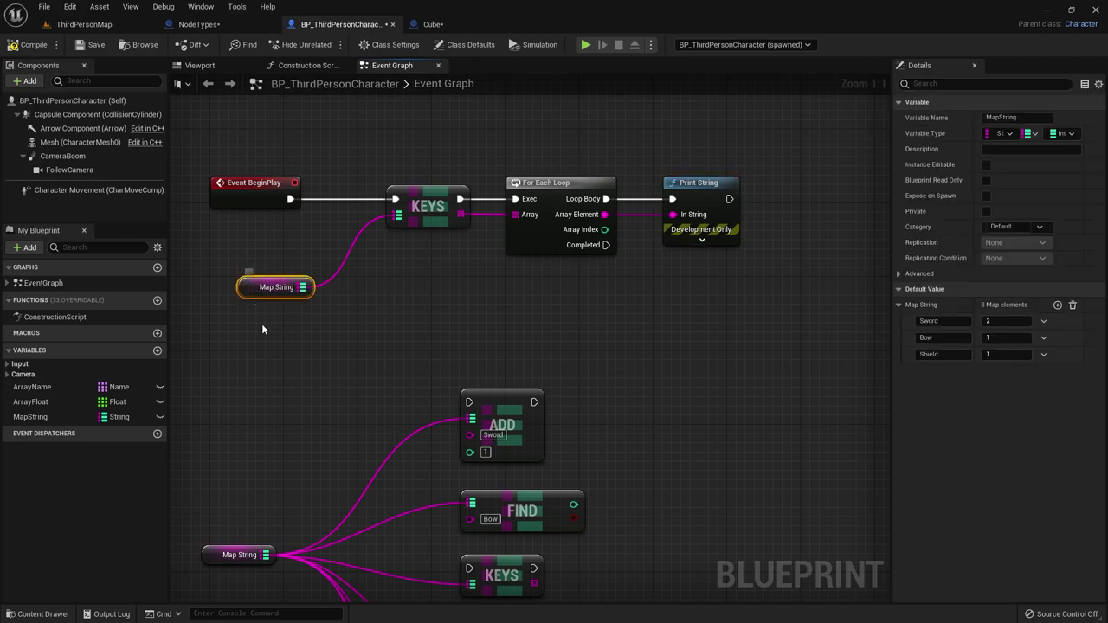
click(585, 44)
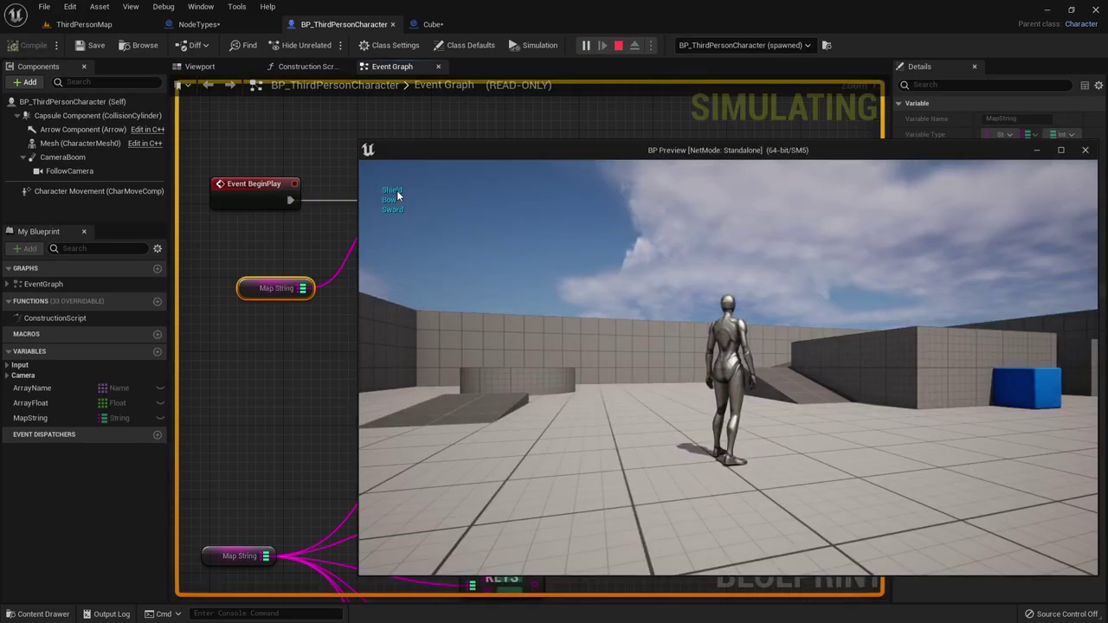
key(Escape)
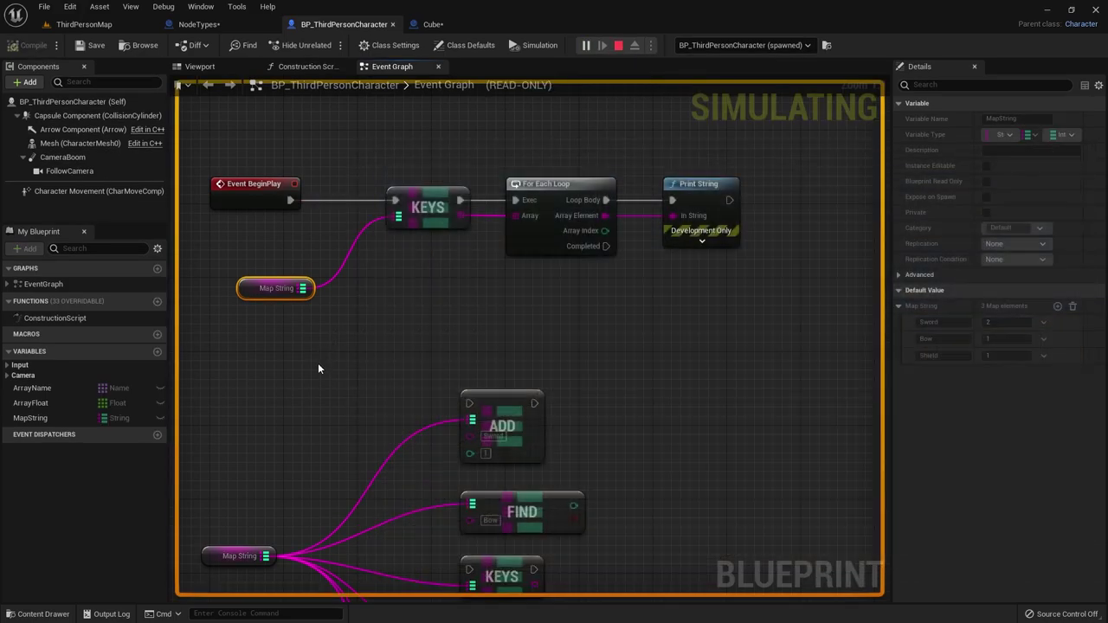
drag(571, 223, 414, 270)
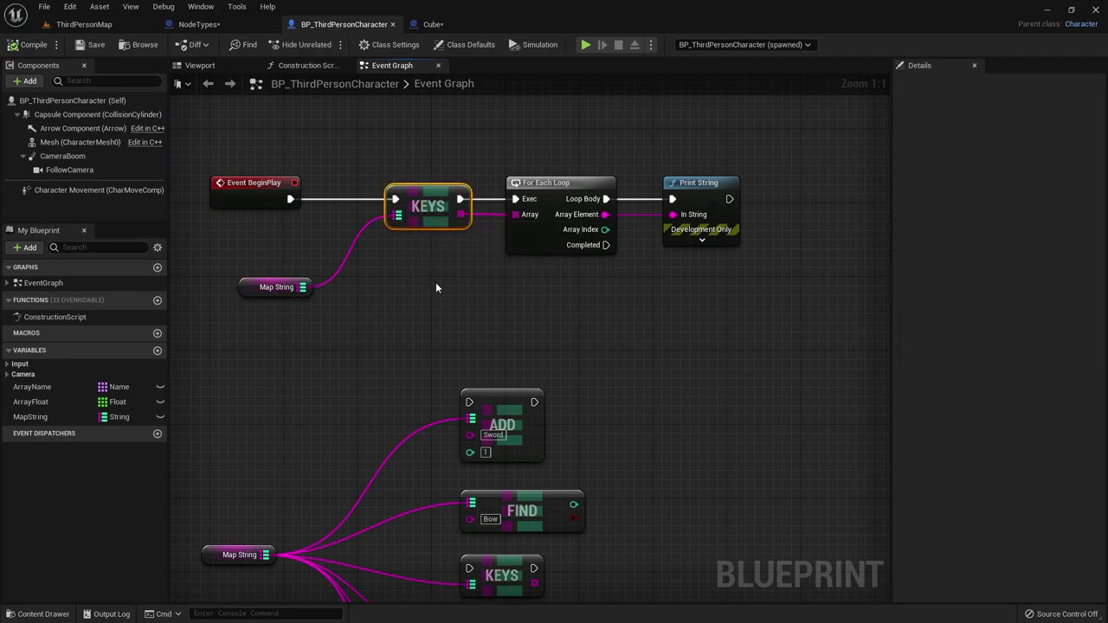
- Replace the KEYS node with a Values node from Map String, executed after Event BeginPlay
key(Delete)
mouse_move(320, 261)
right_down()
mouse_move(335, 130)
mouse_move(340, 248)
right_up()
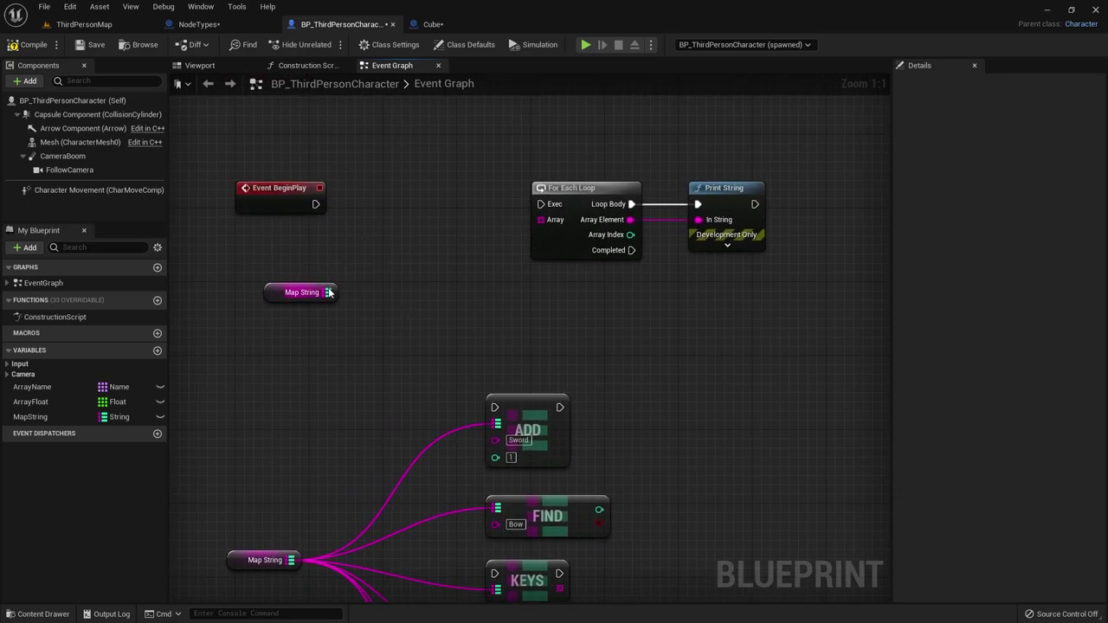
drag(328, 292, 378, 223)
text(vlau)
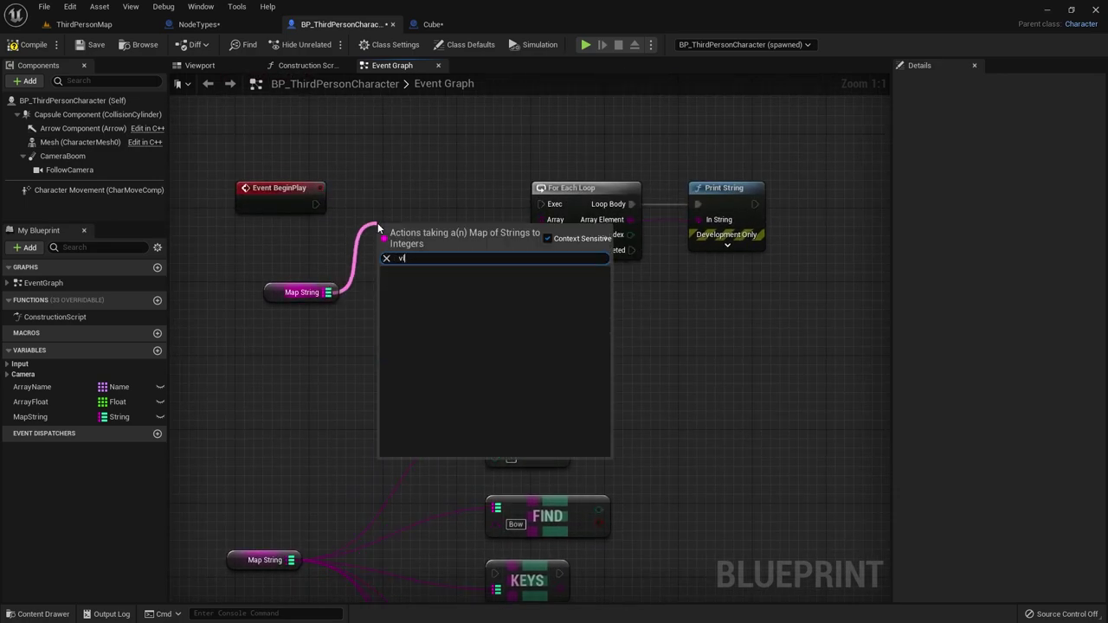
key(BackSpace)
text(al)
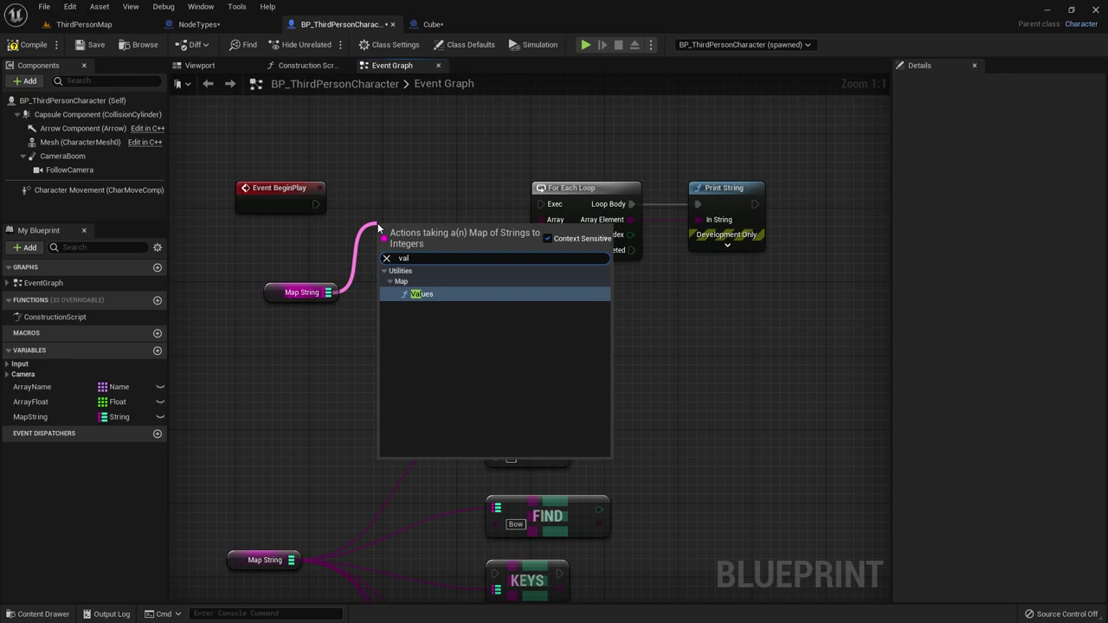
key(Return)
drag(383, 238, 405, 198)
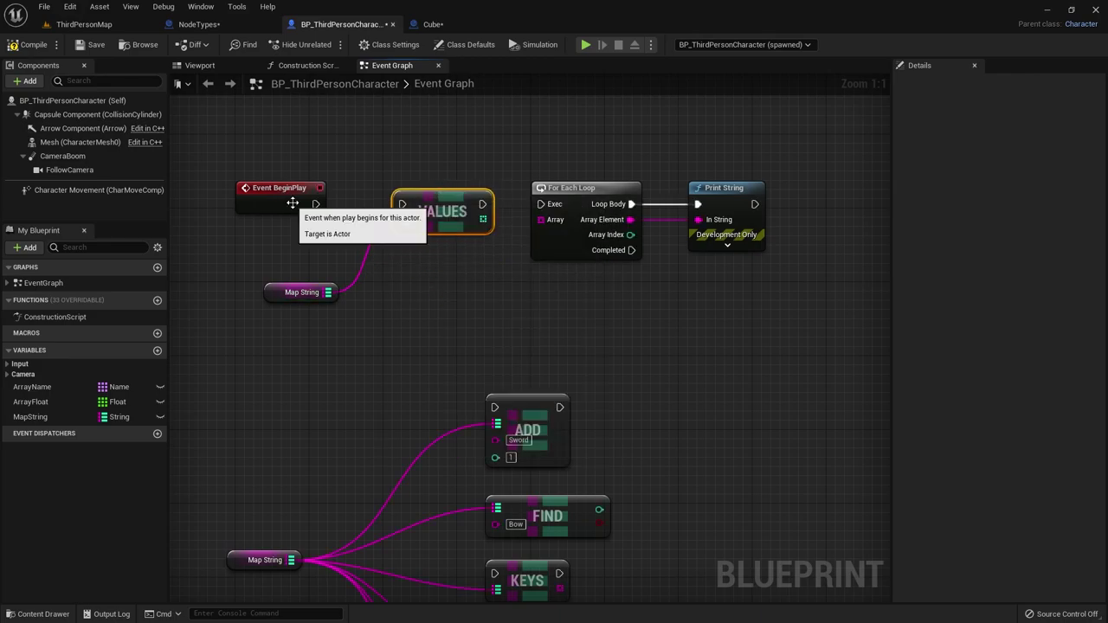
drag(316, 205, 402, 205)
- Feed the values into a new For Each Loop printing each Array Element, then compile
drag(484, 219, 554, 225)
click(570, 229)
key(Delete)
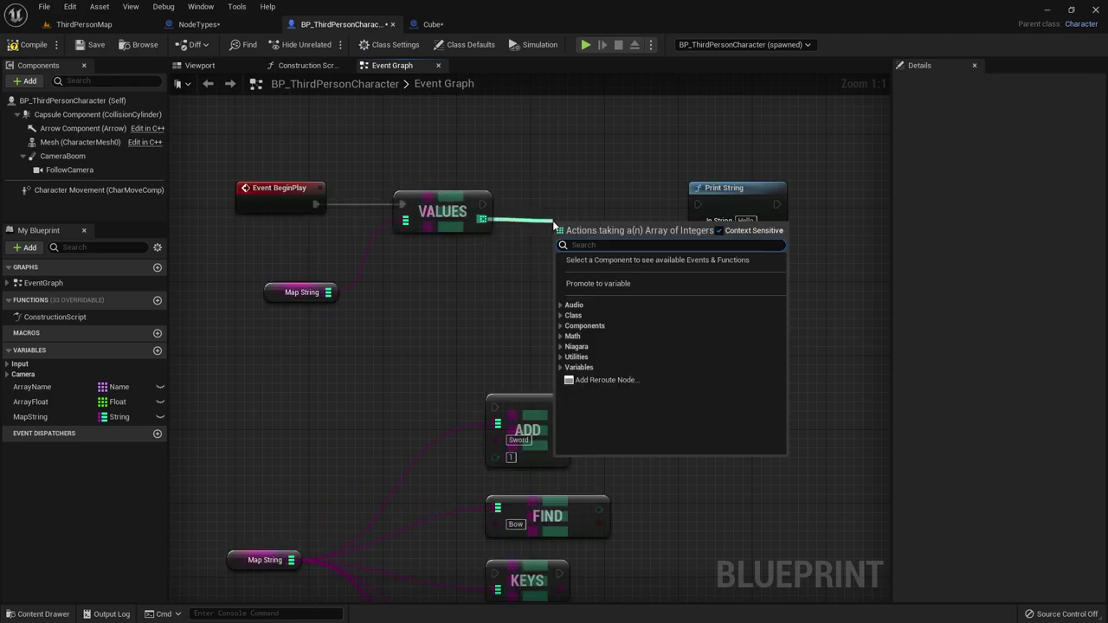
text(for eac)
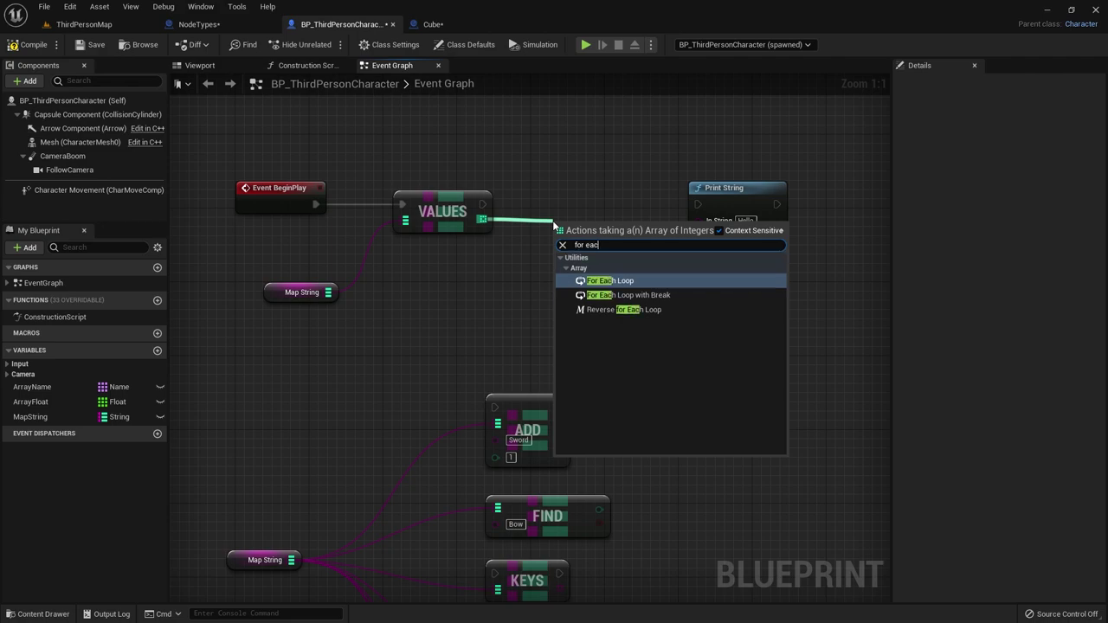
key(Return)
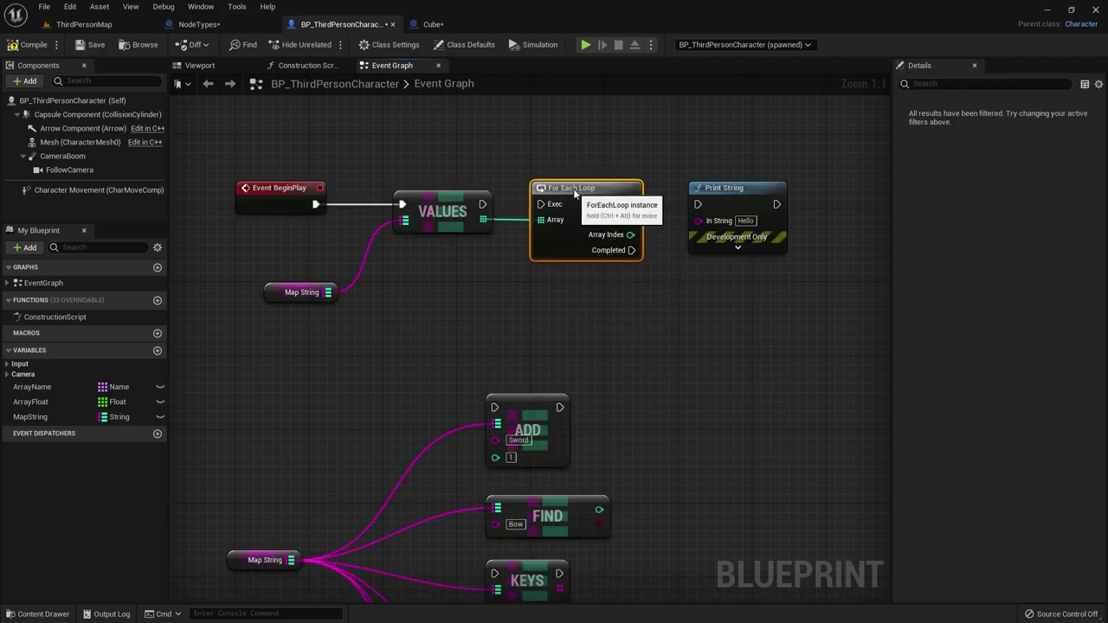
drag(482, 204, 537, 205)
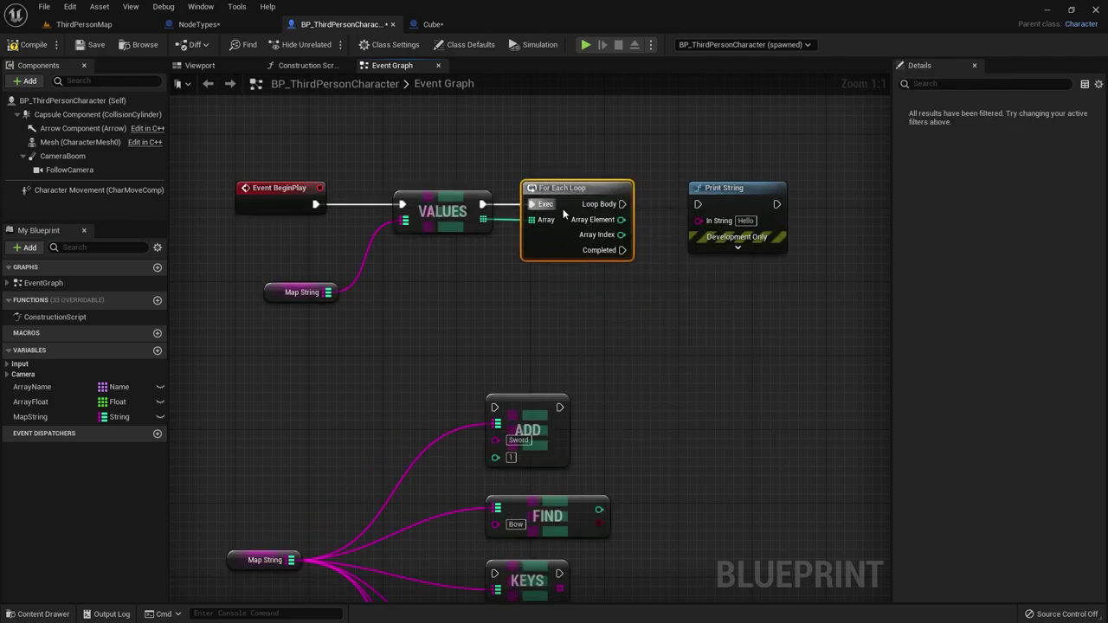
drag(622, 204, 698, 204)
drag(621, 220, 797, 209)
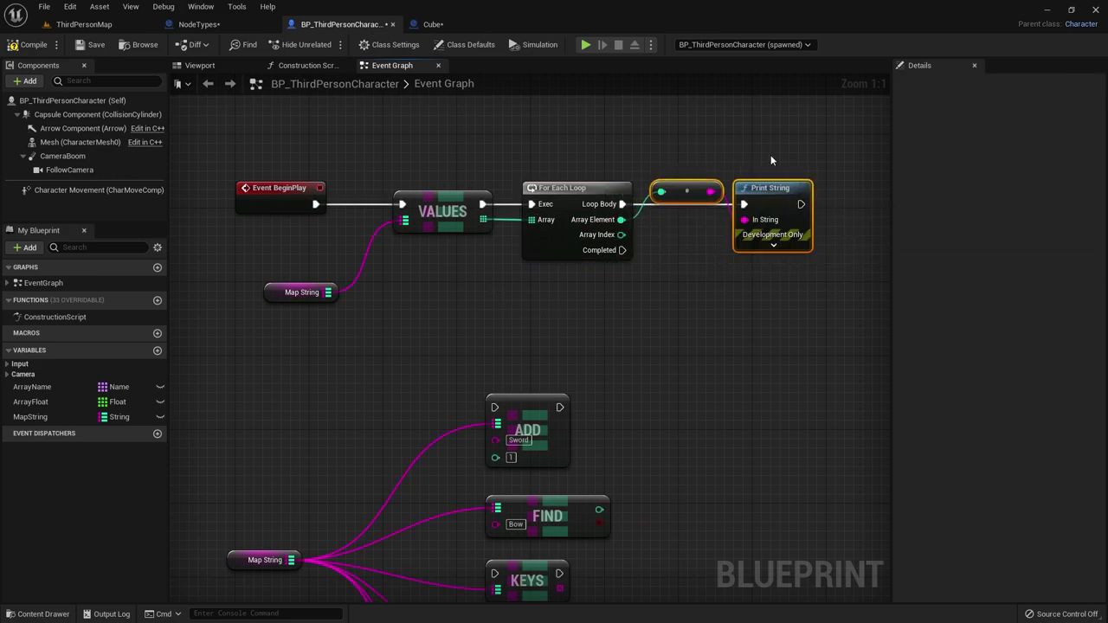
click(26, 48)
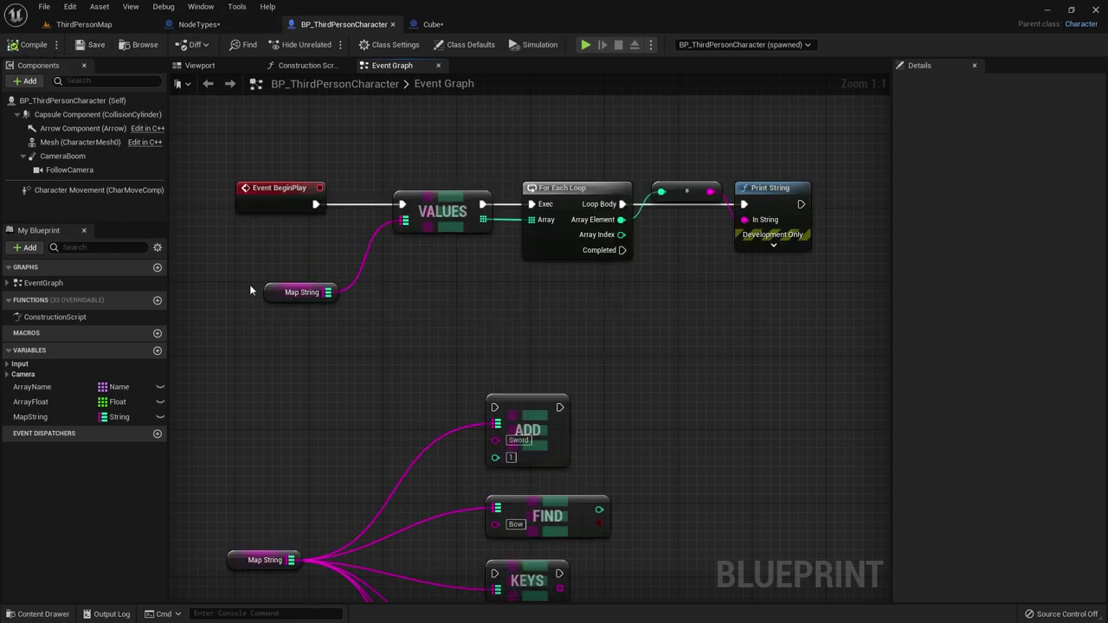
- Show Map String's defaults (Sword 2, Bow 1, Shield 1), test-play the values loop, then stop
click(274, 294)
click(263, 209)
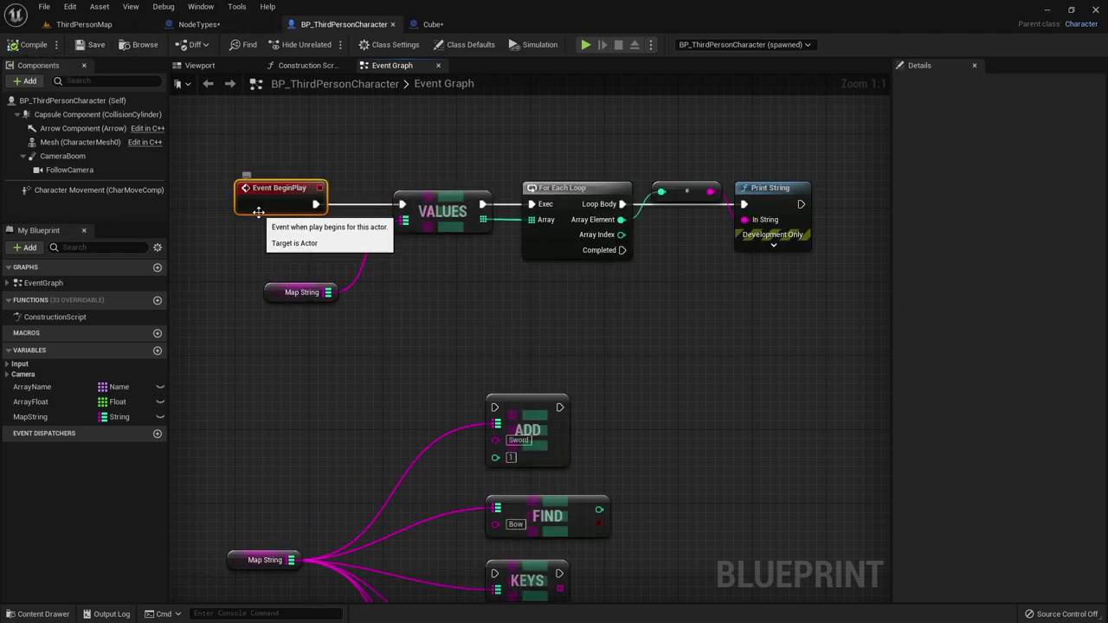
click(275, 294)
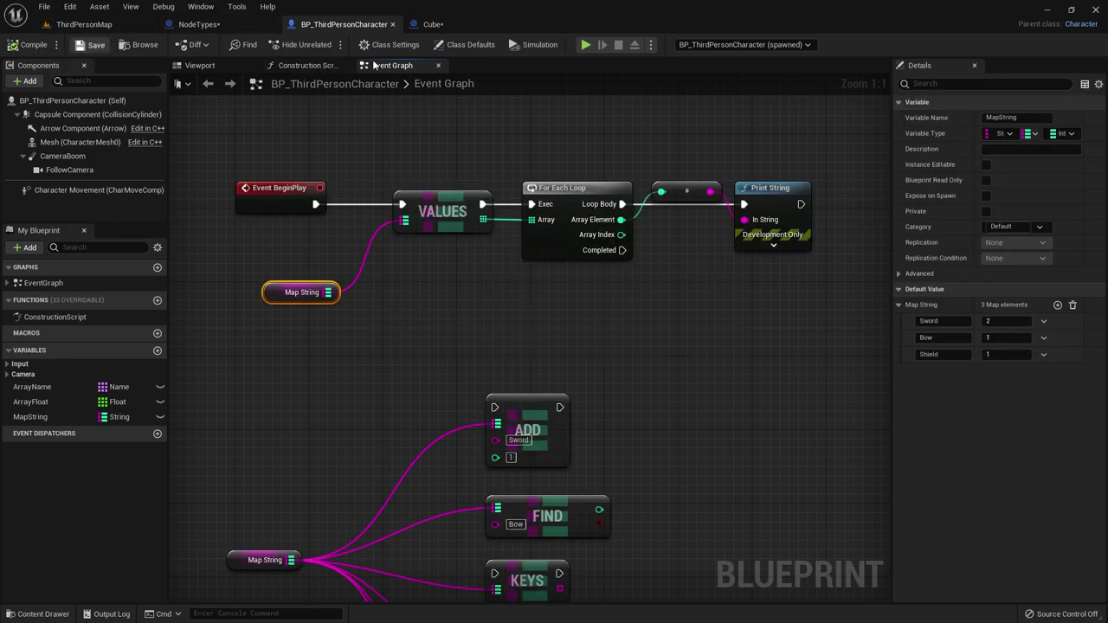
click(584, 45)
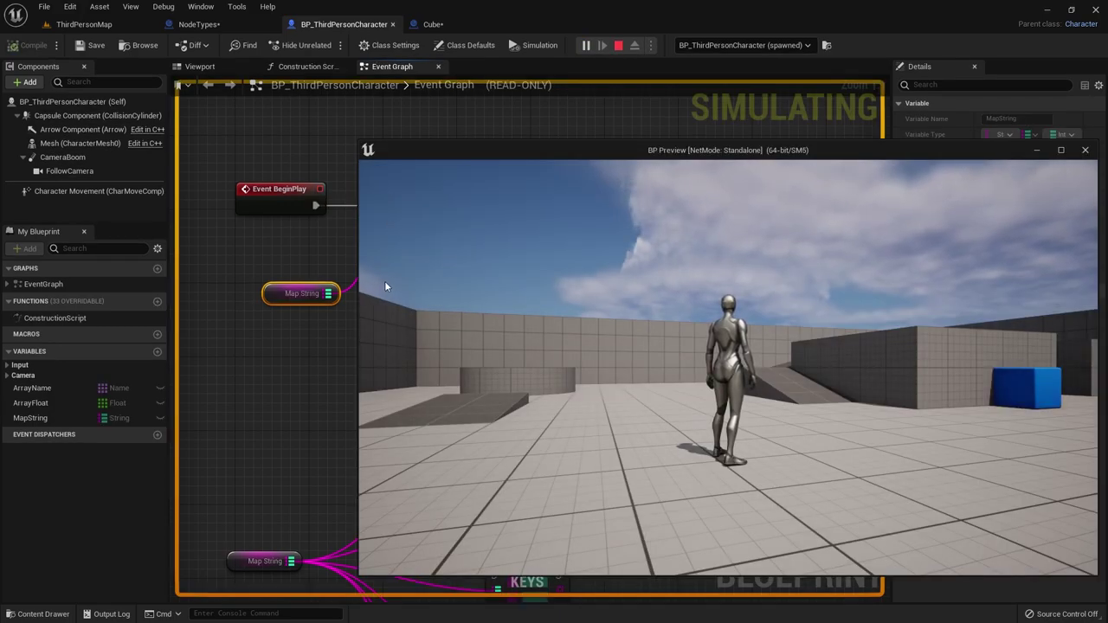
key(Escape)
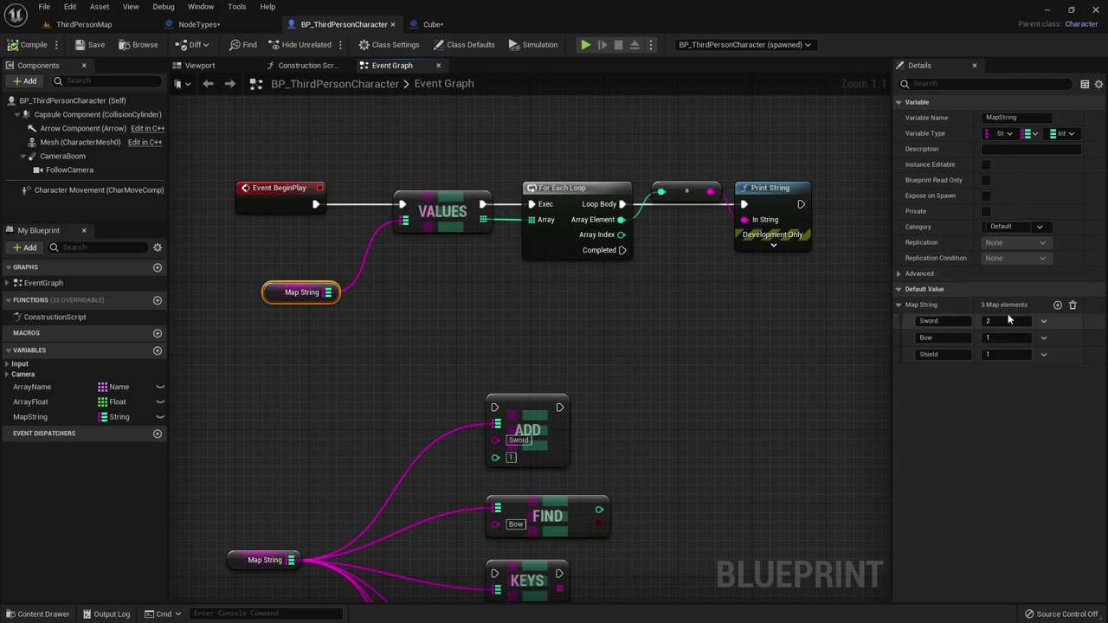
click(1057, 305)
click(935, 370)
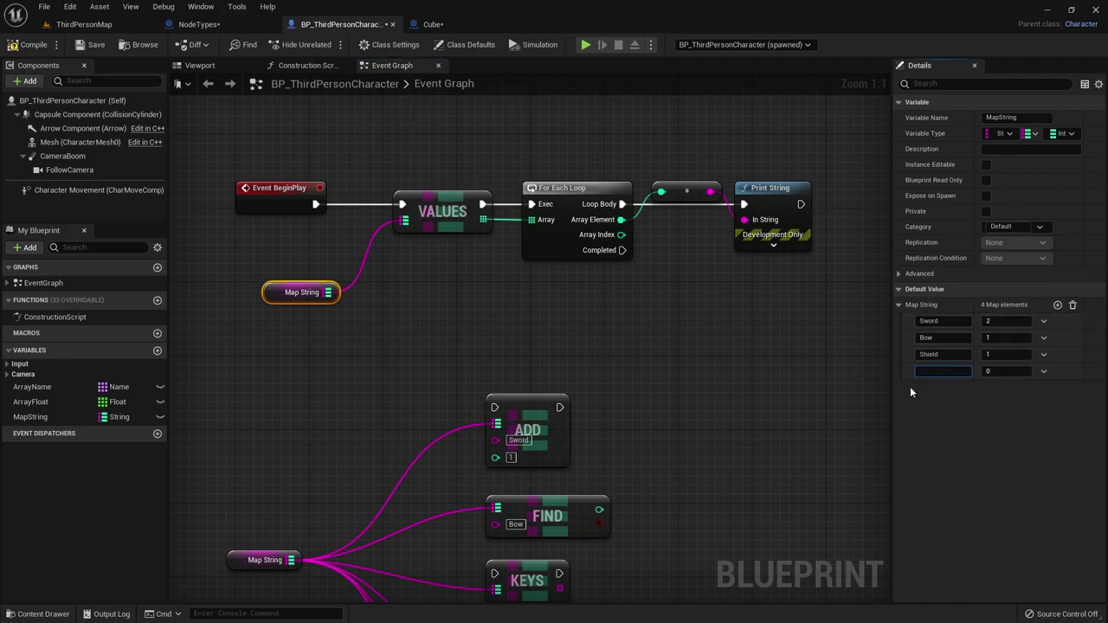
text(Swor)
key(Escape)
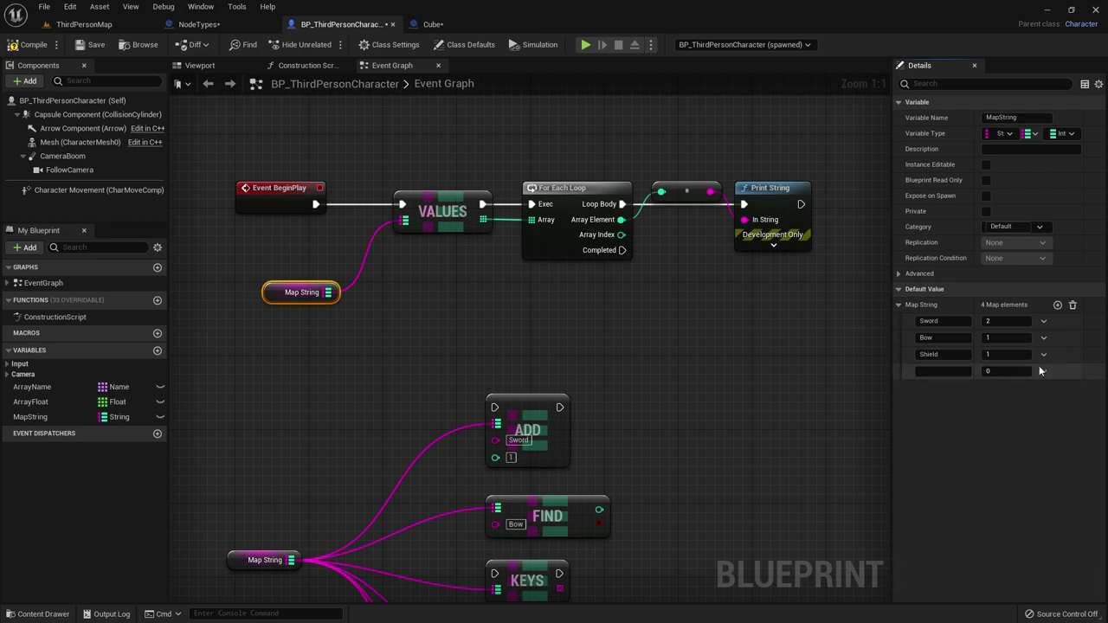
click(946, 371)
text(s)
text(d)
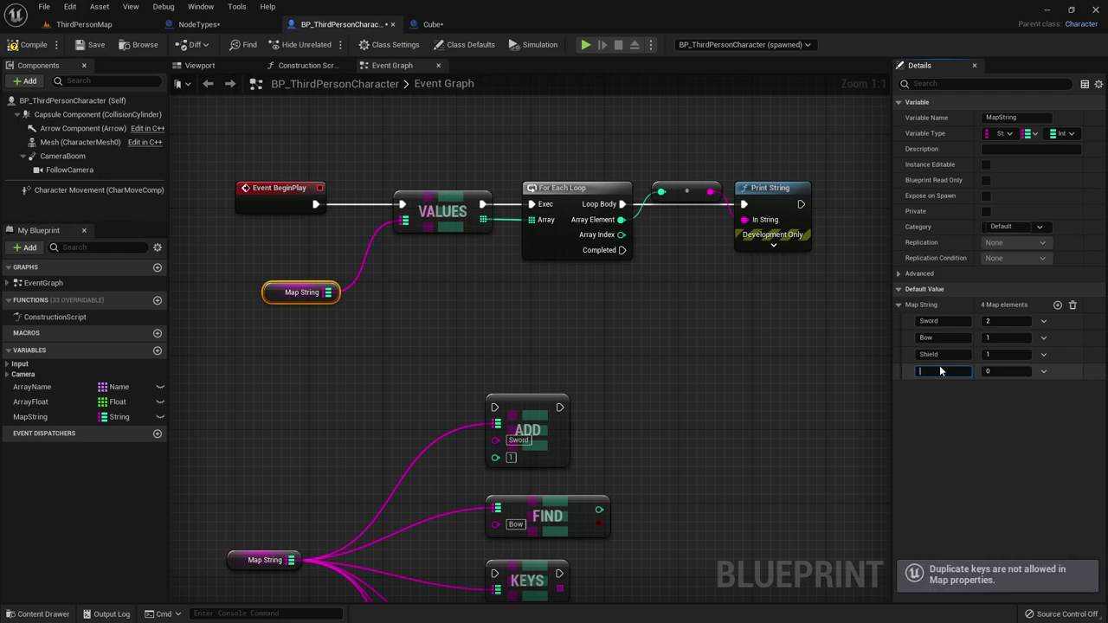
click(1044, 371)
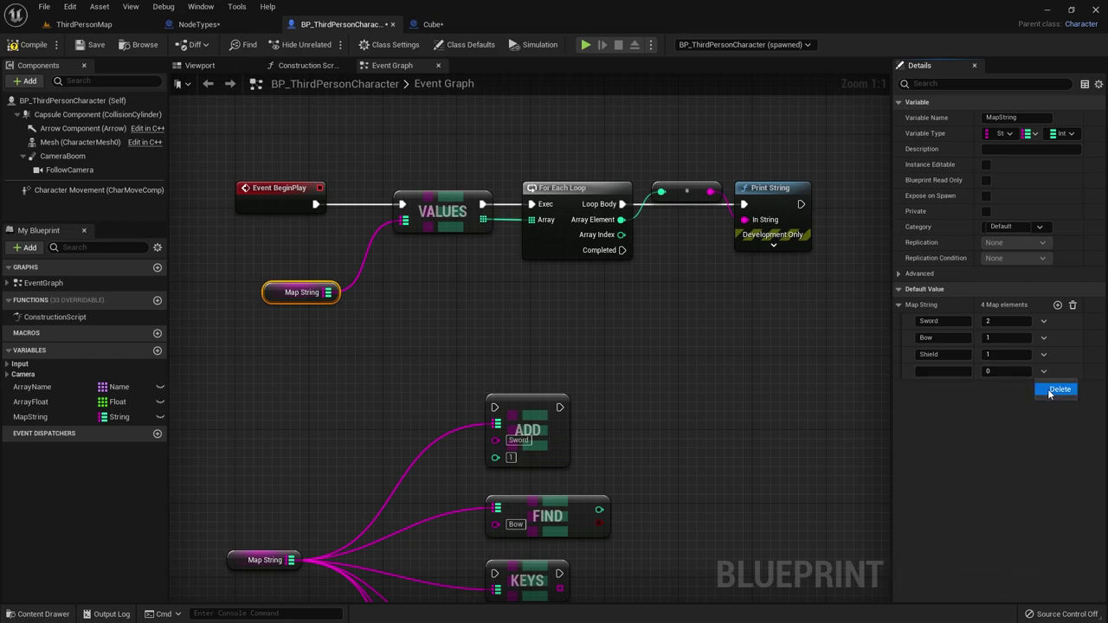
click(1058, 389)
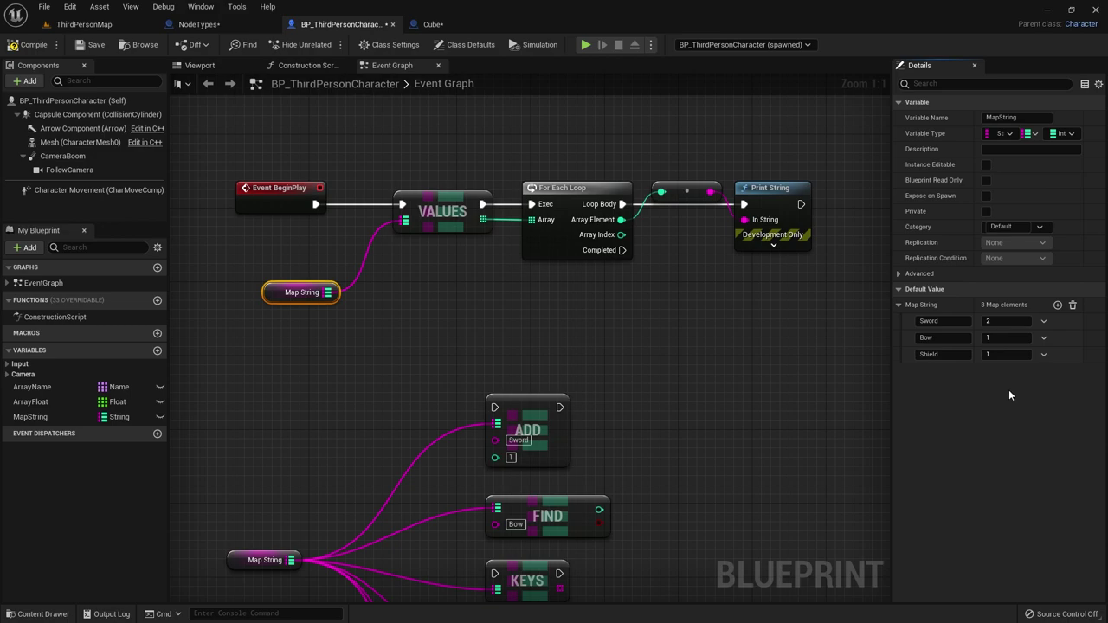
right_drag(699, 351, 656, 301)
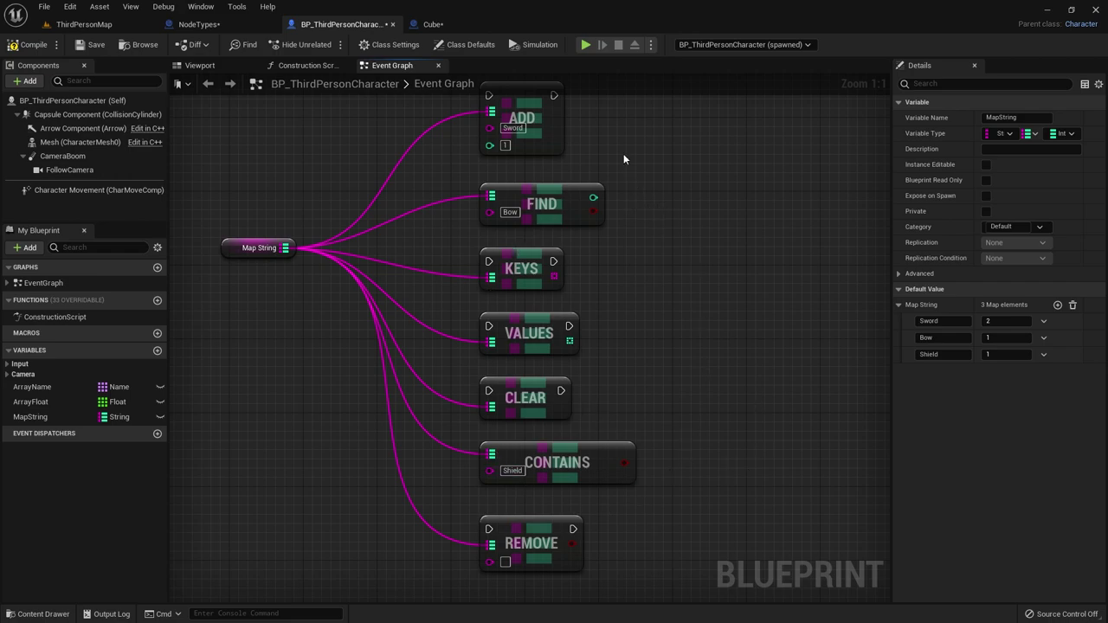
right_drag(623, 159, 651, 420)
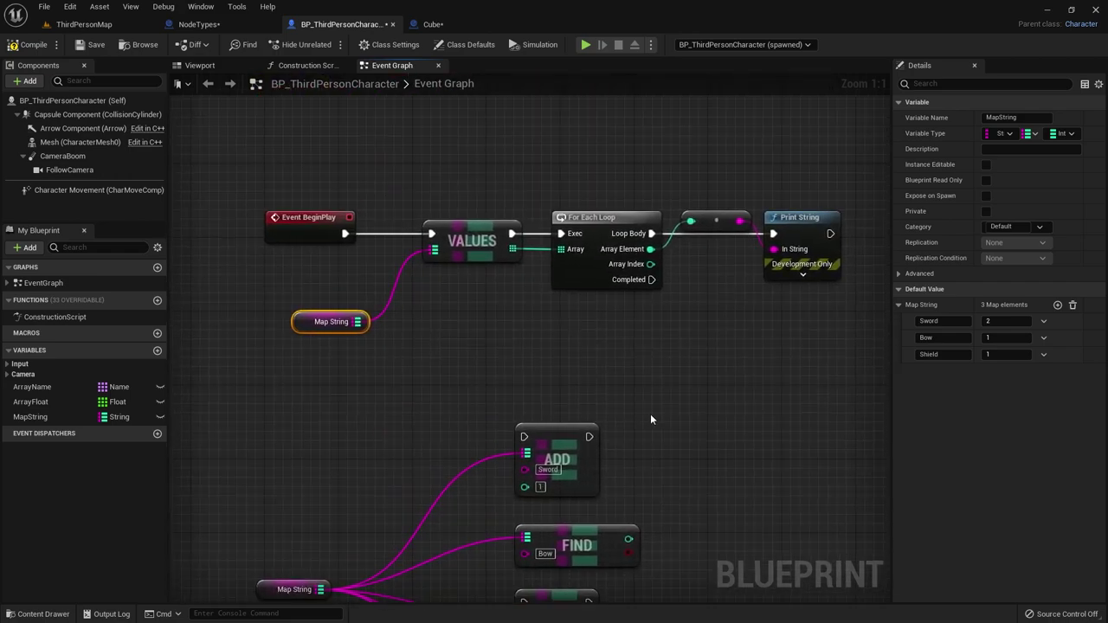